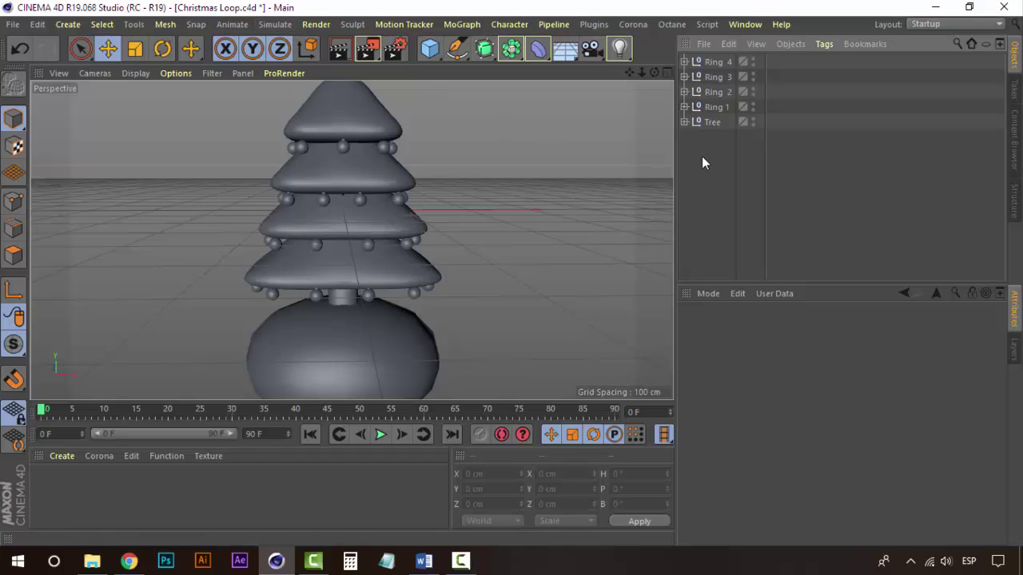
# - Open the Octane Live Viewer, start the live render, and shrink and move its window so the perspective view is uncovered
pyautogui.click(674, 27)
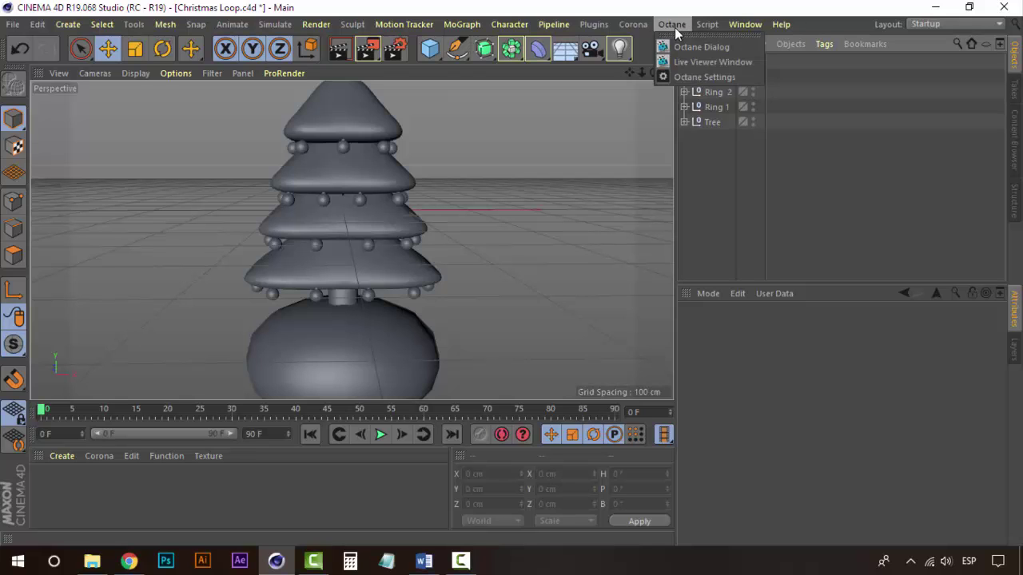
pyautogui.click(685, 61)
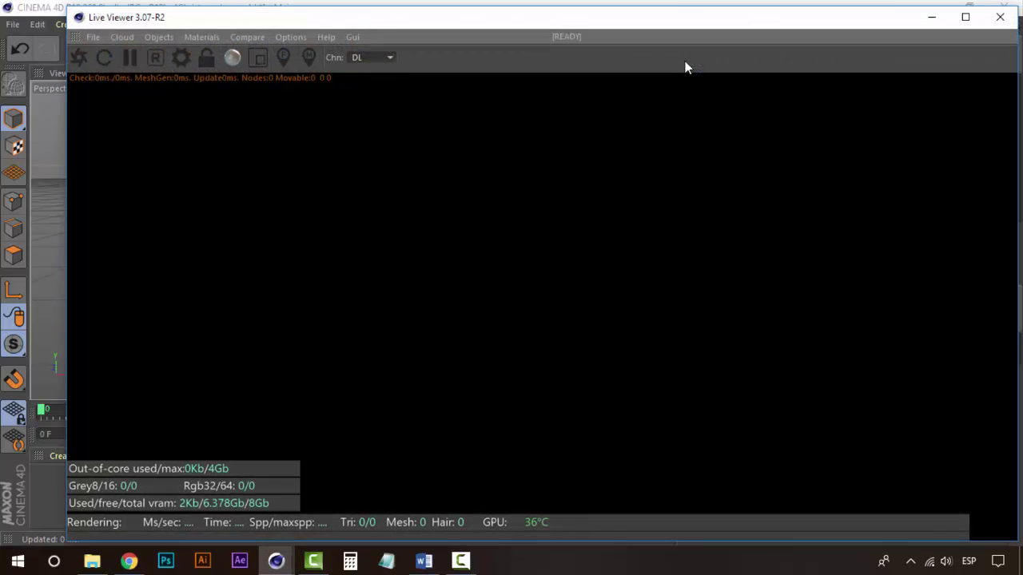
pyautogui.click(79, 58)
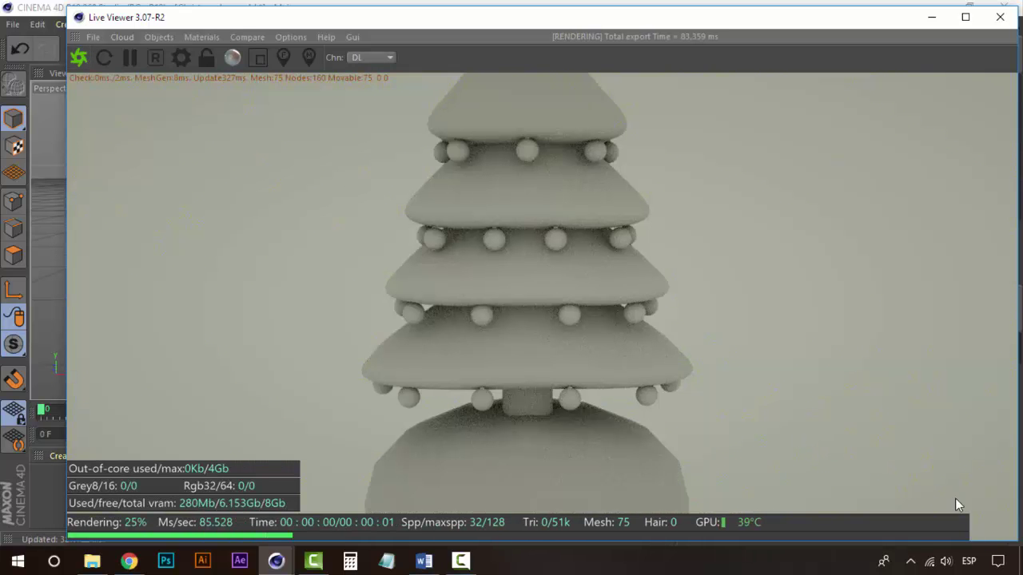
pyautogui.moveTo(968, 540); pyautogui.dragTo(518, 423)
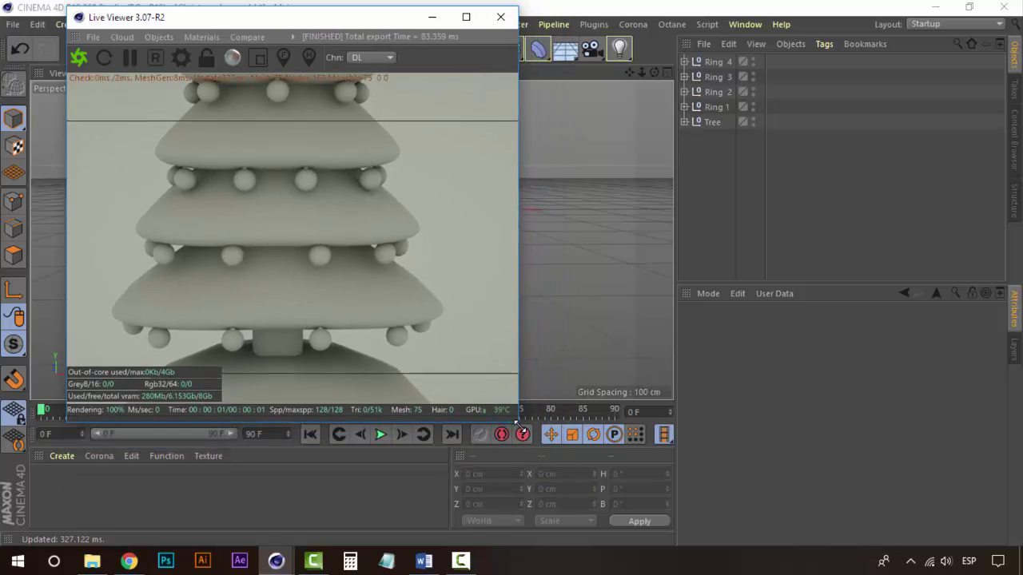
pyautogui.moveTo(338, 18); pyautogui.dragTo(757, 102)
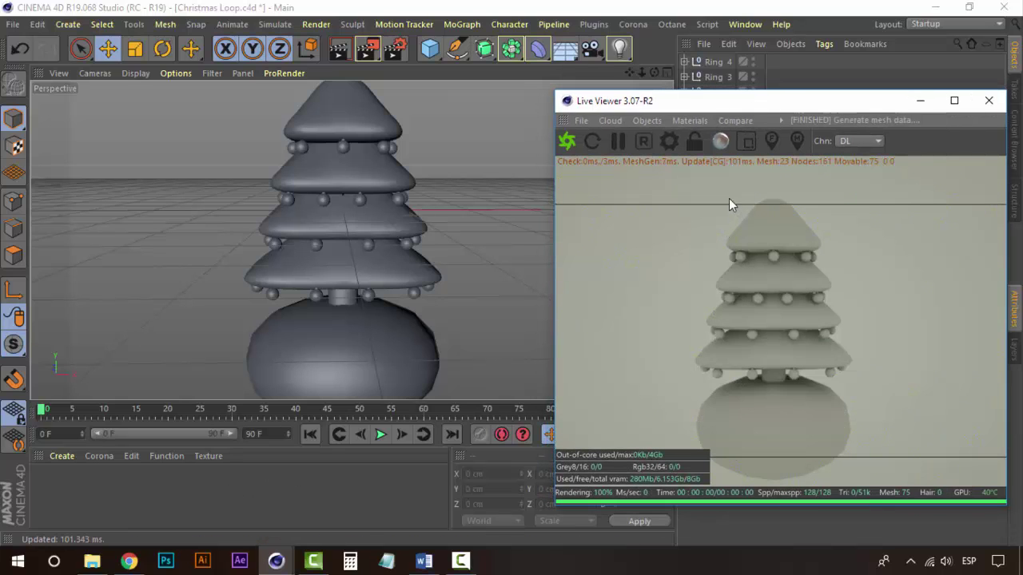
# - Create an Octane Glossy material and apply it to the large round base under the tree
pyautogui.click(689, 121)
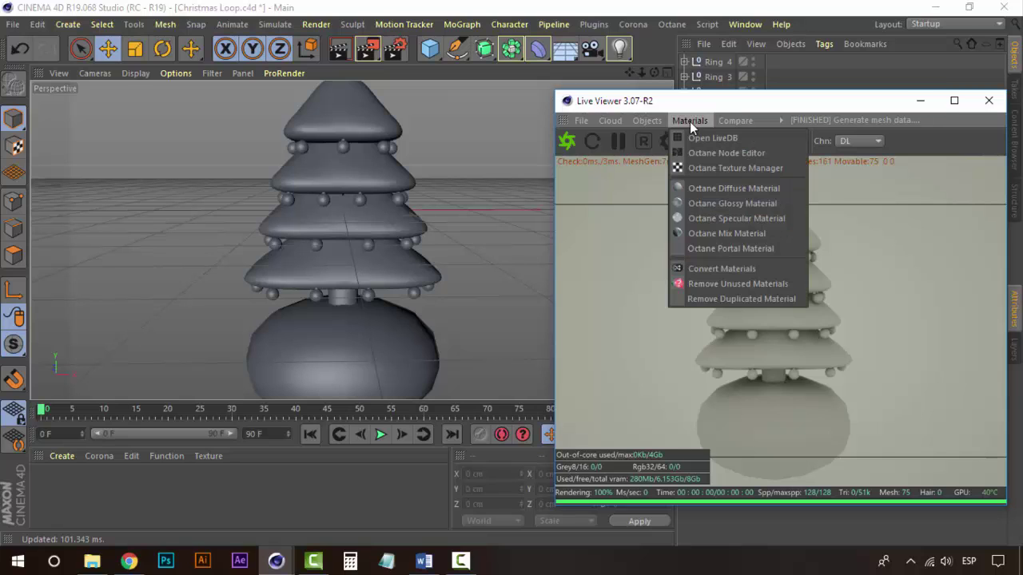
pyautogui.click(691, 122)
pyautogui.click(692, 120)
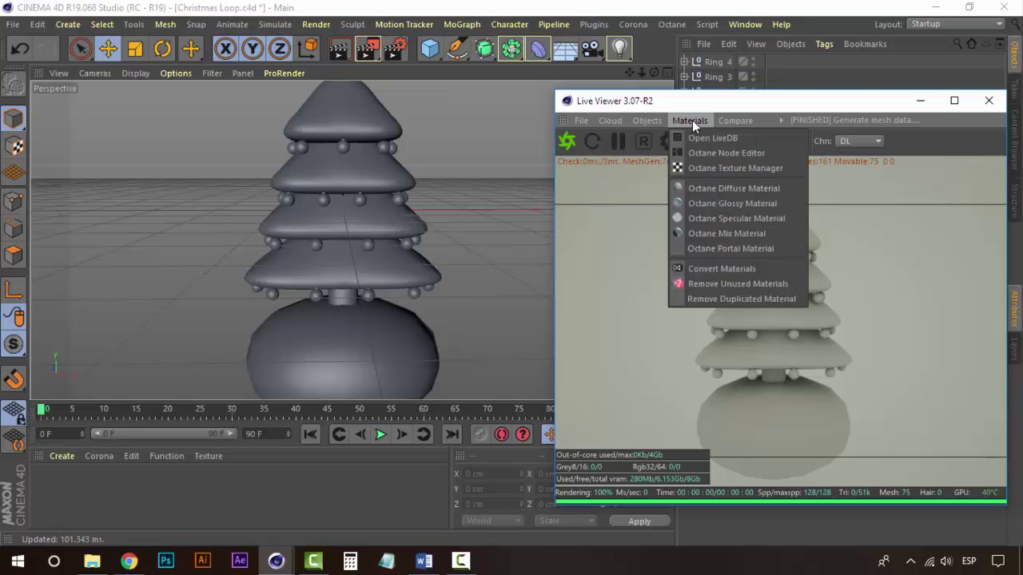
pyautogui.click(722, 205)
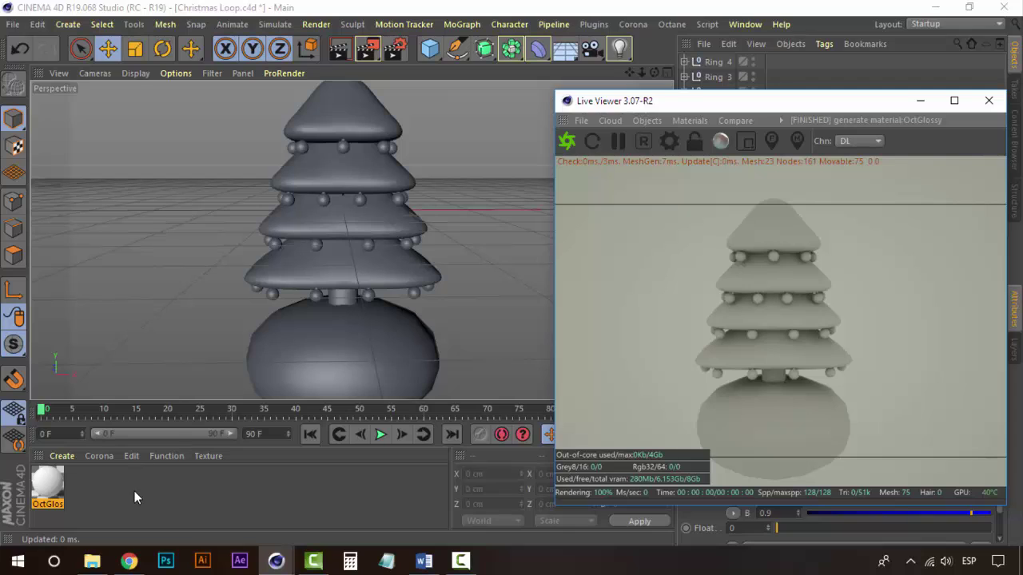
pyautogui.click(51, 485)
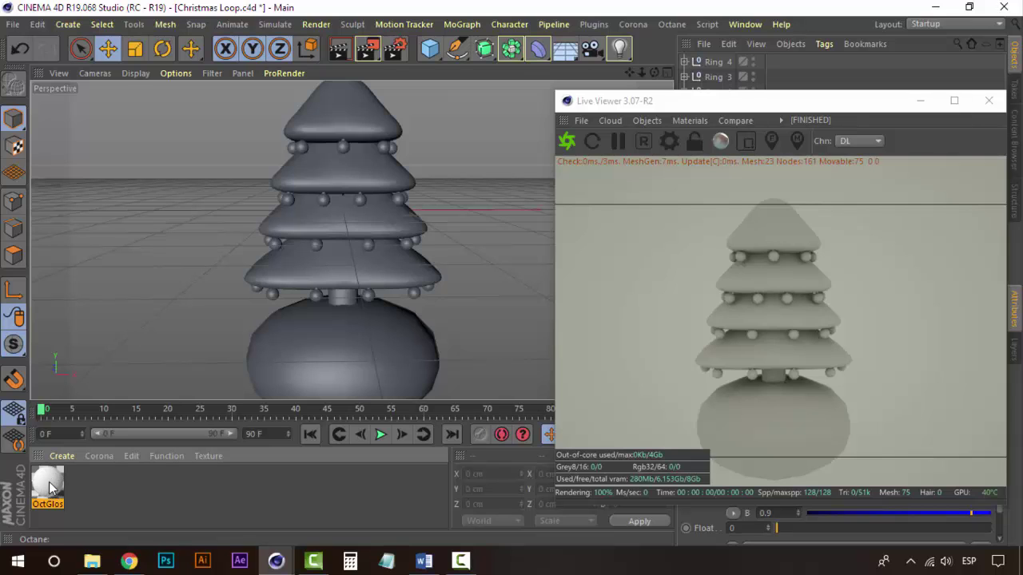
pyautogui.moveTo(51, 485); pyautogui.dragTo(363, 349)
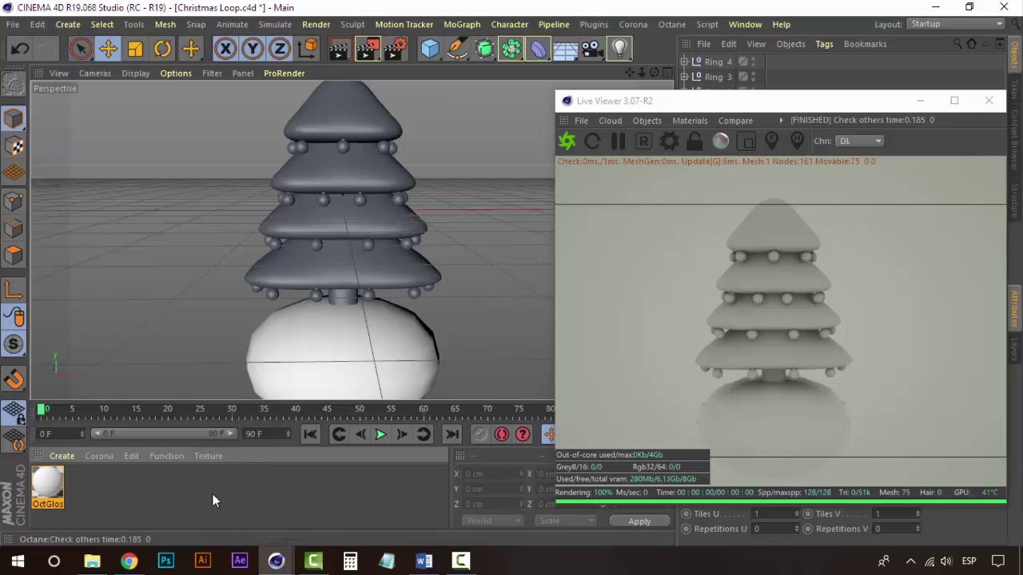
# - Duplicate the white glossy material with a brown diffuse colour of H 39°, S 84%, V 41% and apply it to the tree trunk
pyautogui.click(56, 479)
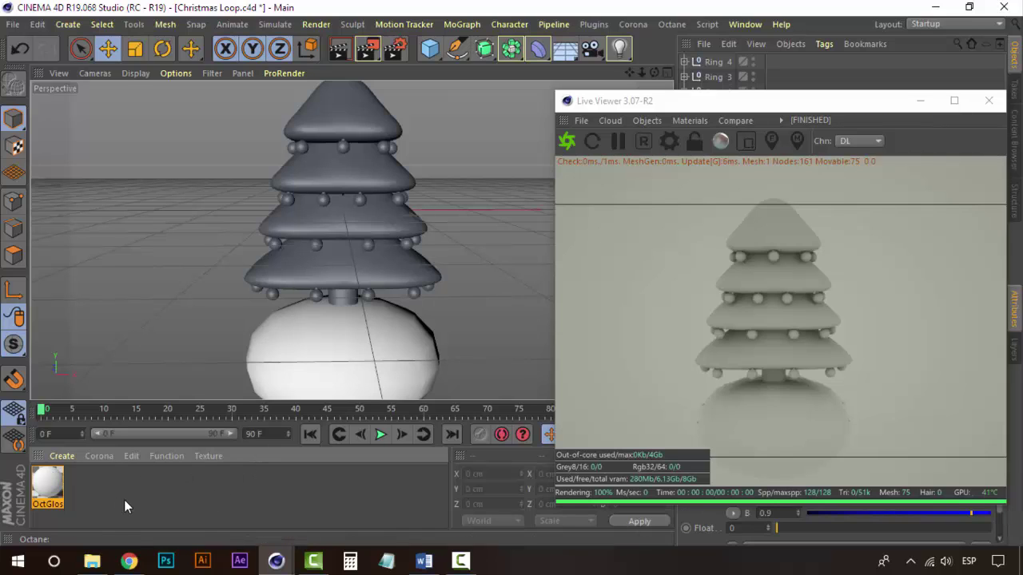
pyautogui.hotkey('ctrl', 'v')
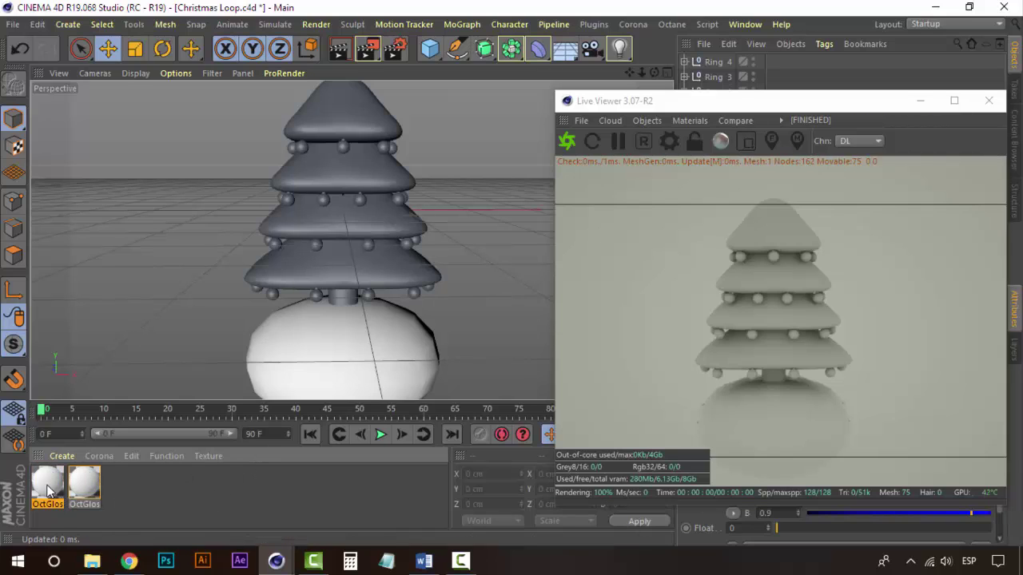
pyautogui.doubleClick(45, 495)
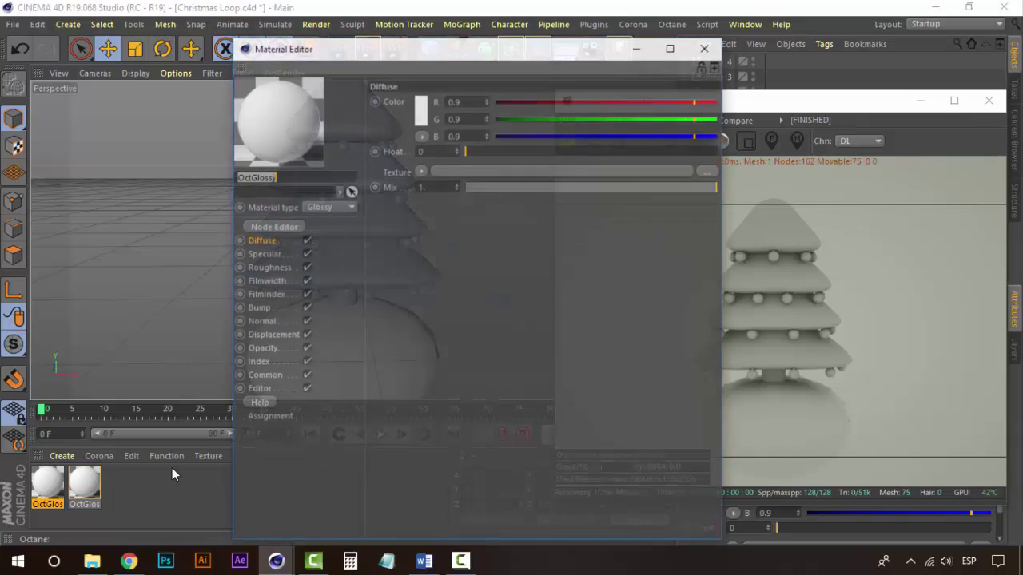
pyautogui.click(432, 111)
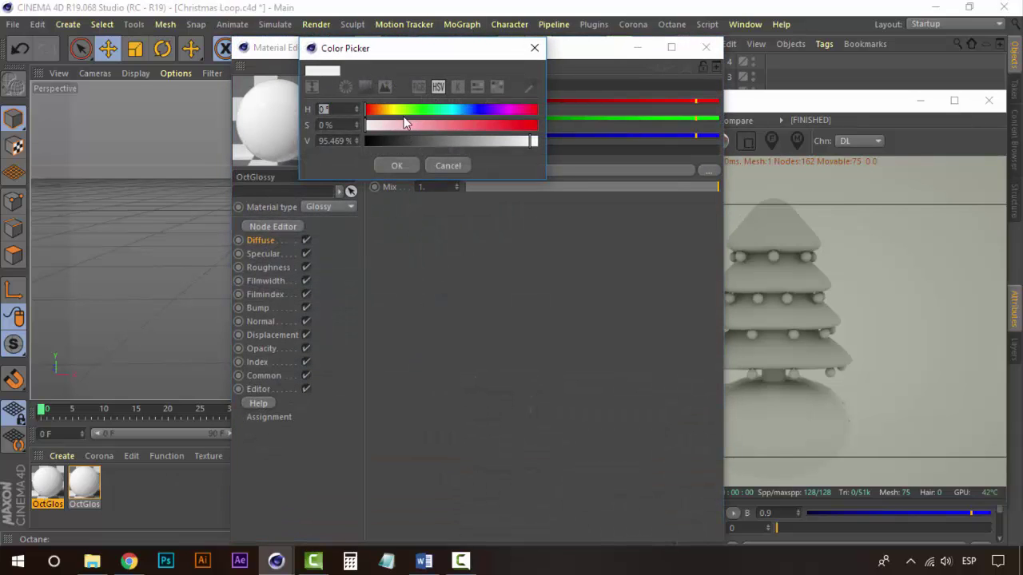
pyautogui.click(383, 111)
pyautogui.moveTo(381, 112); pyautogui.dragTo(385, 115)
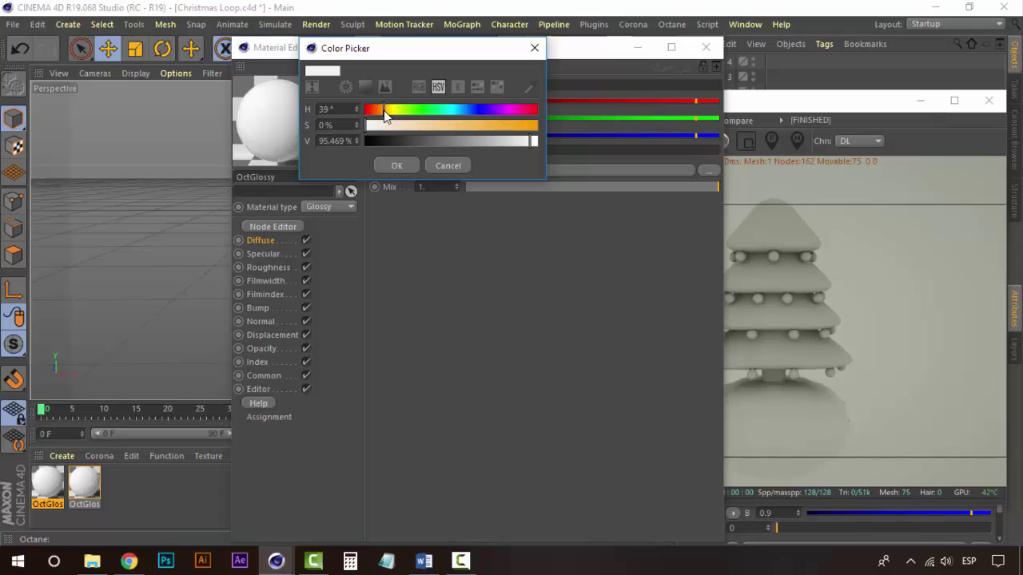
pyautogui.click(512, 125)
pyautogui.moveTo(503, 141); pyautogui.dragTo(435, 141)
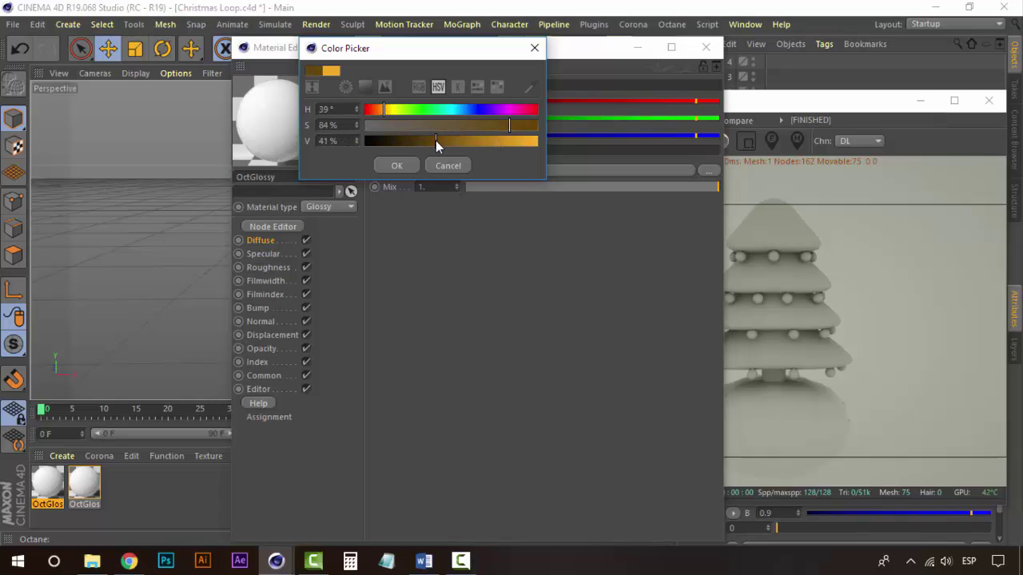
pyautogui.click(396, 166)
pyautogui.click(706, 47)
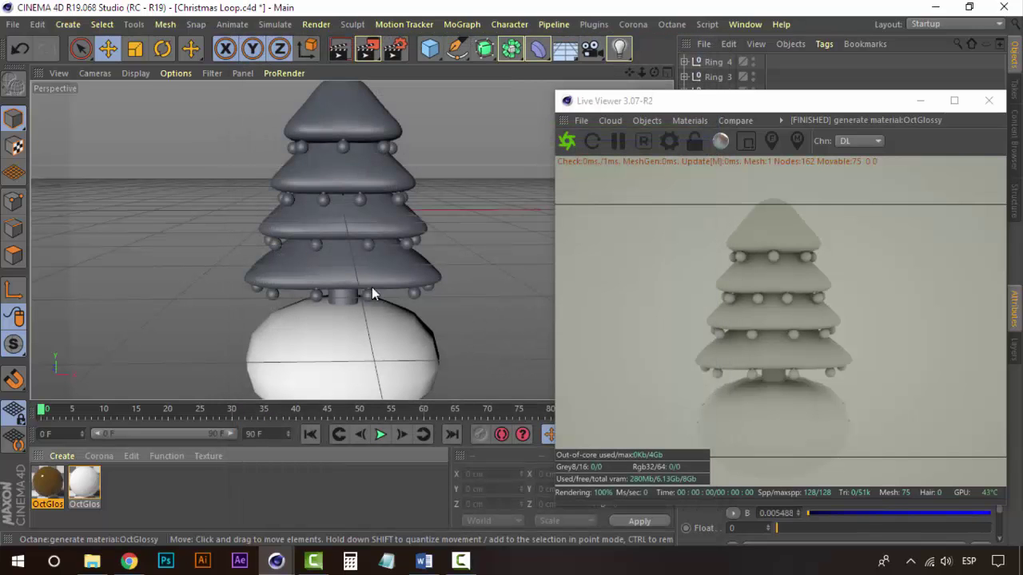
pyautogui.moveTo(48, 483); pyautogui.dragTo(344, 293)
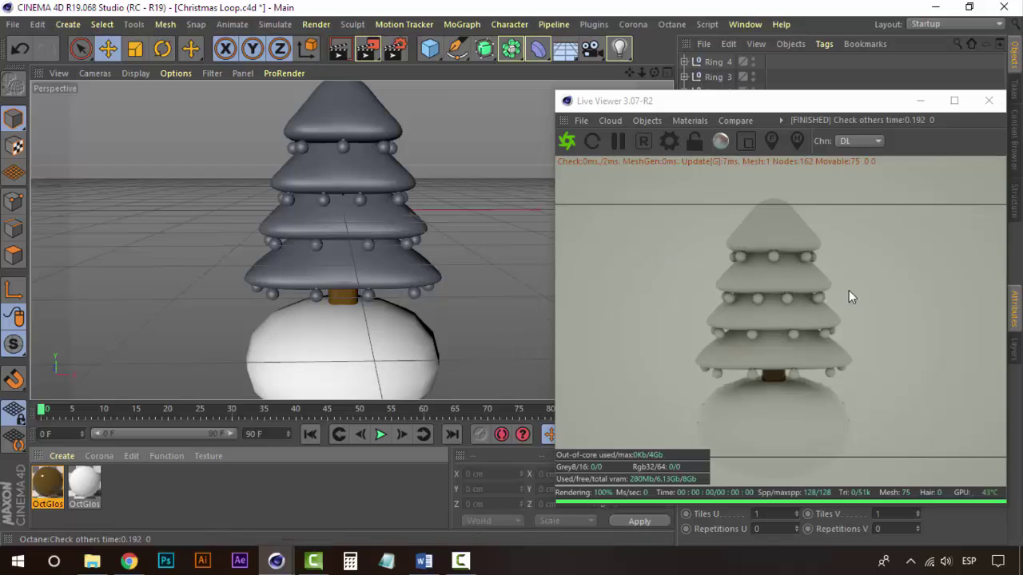
# - Duplicate the brown material and set the copy's diffuse colour to green with H 97°, S 98%, V 64%
pyautogui.click(38, 482)
pyautogui.hotkey('ctrl', 'c')
pyautogui.hotkey('ctrl', 'v')
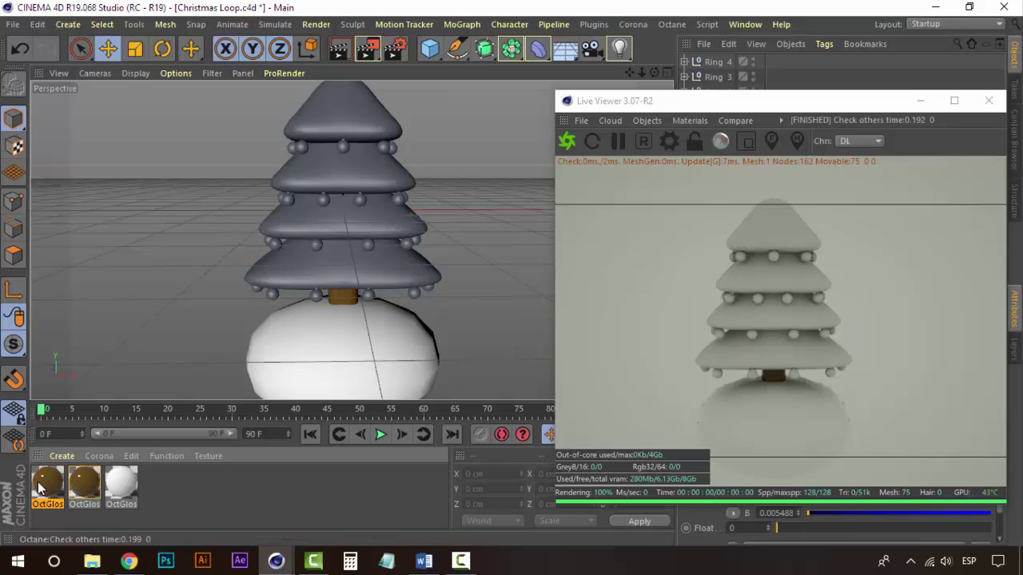
pyautogui.doubleClick(45, 481)
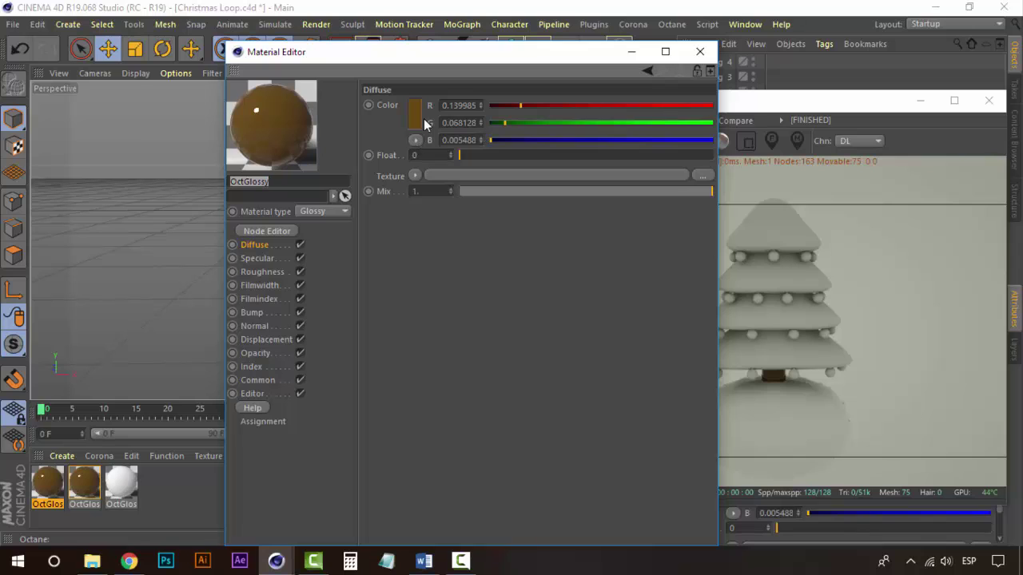
pyautogui.click(417, 118)
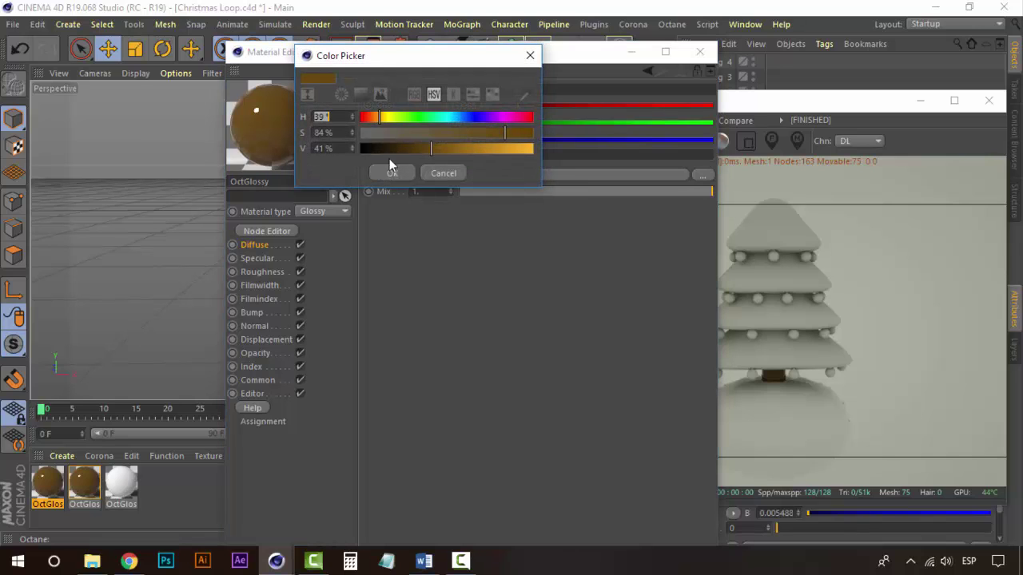
pyautogui.click(406, 119)
pyautogui.moveTo(432, 149); pyautogui.dragTo(444, 148)
pyautogui.moveTo(445, 133); pyautogui.dragTo(471, 150)
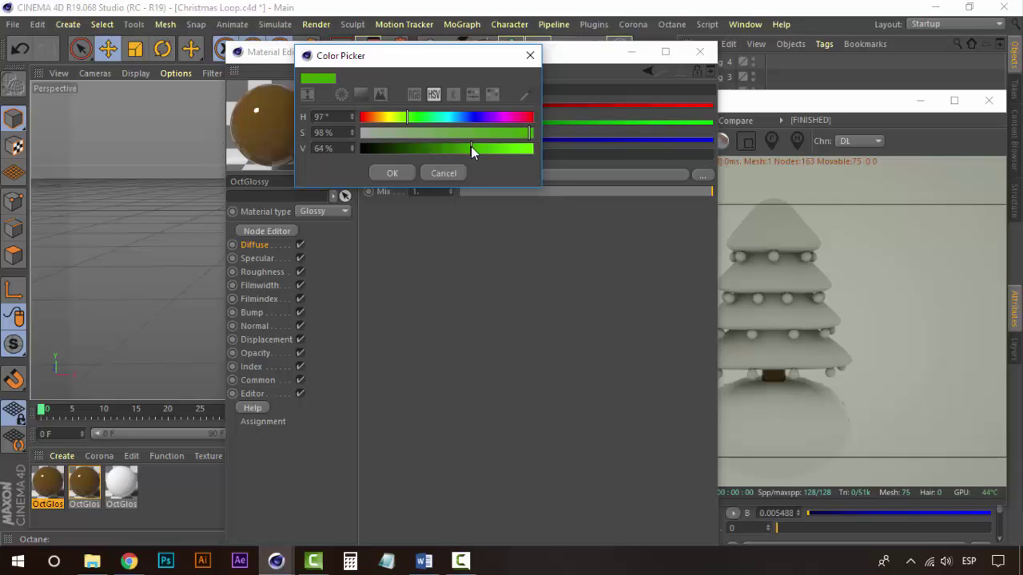
pyautogui.click(396, 173)
pyautogui.click(708, 54)
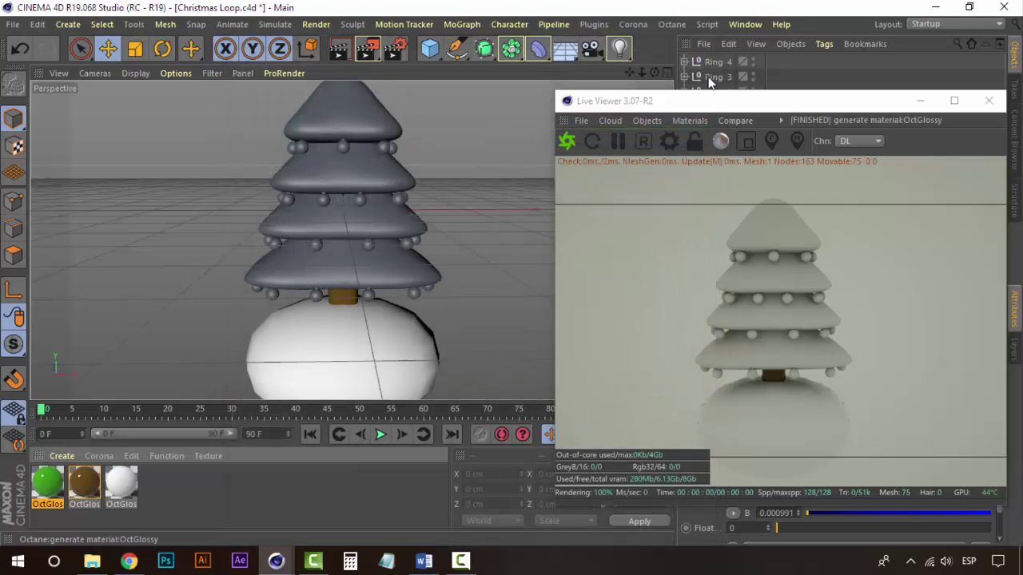
# - Apply the green material to Subdivision Surface, Subdivision Surface.1, .2 and .3 in the Tree group, and restart the live render
pyautogui.moveTo(869, 106); pyautogui.dragTo(747, 277)
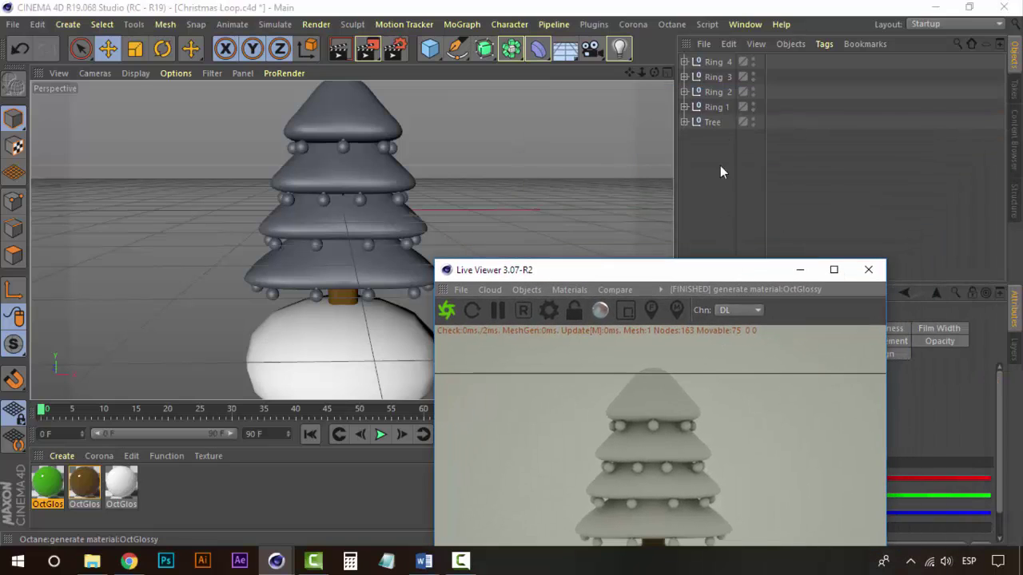
pyautogui.click(714, 122)
pyautogui.click(685, 121)
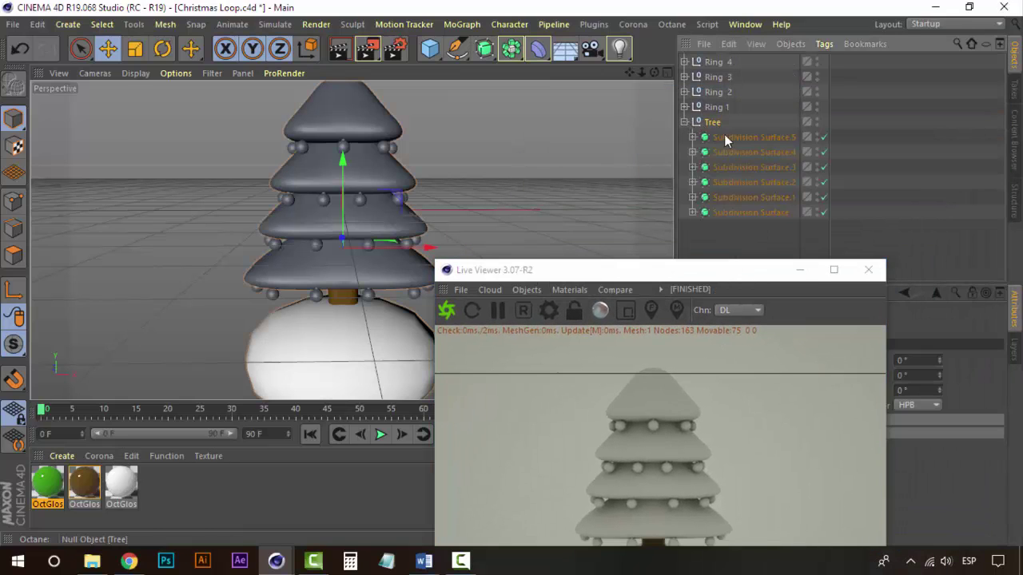
pyautogui.click(734, 138)
pyautogui.click(733, 211)
pyautogui.click(736, 199)
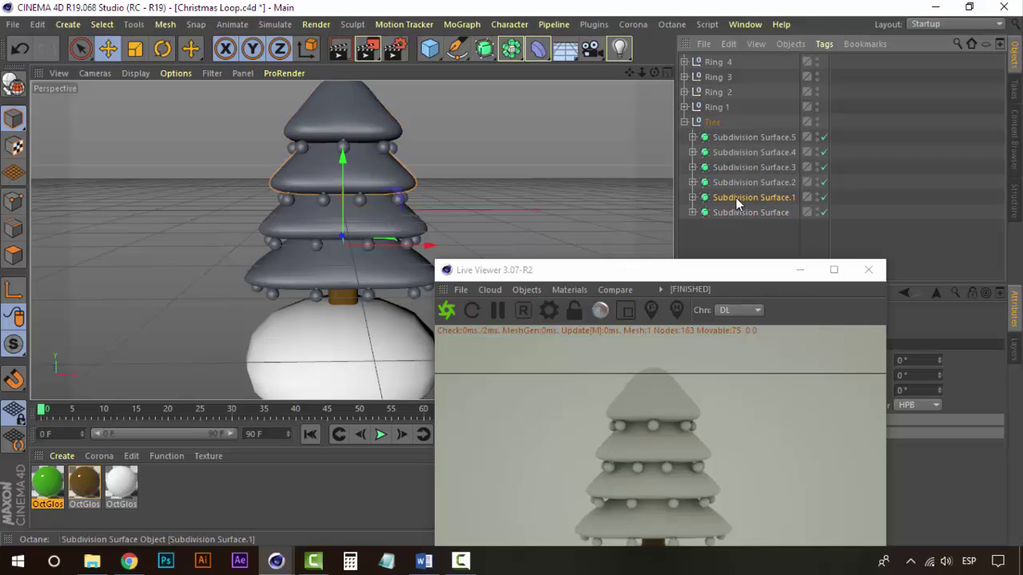
pyautogui.moveTo(47, 482); pyautogui.dragTo(755, 197)
pyautogui.moveTo(46, 482); pyautogui.dragTo(640, 216)
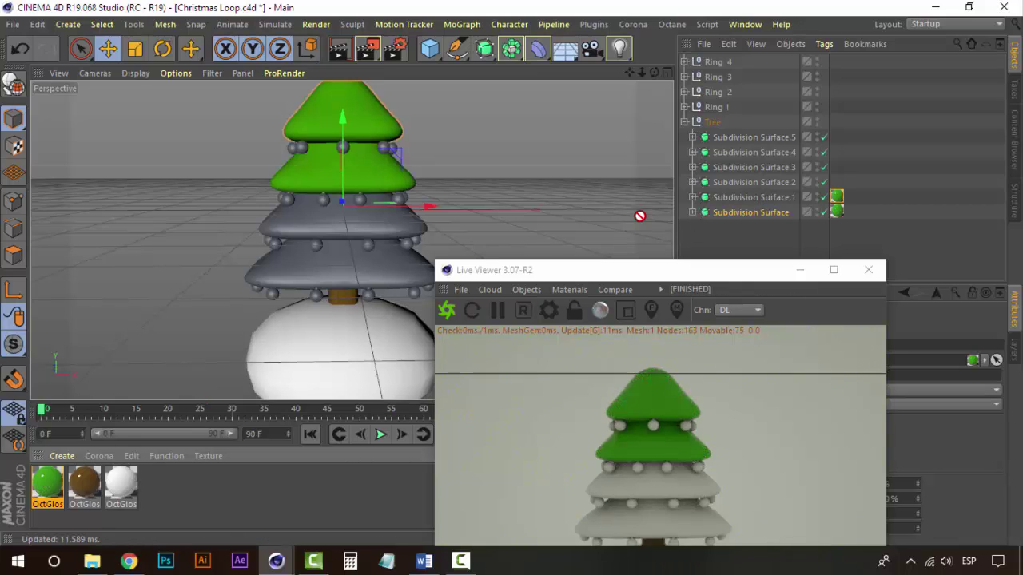
pyautogui.moveTo(771, 182); pyautogui.dragTo(771, 182)
pyautogui.moveTo(47, 482); pyautogui.dragTo(750, 167)
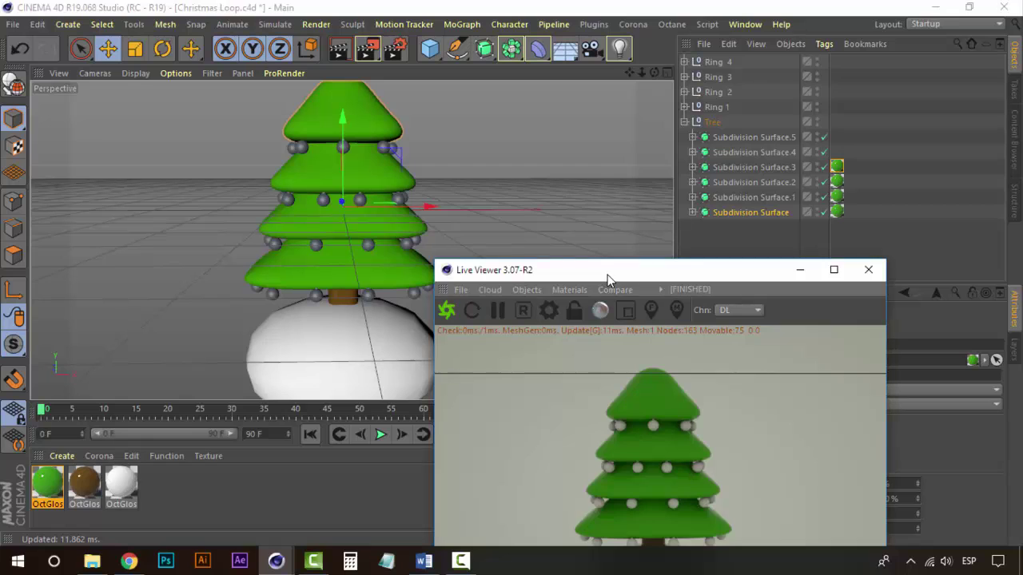
pyautogui.moveTo(609, 275); pyautogui.dragTo(603, 105)
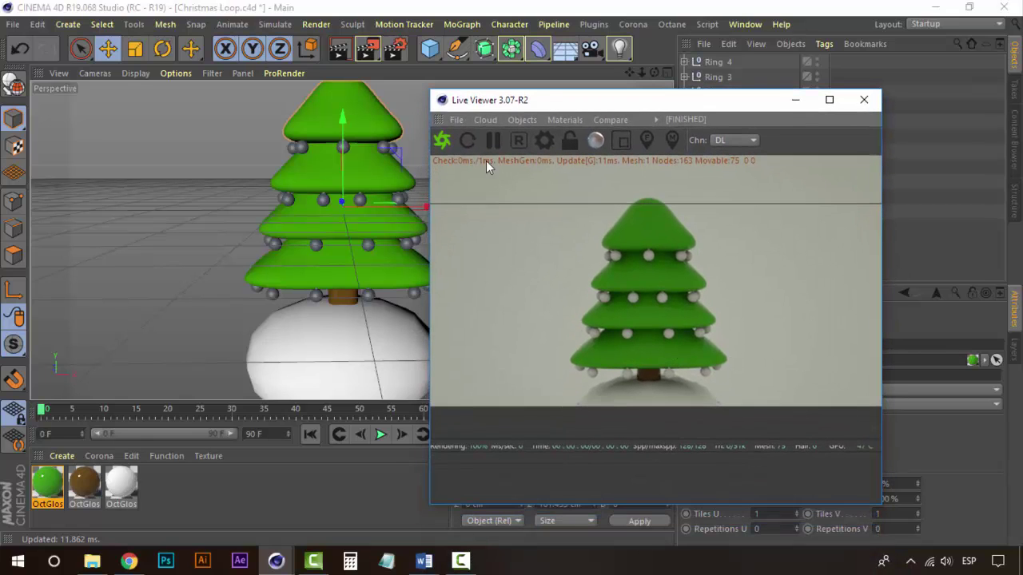
pyautogui.click(444, 141)
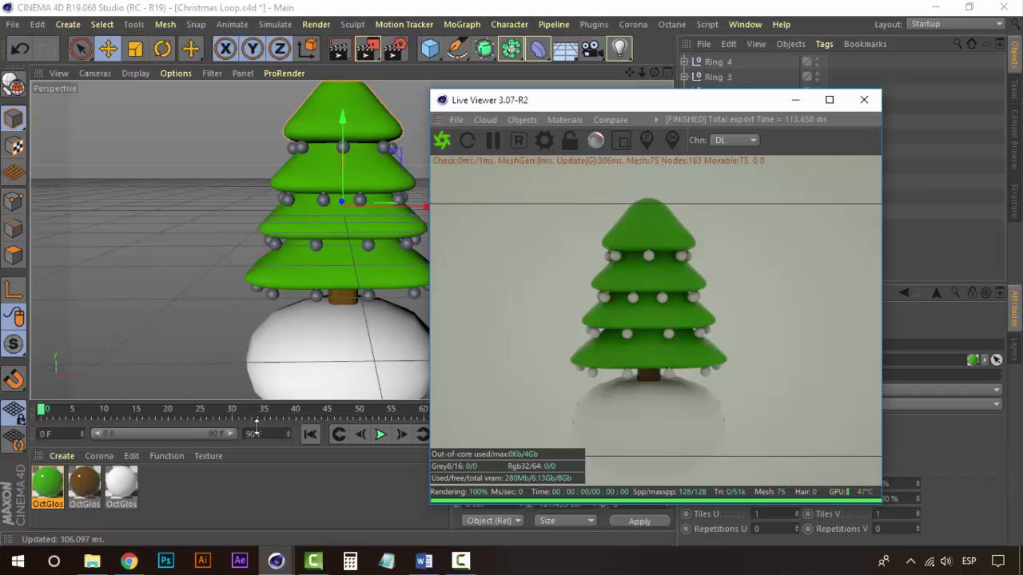
# - Duplicate the green glossy material and set the copy's diffuse colour to blue with H 216°, S 80%, V 87%
pyautogui.click(48, 487)
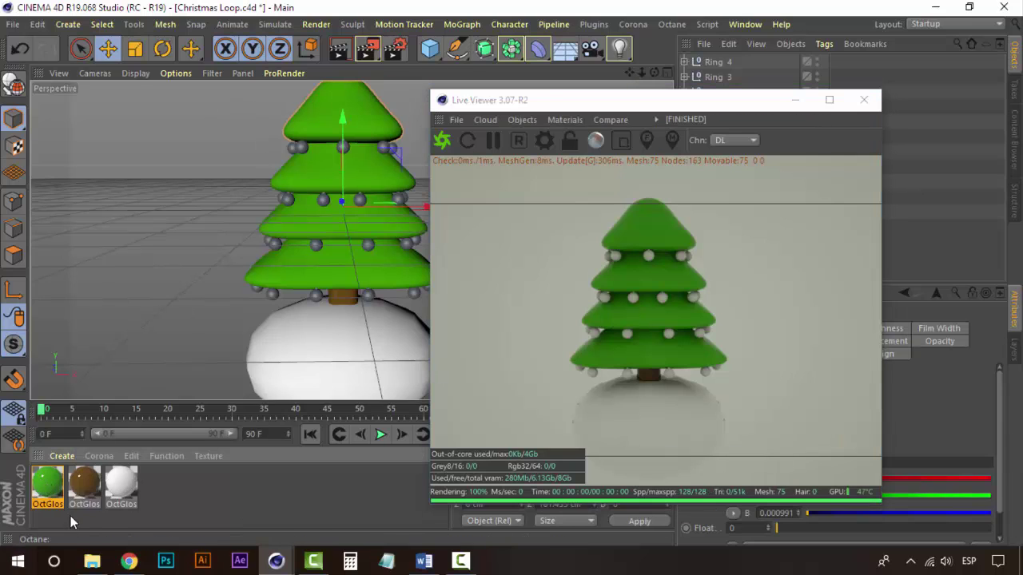
pyautogui.hotkey('ctrl', 'c')
pyautogui.hotkey('ctrl', 'v')
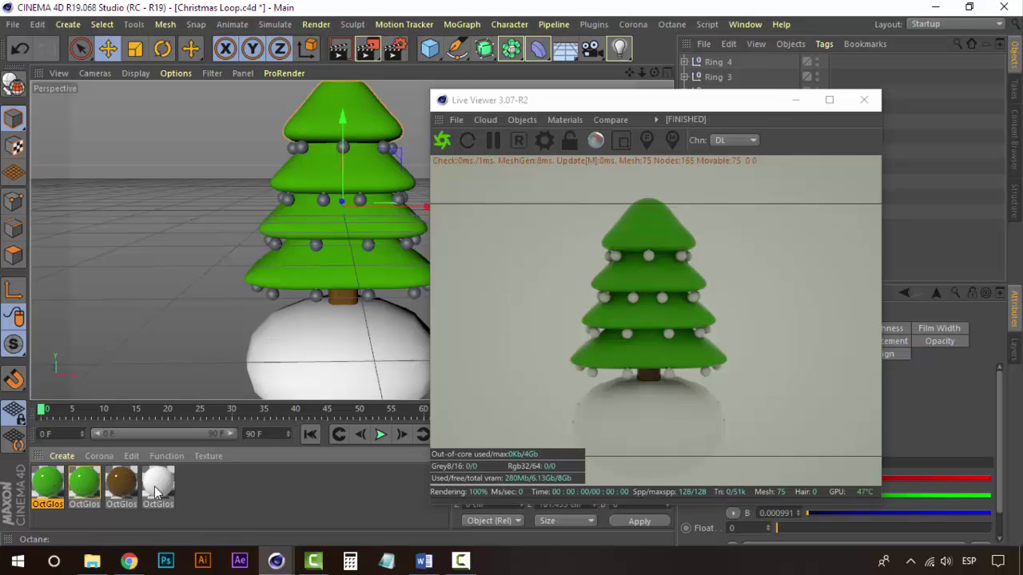
pyautogui.click(223, 487)
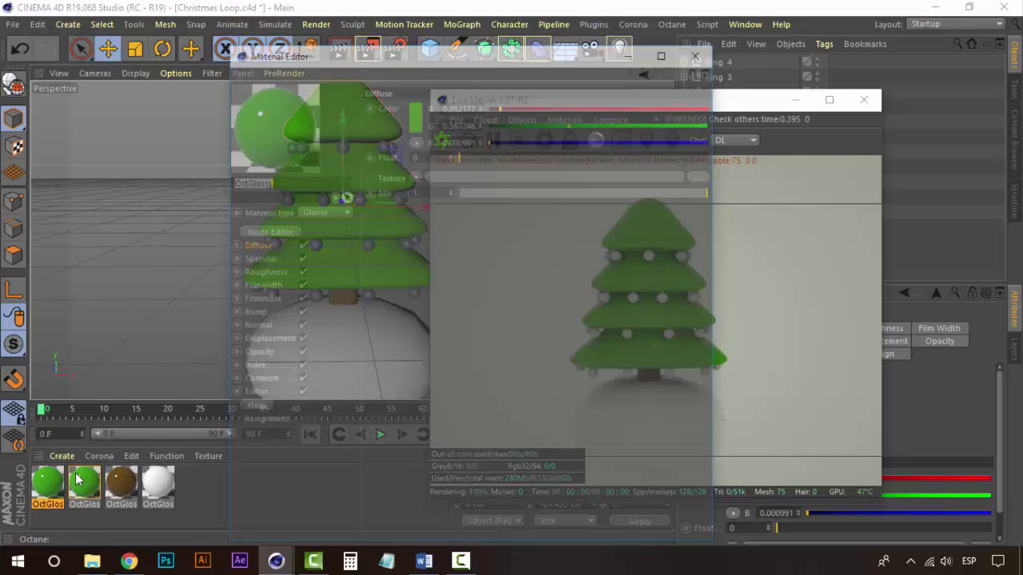
pyautogui.doubleClick(57, 486)
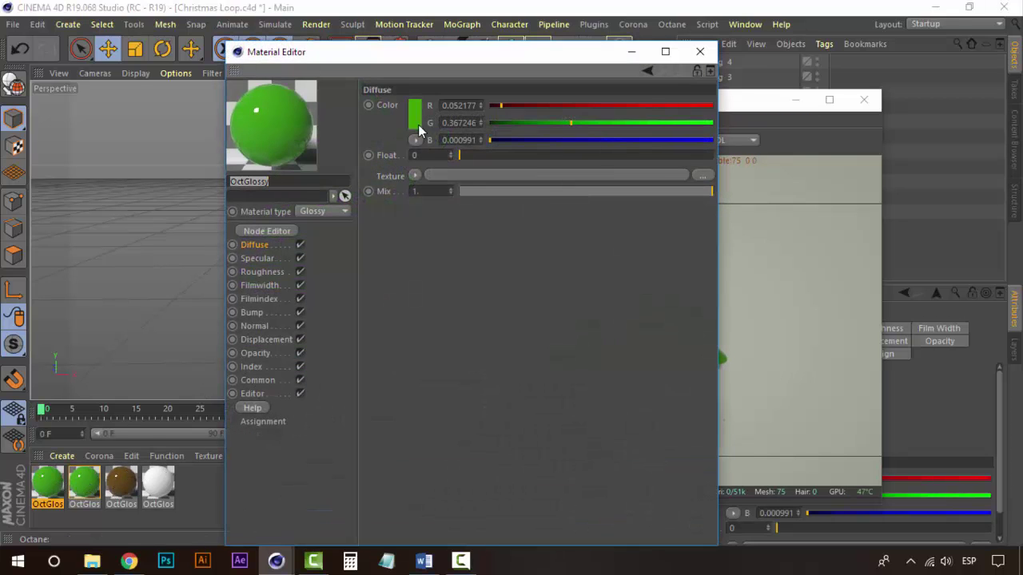
pyautogui.click(418, 125)
pyautogui.moveTo(418, 120); pyautogui.dragTo(501, 142)
pyautogui.click(495, 137)
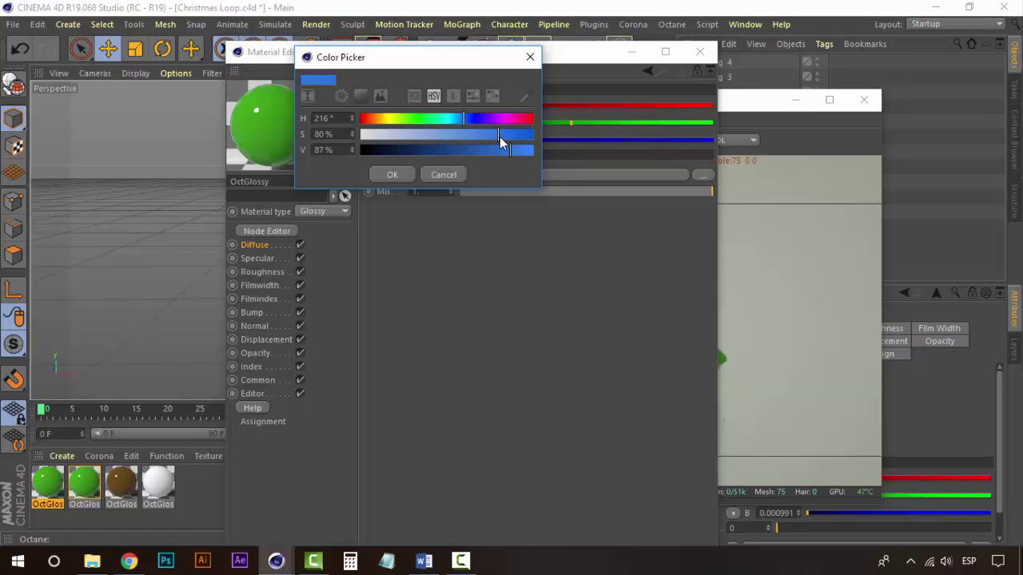
pyautogui.click(388, 174)
pyautogui.click(700, 51)
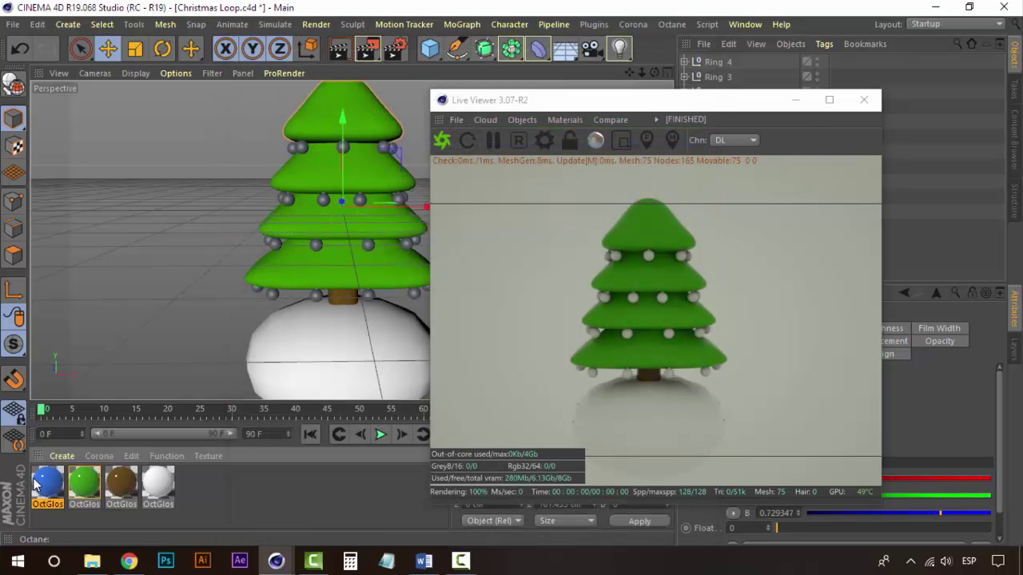
# - Duplicate the blue material and set the copy's diffuse colour to red with R 1, G 0.111486, B 0.111486
pyautogui.hotkey('ctrl', 'c')
pyautogui.hotkey('ctrl', 'v')
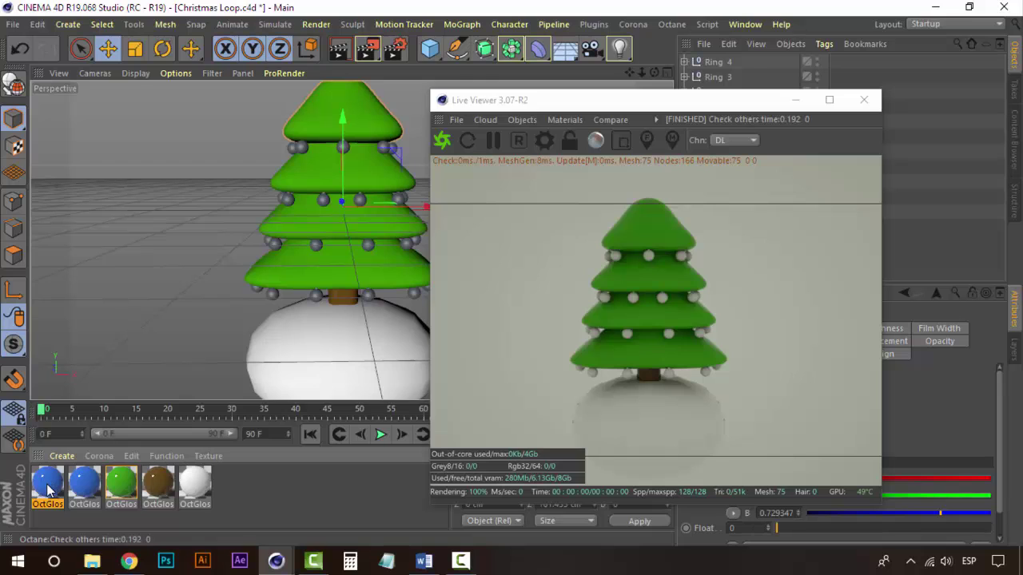
pyautogui.doubleClick(47, 486)
pyautogui.moveTo(579, 108); pyautogui.dragTo(713, 106)
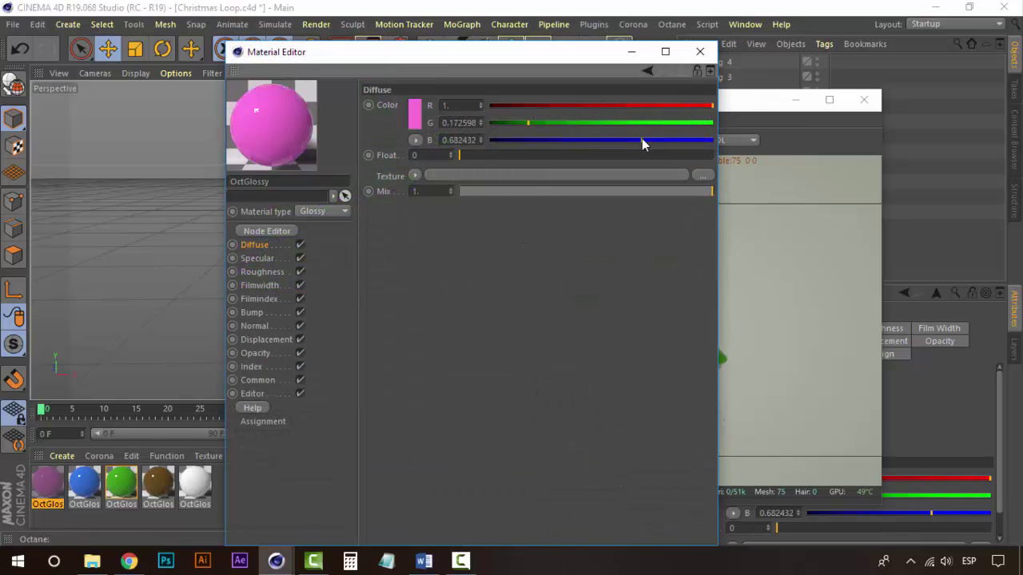
pyautogui.moveTo(644, 140); pyautogui.dragTo(514, 125)
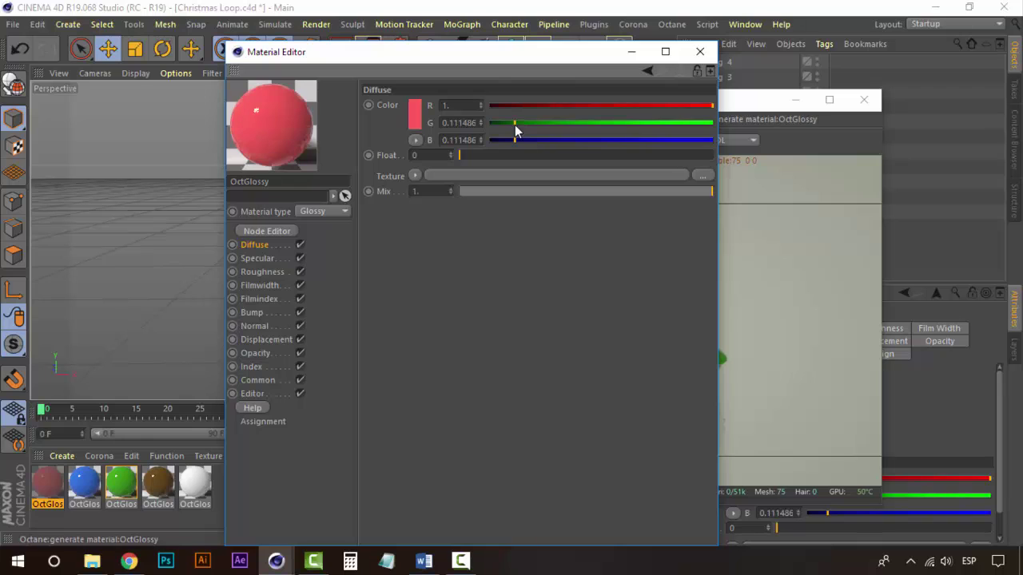
pyautogui.click(700, 52)
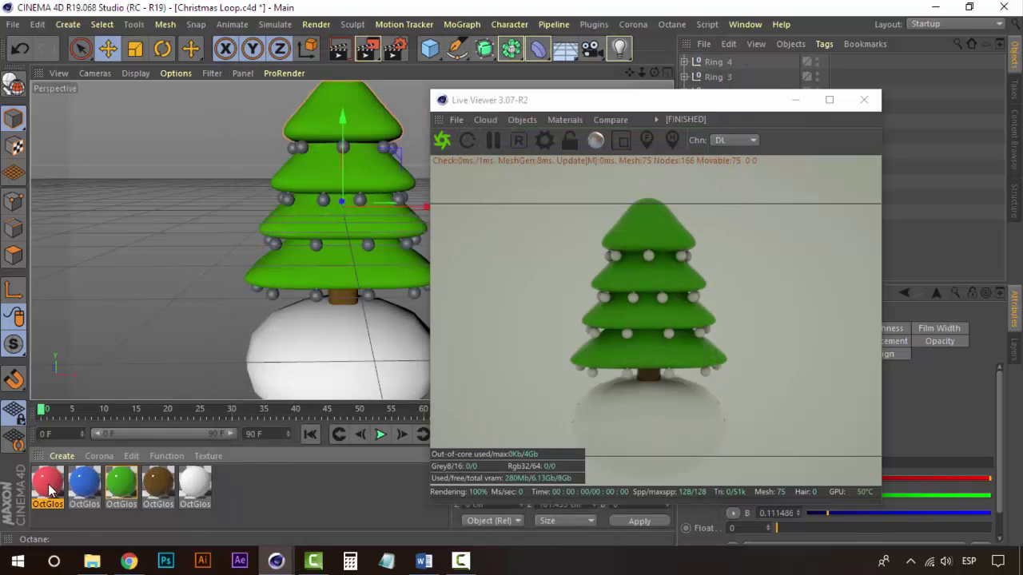
# - Duplicate the red material and set the copy's diffuse colour to yellow with R 1, G 0.82418, B 0.073239
pyautogui.hotkey('ctrl', 'c')
pyautogui.hotkey('ctrl', 'v')
pyautogui.doubleClick(49, 489)
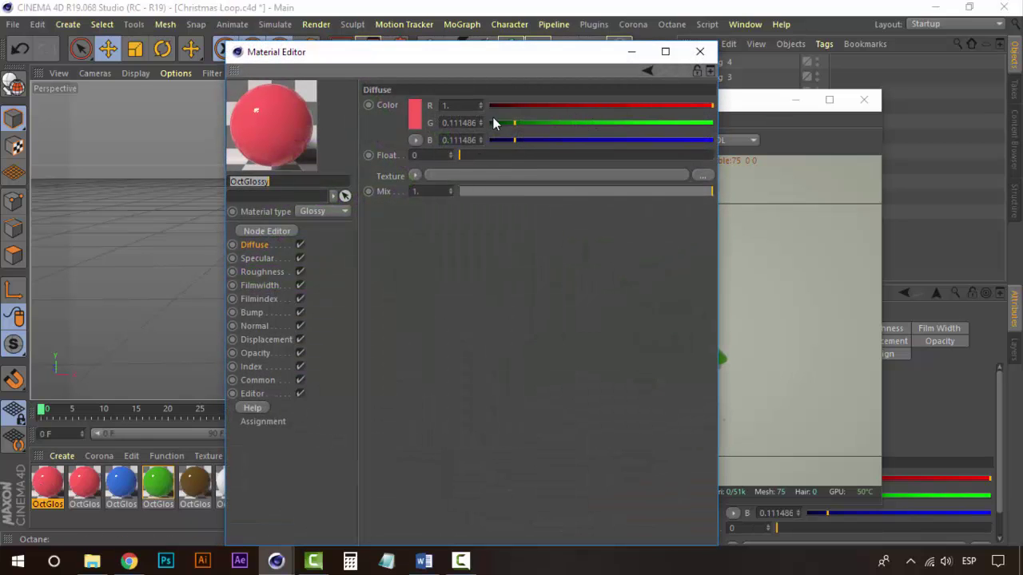
pyautogui.click(414, 114)
pyautogui.moveTo(399, 108); pyautogui.dragTo(384, 114)
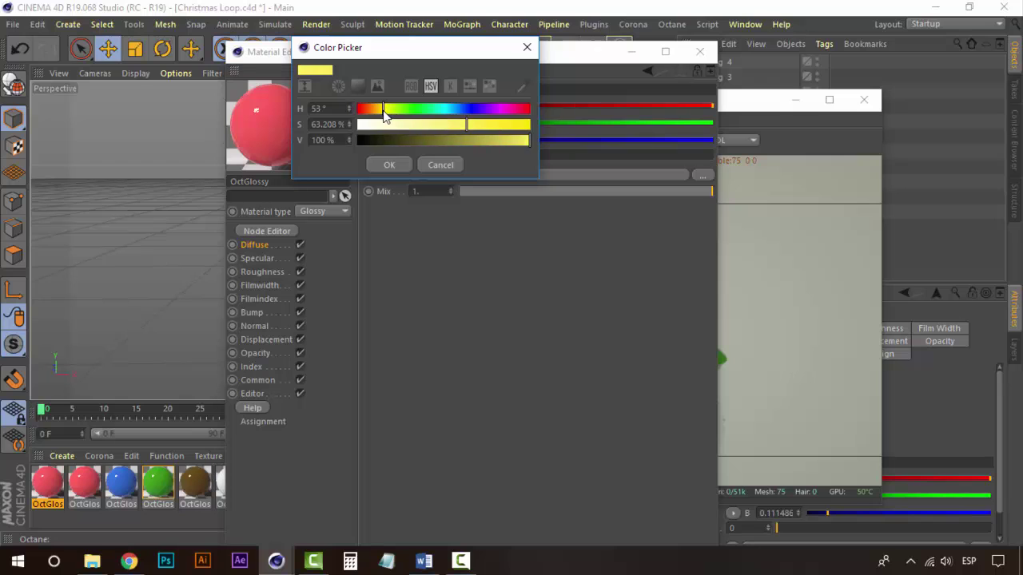
pyautogui.click(395, 165)
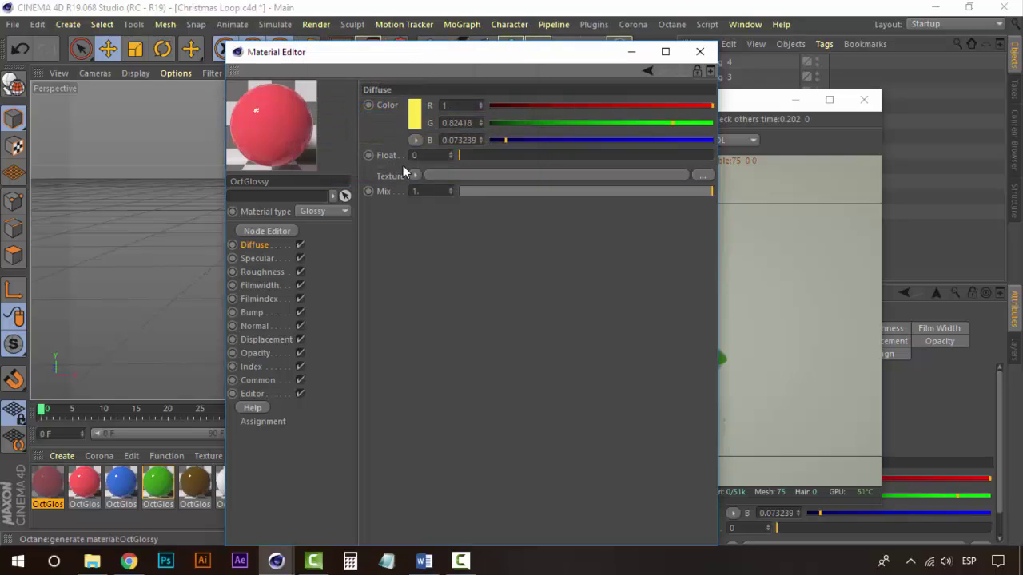
pyautogui.click(700, 51)
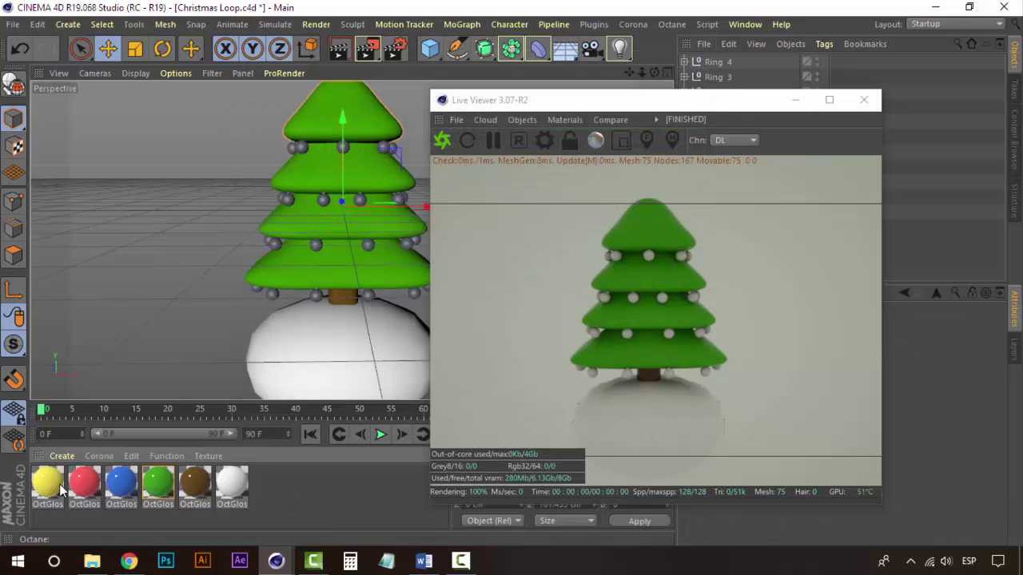
# - Duplicate the yellow material and set the copy's diffuse colour to magenta with R 0.82418, G 0.036708, B 0.242288
pyautogui.hotkey('ctrl', 'c')
pyautogui.hotkey('ctrl', 'v')
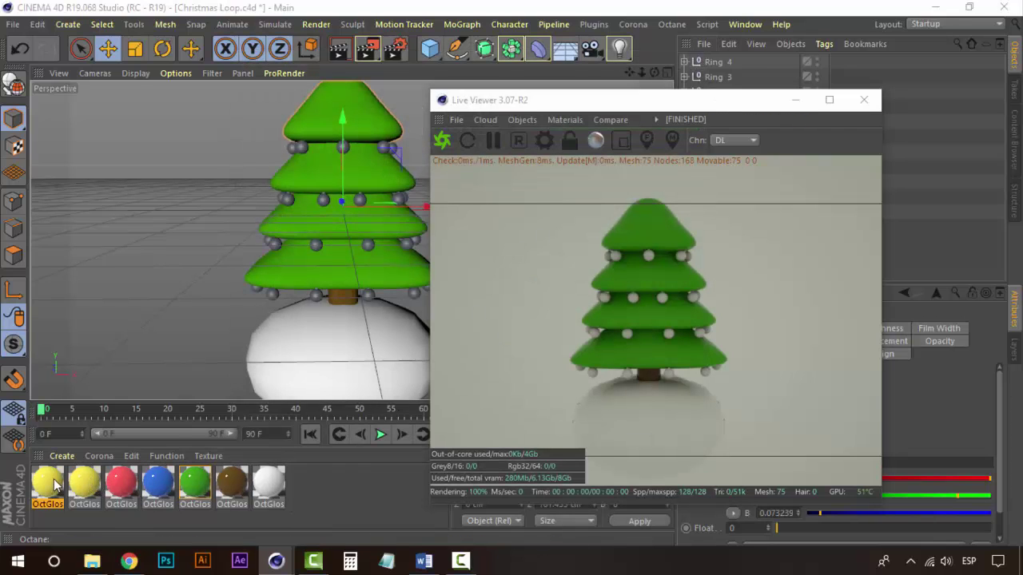
pyautogui.doubleClick(51, 483)
pyautogui.click(644, 106)
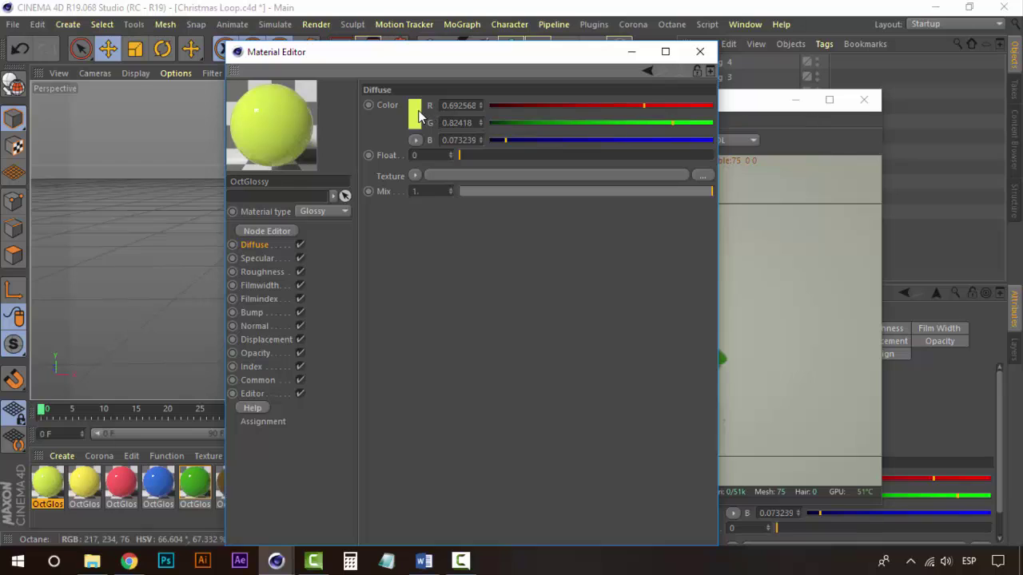
pyautogui.click(414, 114)
pyautogui.moveTo(494, 112); pyautogui.dragTo(515, 110)
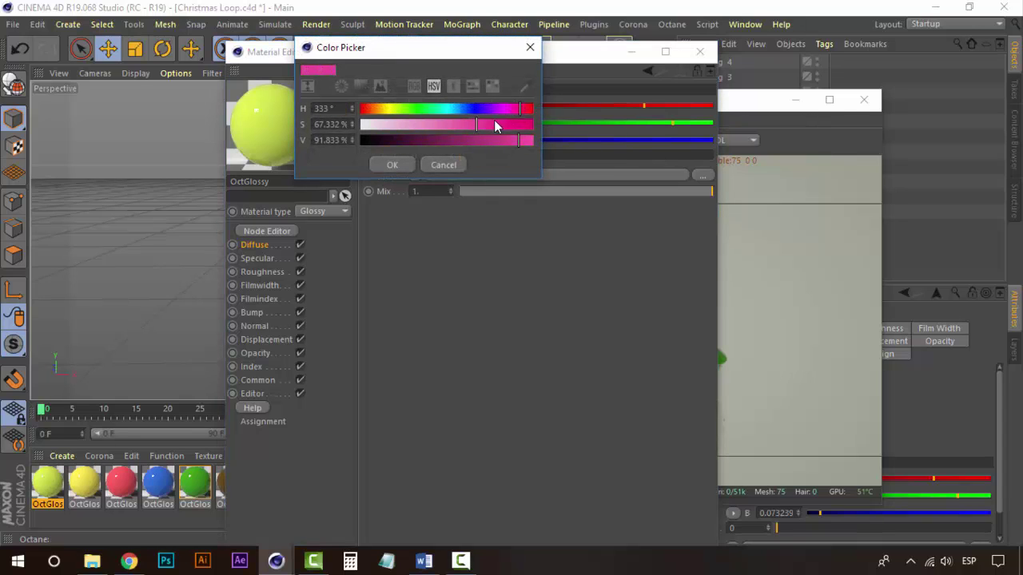
pyautogui.click(395, 164)
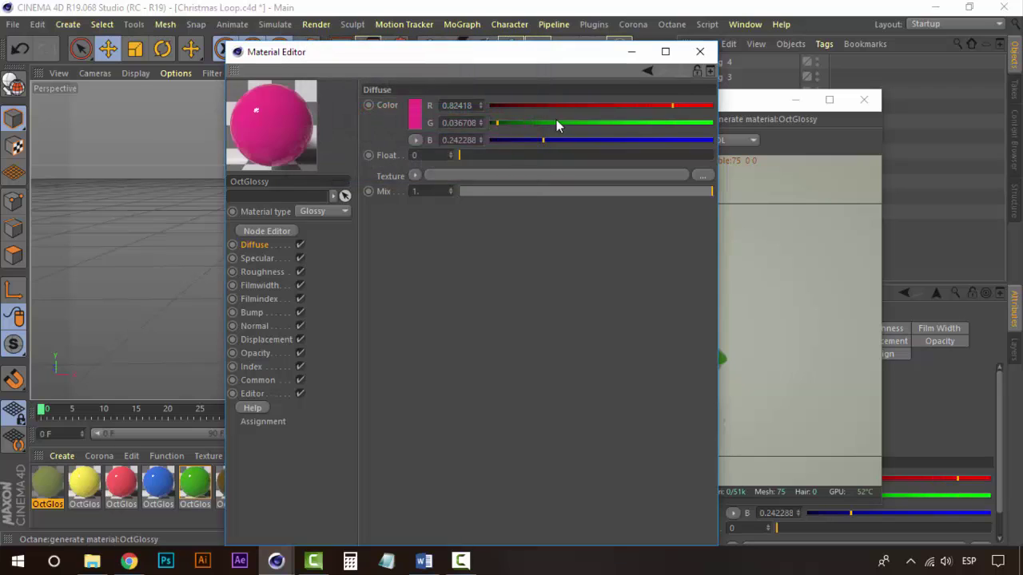
pyautogui.click(699, 53)
pyautogui.click(167, 493)
pyautogui.click(91, 491)
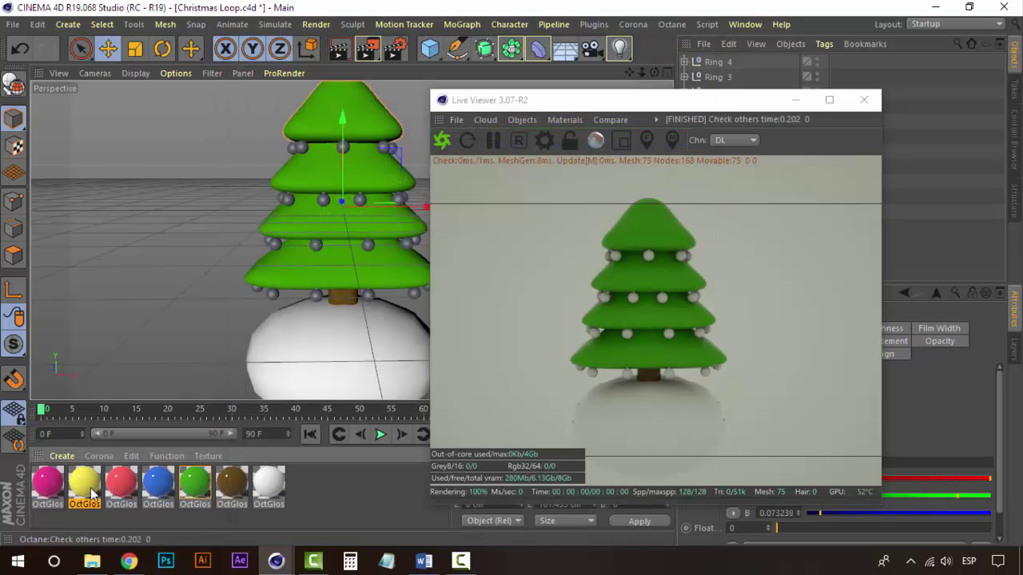
pyautogui.click(54, 485)
pyautogui.click(91, 489)
pyautogui.click(122, 489)
pyautogui.click(158, 489)
pyautogui.click(121, 489)
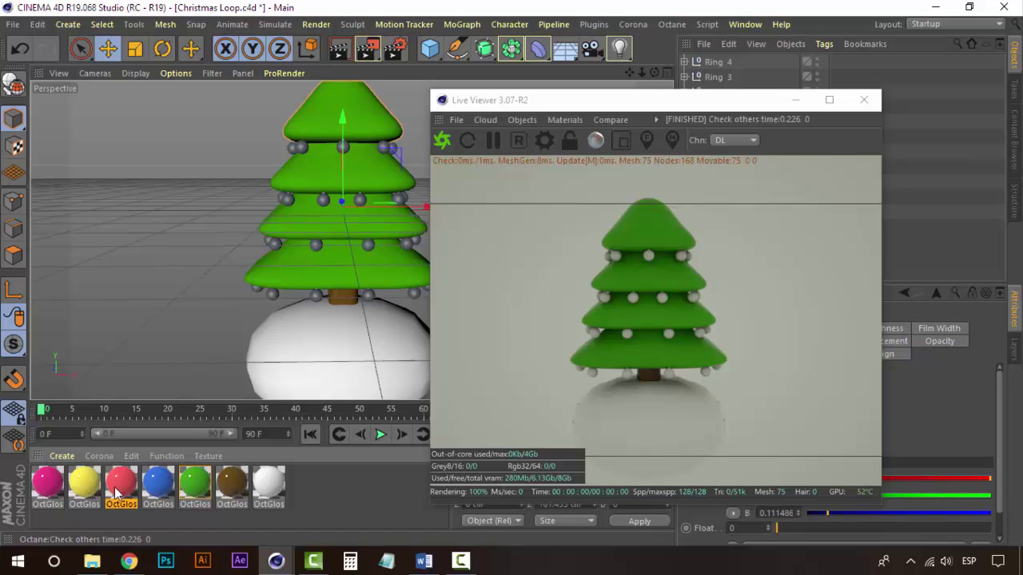
pyautogui.click(85, 489)
pyautogui.click(53, 485)
pyautogui.click(161, 487)
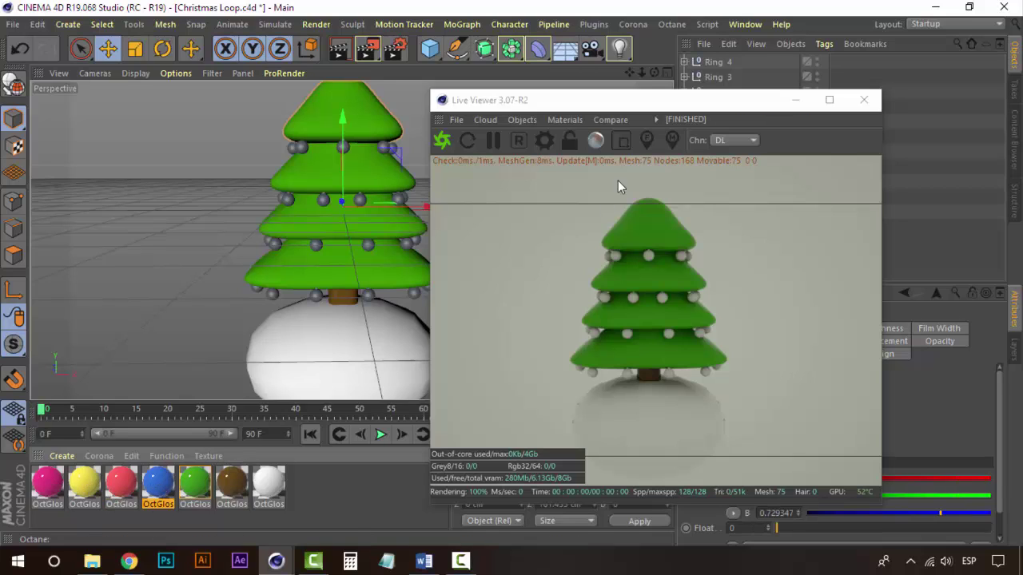
# - Move the Live Viewer clear of the object list and apply the yellow material to the Sphere of Ornament.5 in Ring 1
pyautogui.moveTo(649, 103); pyautogui.dragTo(662, 283)
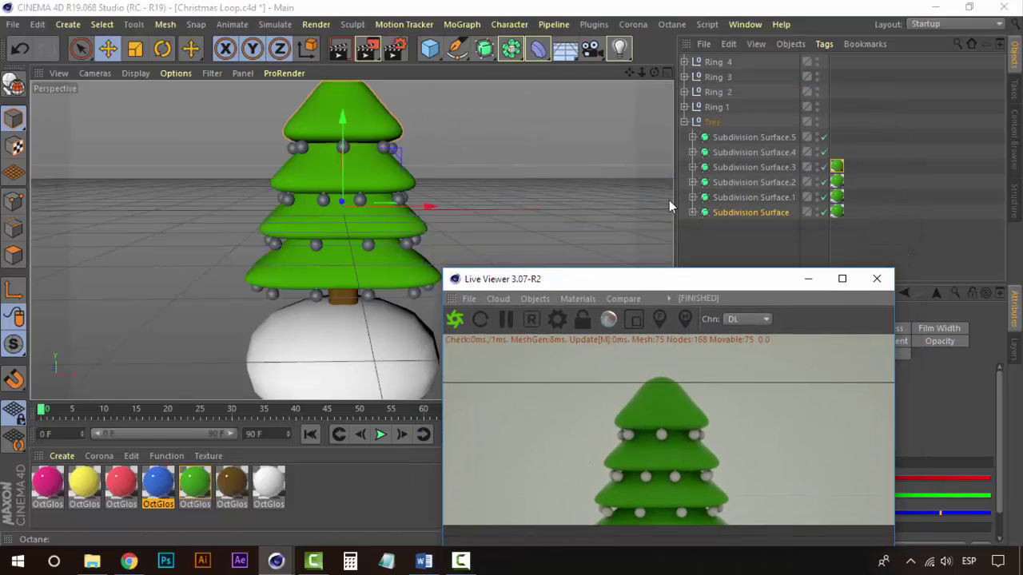
pyautogui.click(685, 121)
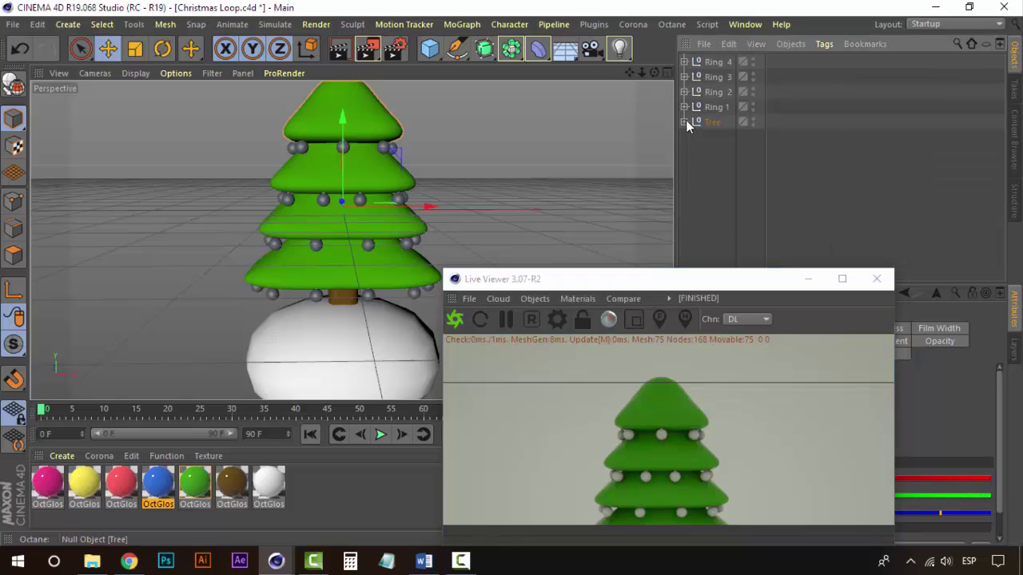
pyautogui.click(684, 107)
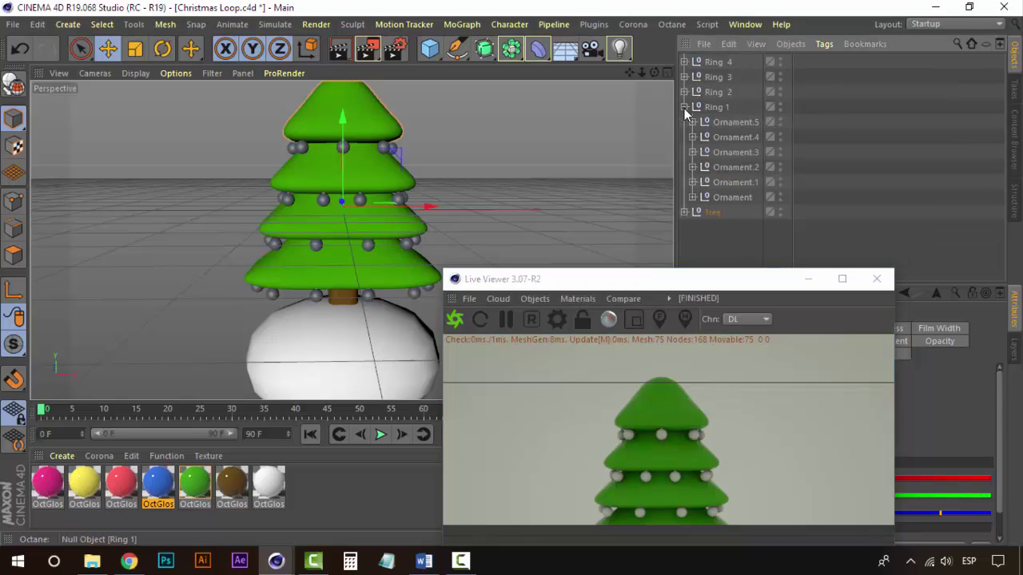
pyautogui.click(729, 126)
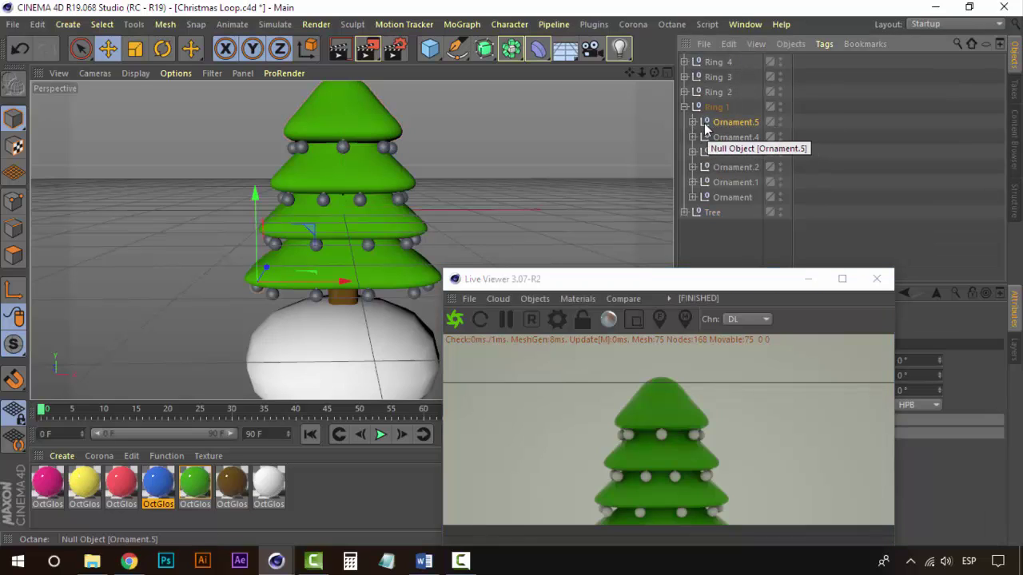
pyautogui.click(692, 121)
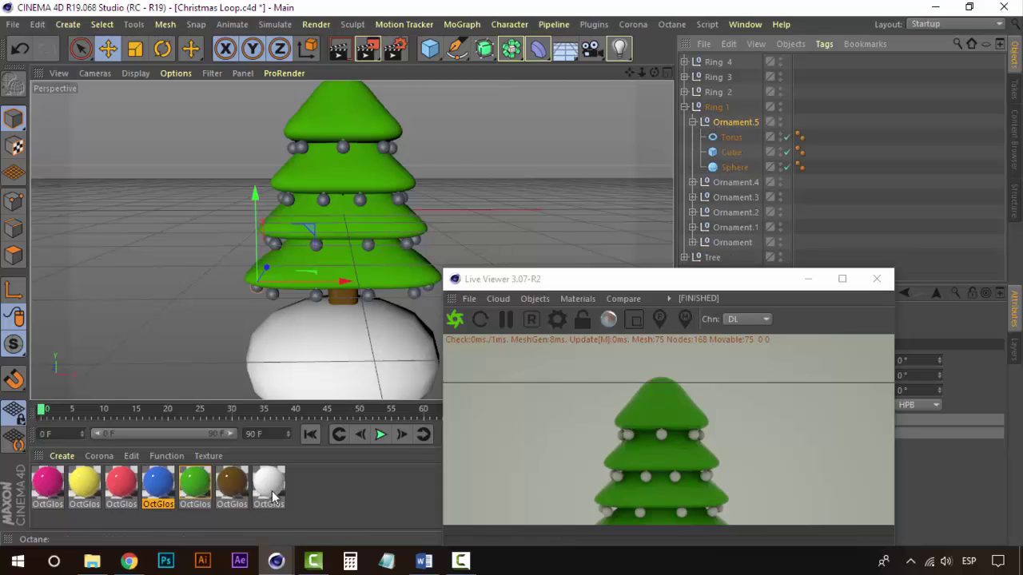
pyautogui.click(735, 170)
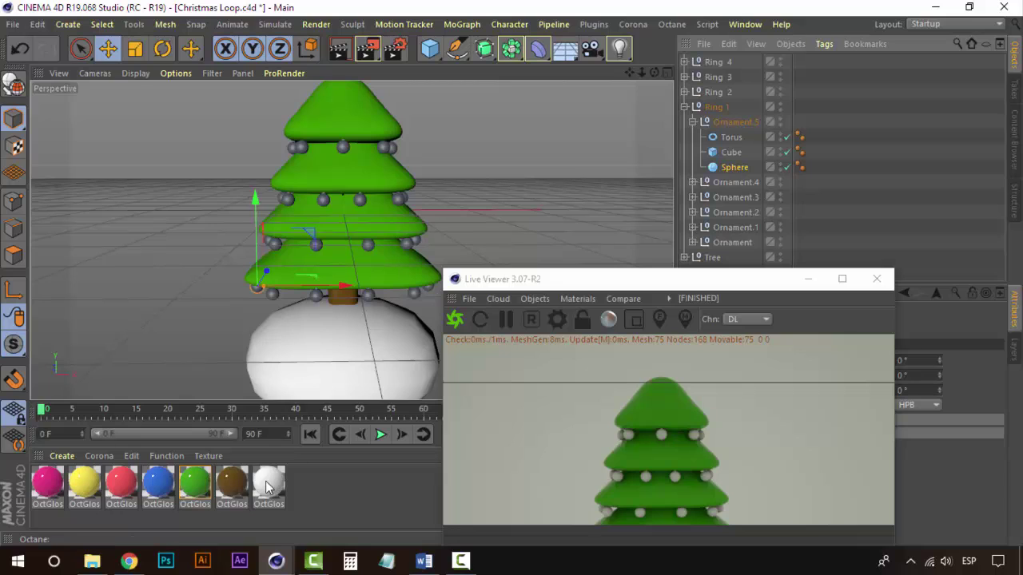
pyautogui.moveTo(88, 490); pyautogui.dragTo(737, 169)
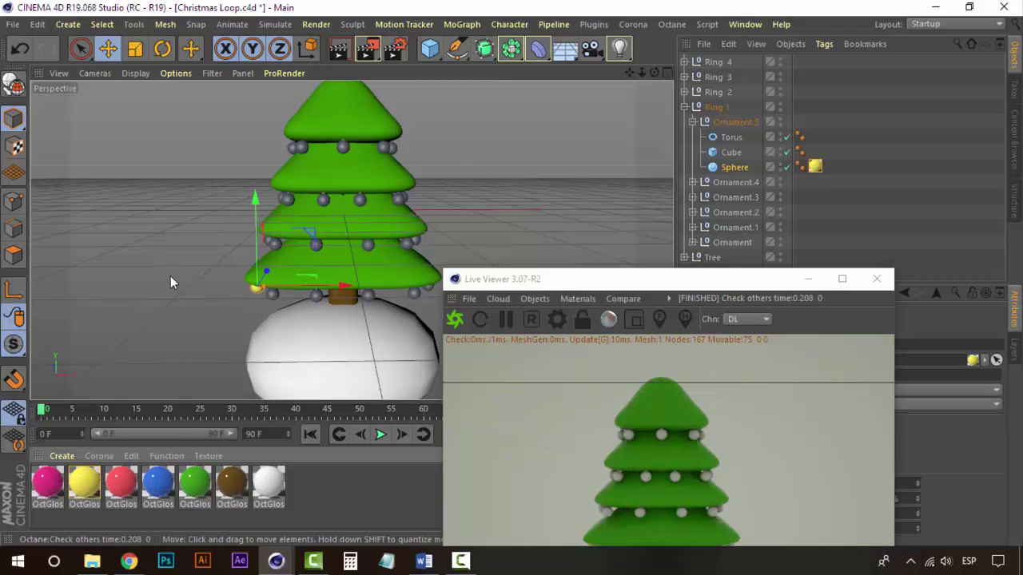
pyautogui.moveTo(641, 281)
pyautogui.mouseDown()
pyautogui.moveTo(641, 151)
pyautogui.moveTo(646, 274)
pyautogui.mouseUp()
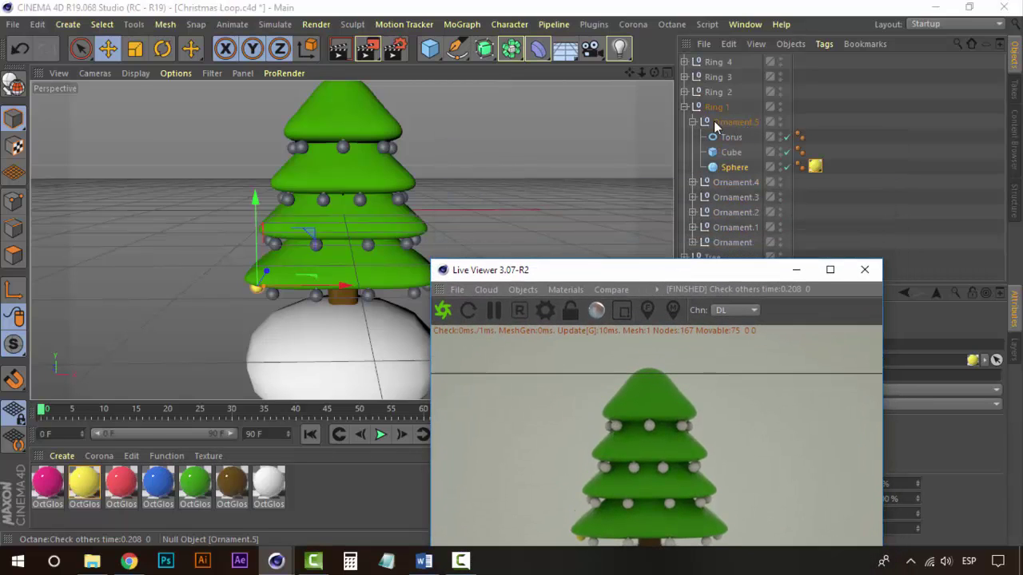
# - Apply the red material to the Sphere of Ornament.4 in Ring 1
pyautogui.click(693, 121)
pyautogui.click(692, 137)
pyautogui.click(734, 182)
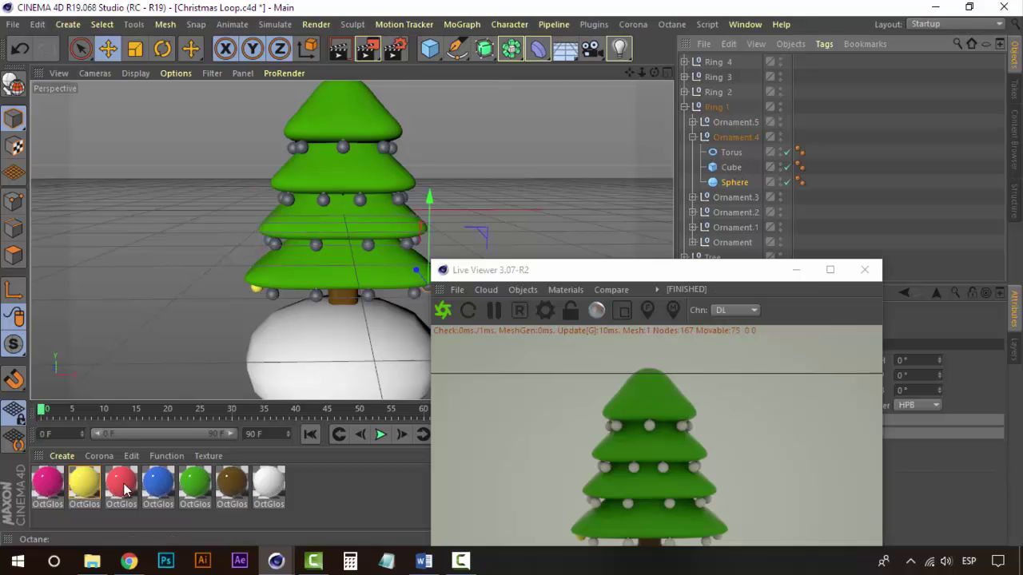
pyautogui.moveTo(125, 490); pyautogui.dragTo(710, 226)
pyautogui.moveTo(739, 189); pyautogui.dragTo(740, 189)
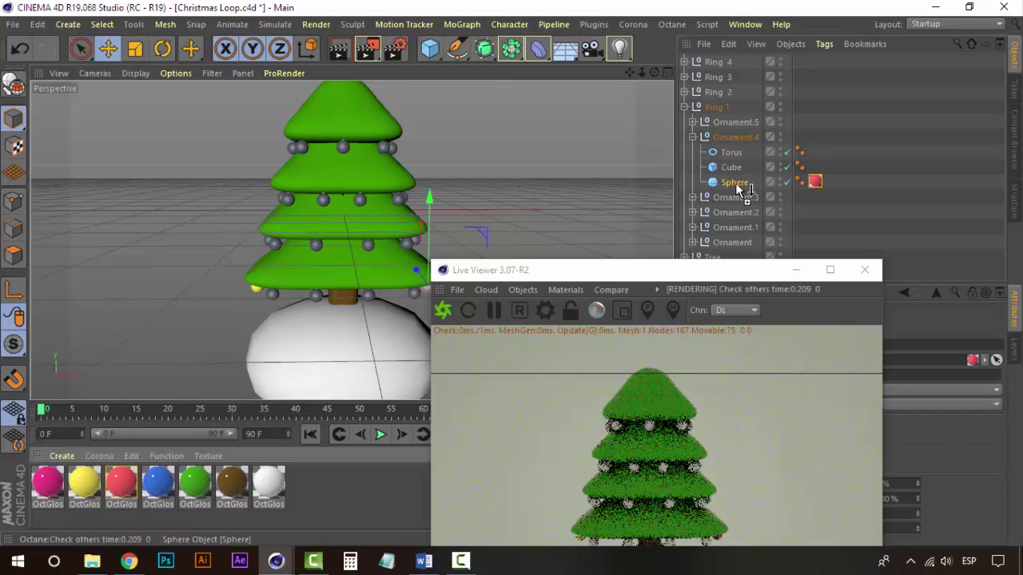
pyautogui.moveTo(562, 277)
pyautogui.mouseDown()
pyautogui.moveTo(584, 255)
pyautogui.moveTo(576, 274)
pyautogui.mouseUp()
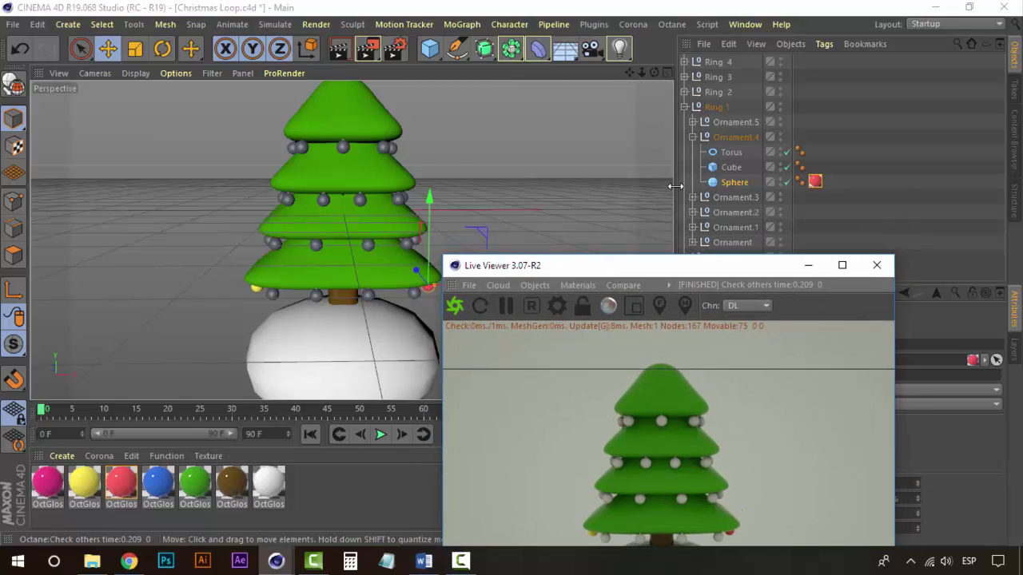
# - Apply the blue material to the Sphere of Ornament.3 in Ring 1
pyautogui.click(693, 137)
pyautogui.click(692, 152)
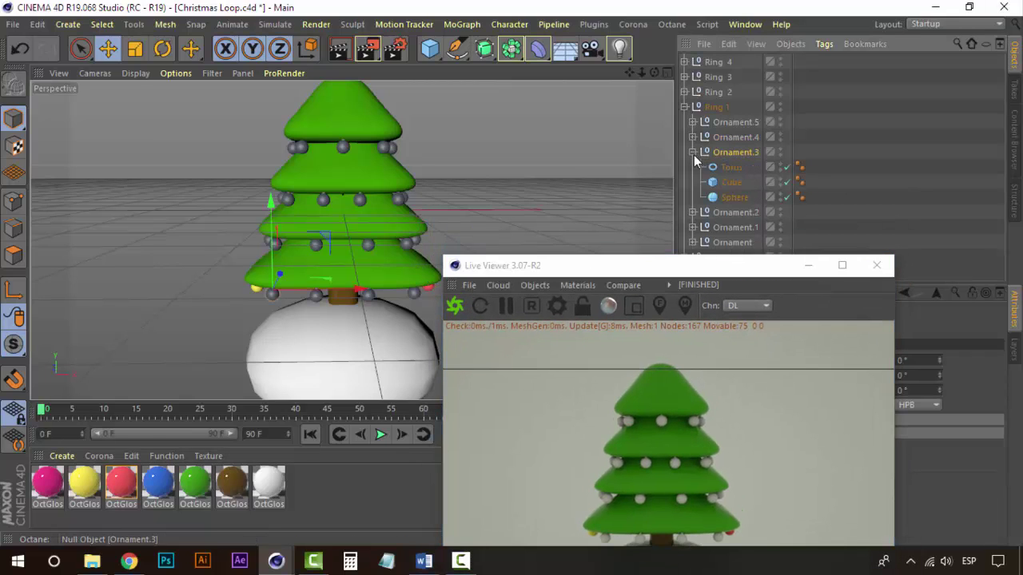
pyautogui.click(735, 197)
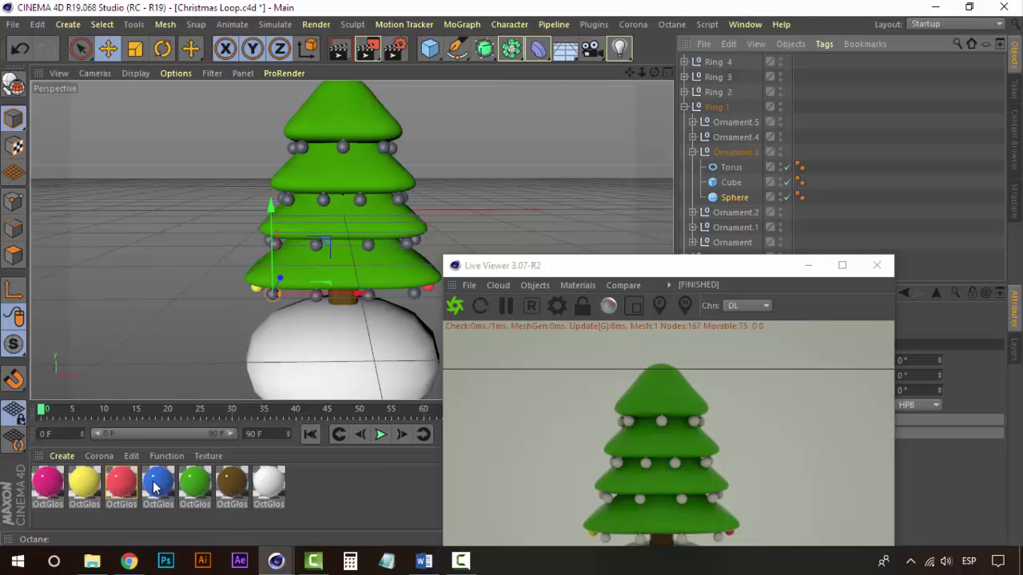
pyautogui.moveTo(156, 488); pyautogui.dragTo(512, 375)
pyautogui.moveTo(737, 200); pyautogui.dragTo(737, 200)
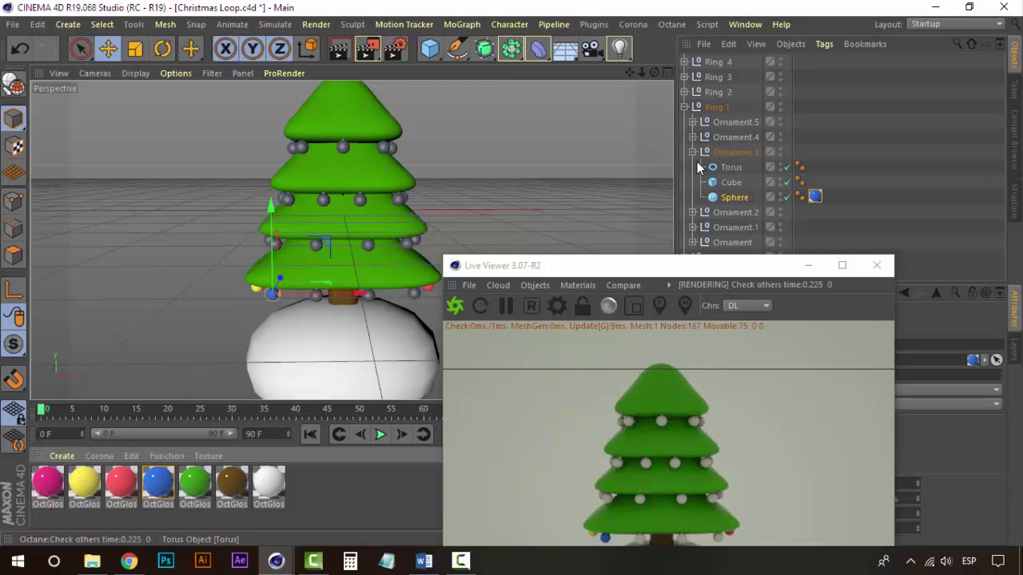
# - Apply the red material to the Sphere of Ornament.2 in Ring 1
pyautogui.click(692, 152)
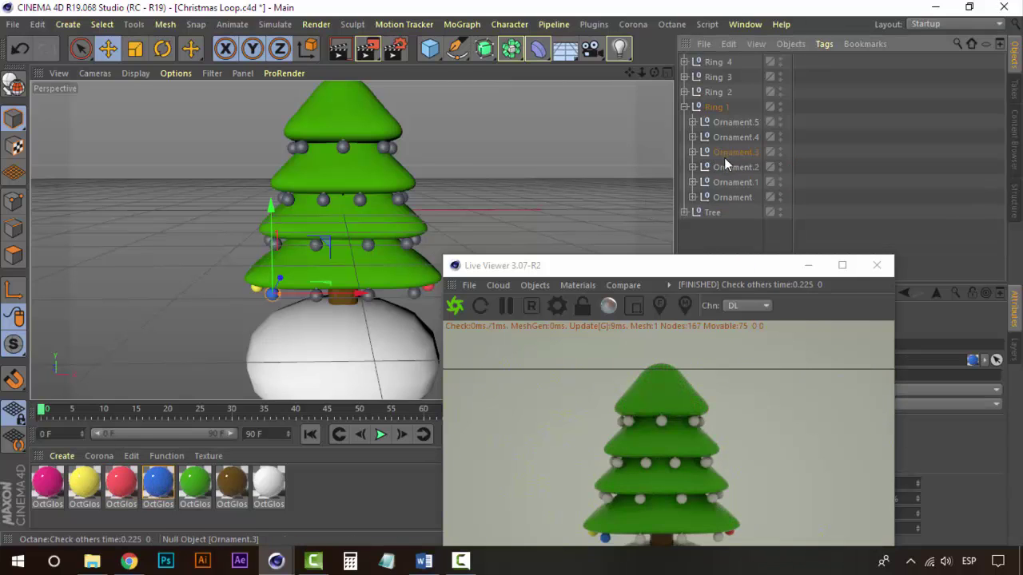
pyautogui.click(728, 167)
pyautogui.click(692, 167)
pyautogui.click(741, 212)
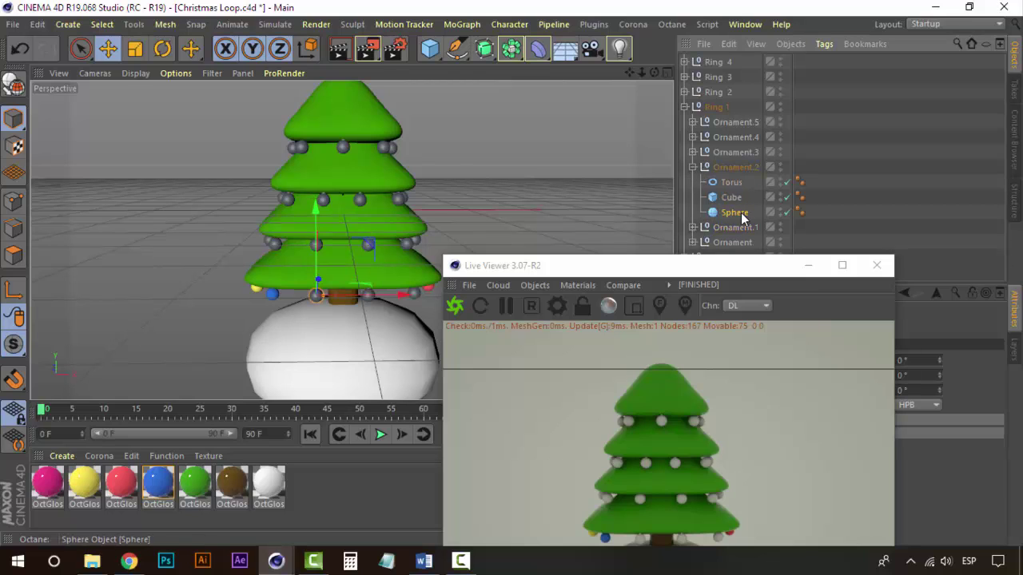
pyautogui.moveTo(110, 492); pyautogui.dragTo(799, 213)
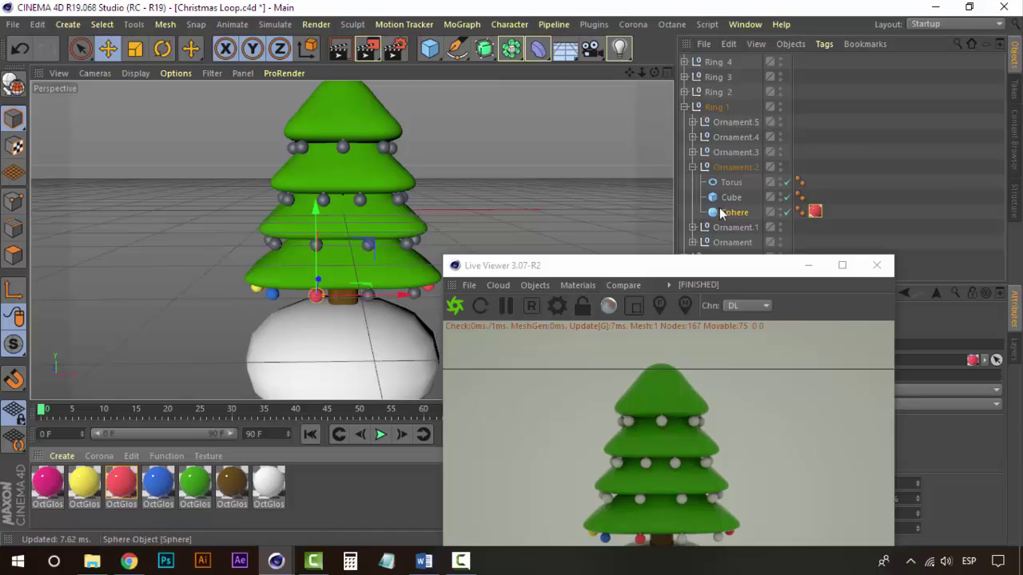
# - Apply the yellow material to the Sphere of Ornament.1 in Ring 1
pyautogui.click(693, 168)
pyautogui.click(736, 187)
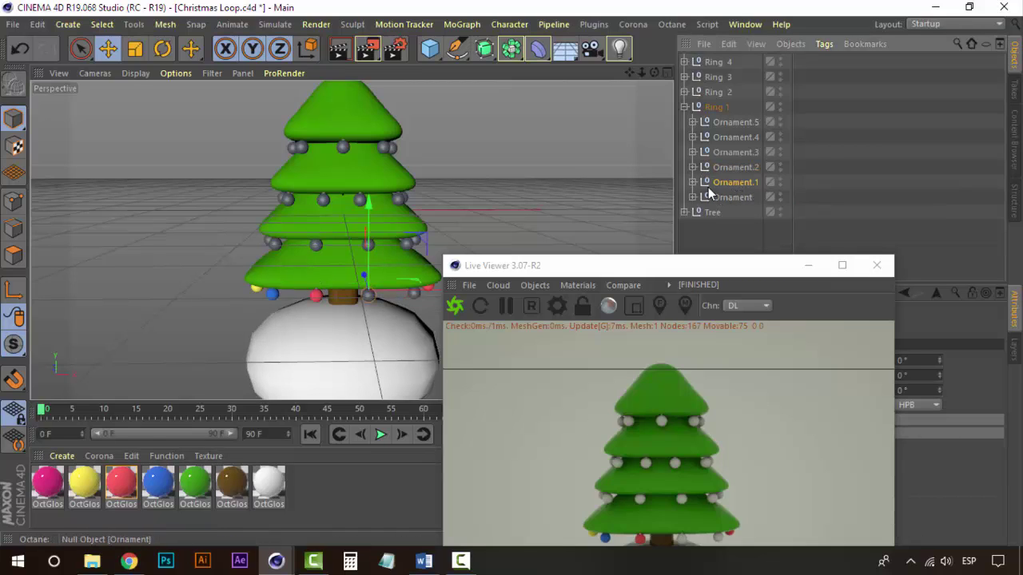
pyautogui.click(693, 182)
pyautogui.click(736, 227)
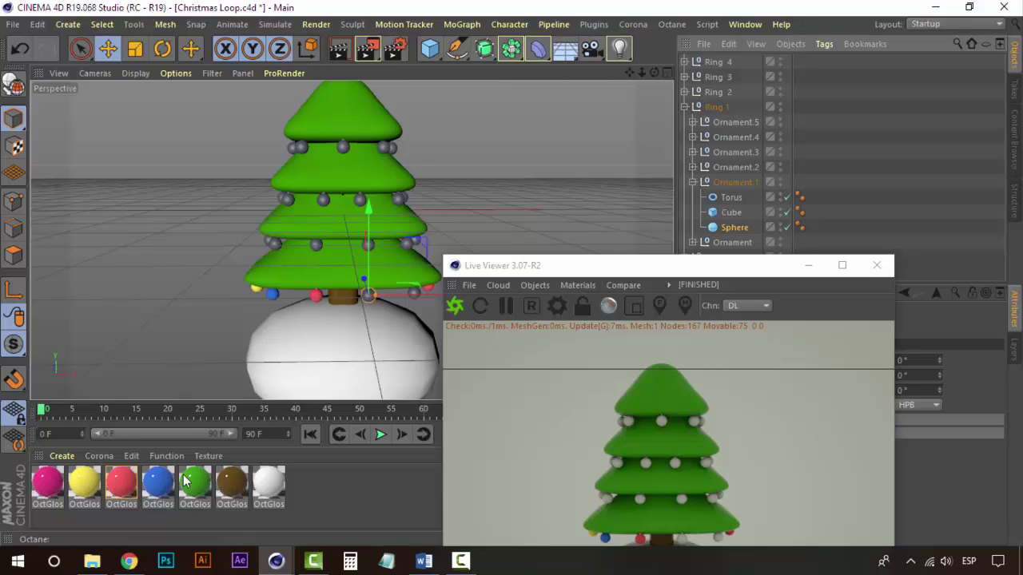
pyautogui.moveTo(98, 492); pyautogui.dragTo(740, 227)
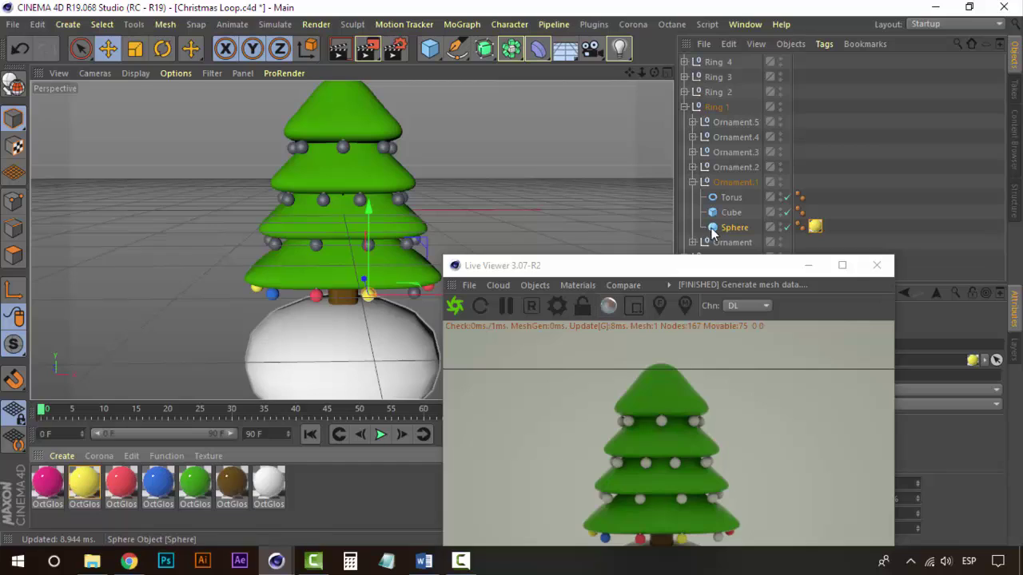
# - Apply the blue material to the Sphere of the last ornament in Ring 1, named Ornament
pyautogui.click(693, 182)
pyautogui.click(725, 197)
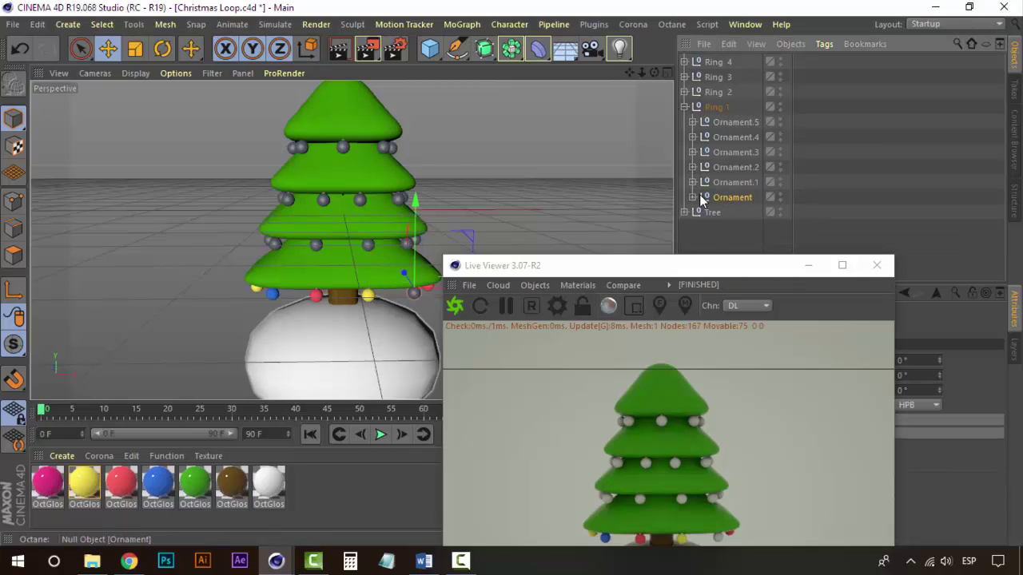
pyautogui.click(693, 197)
pyautogui.click(740, 230)
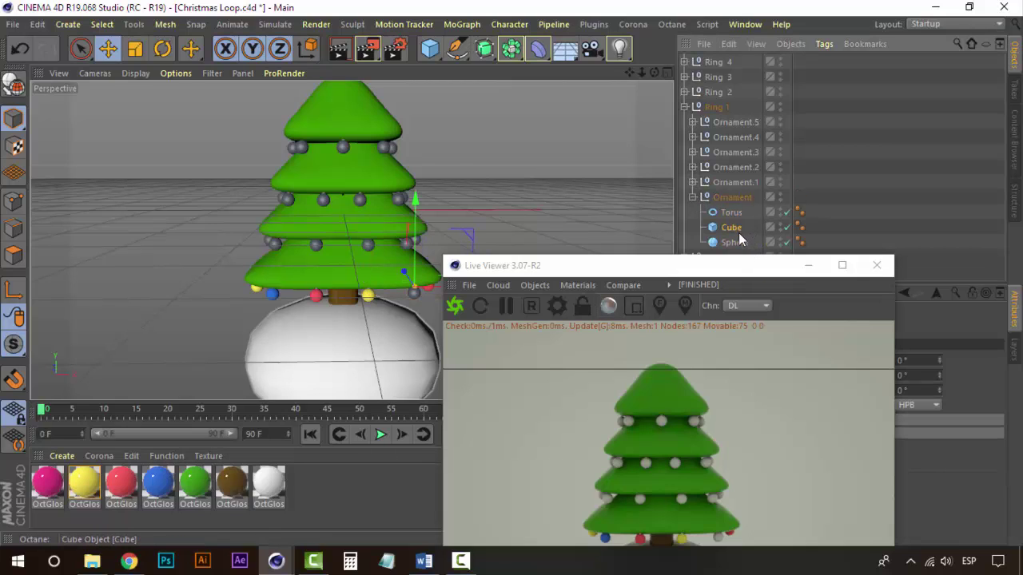
pyautogui.click(739, 241)
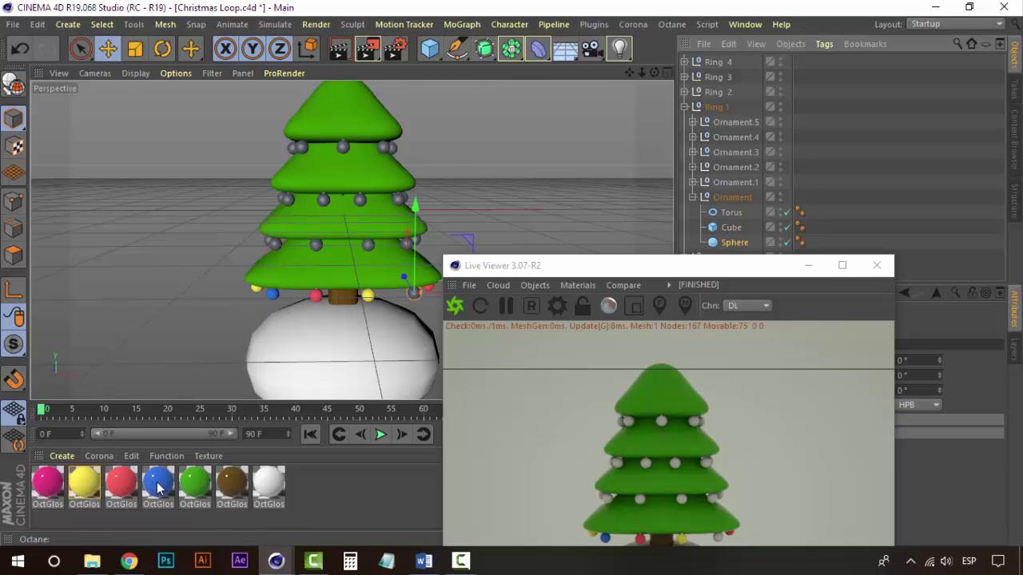
pyautogui.moveTo(157, 483); pyautogui.dragTo(739, 241)
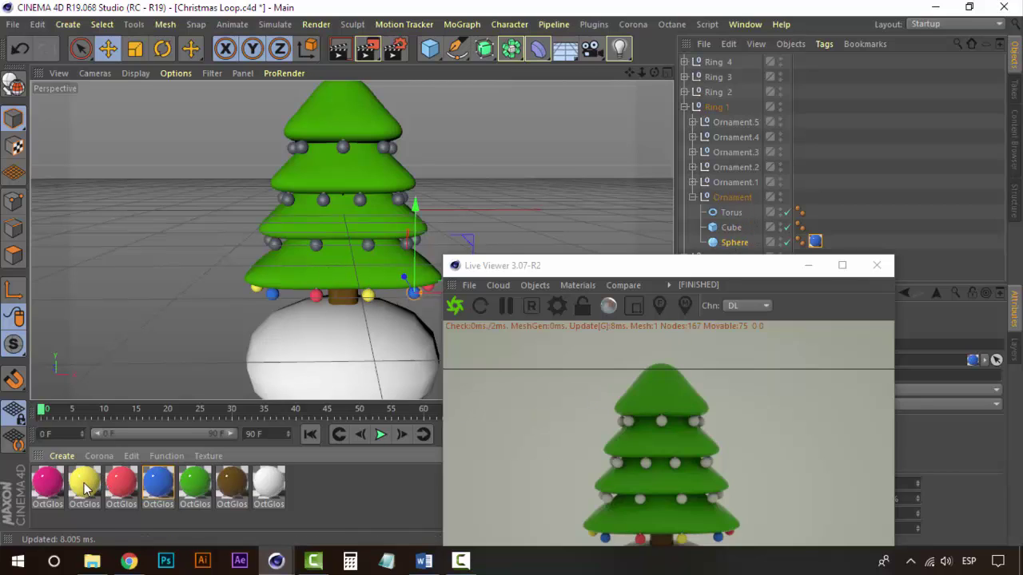
# - Apply the yellow material to the Torus and copy its texture tag to the Cube of Ornament in Ring 1
pyautogui.moveTo(85, 489); pyautogui.dragTo(740, 216)
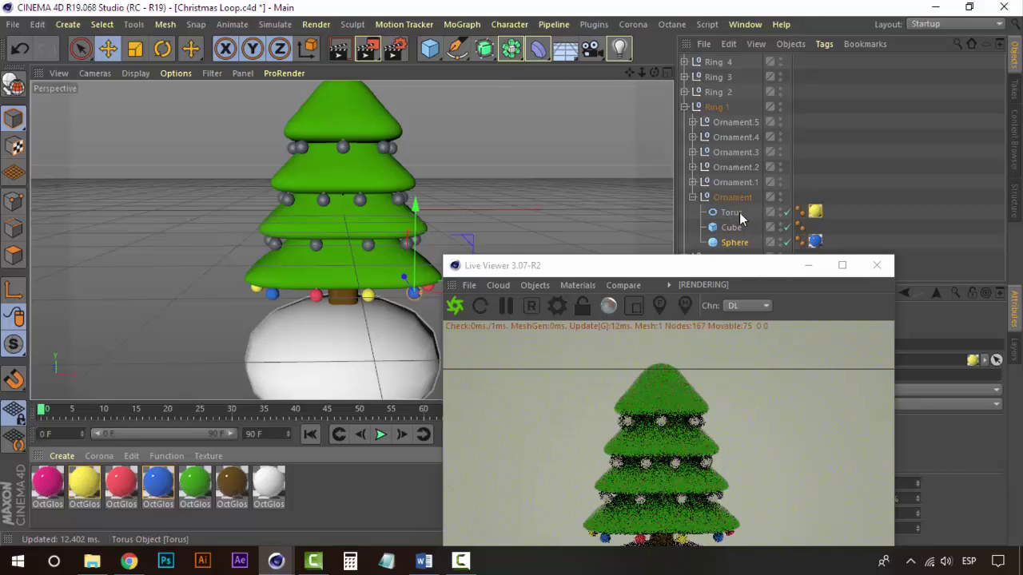
pyautogui.keyDown('ctrl'); pyautogui.moveTo(814, 214); pyautogui.dragTo(816, 228); pyautogui.keyUp('ctrl')
pyautogui.click(710, 273)
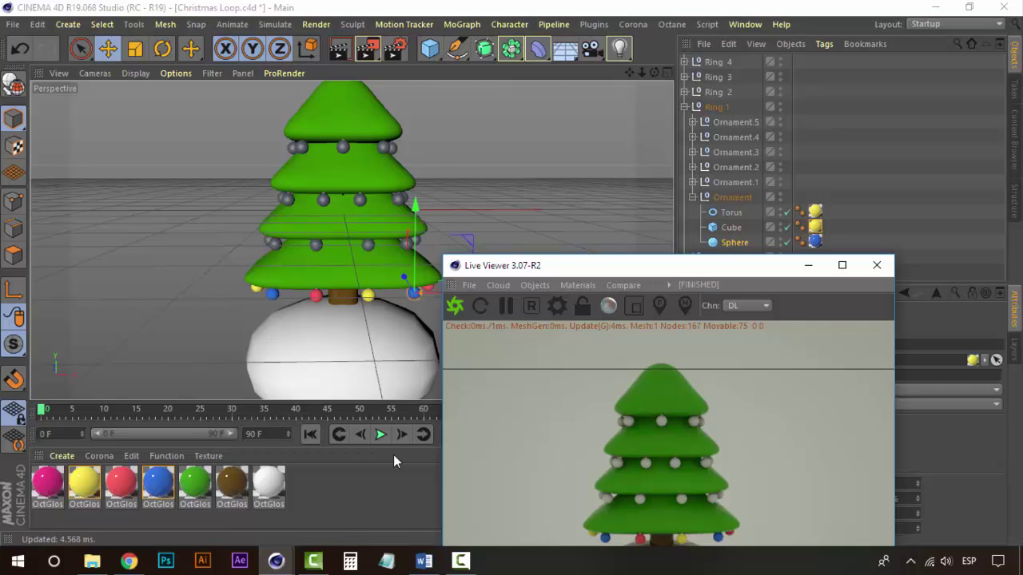
pyautogui.click(706, 224)
pyautogui.click(693, 197)
# - Apply the yellow material to the hanger parts of Ornament.1 and to the Torus and Cube of Ornament.3 in Ring 1
pyautogui.click(692, 182)
pyautogui.moveTo(84, 483); pyautogui.dragTo(732, 227)
pyautogui.click(692, 182)
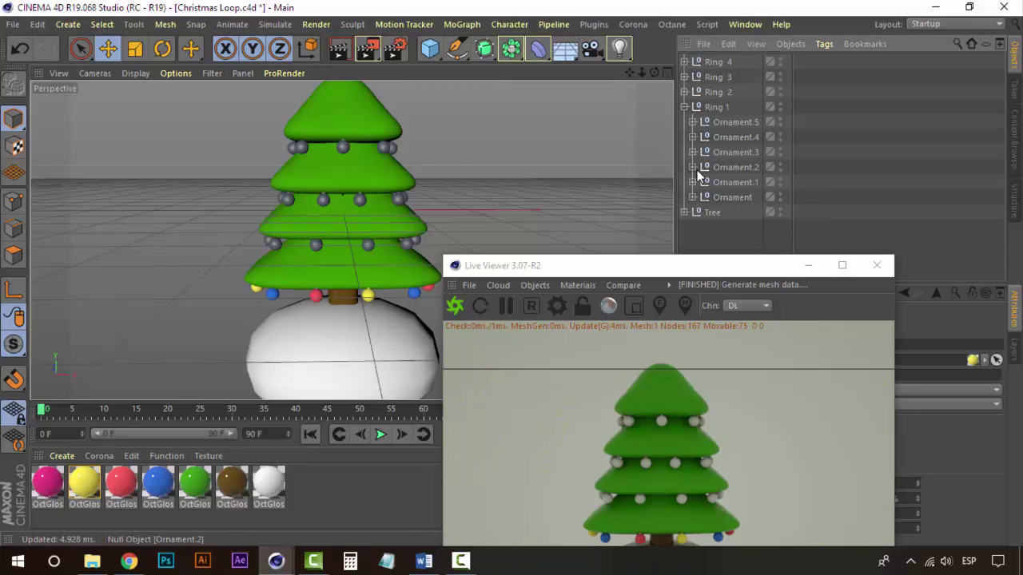
pyautogui.click(692, 151)
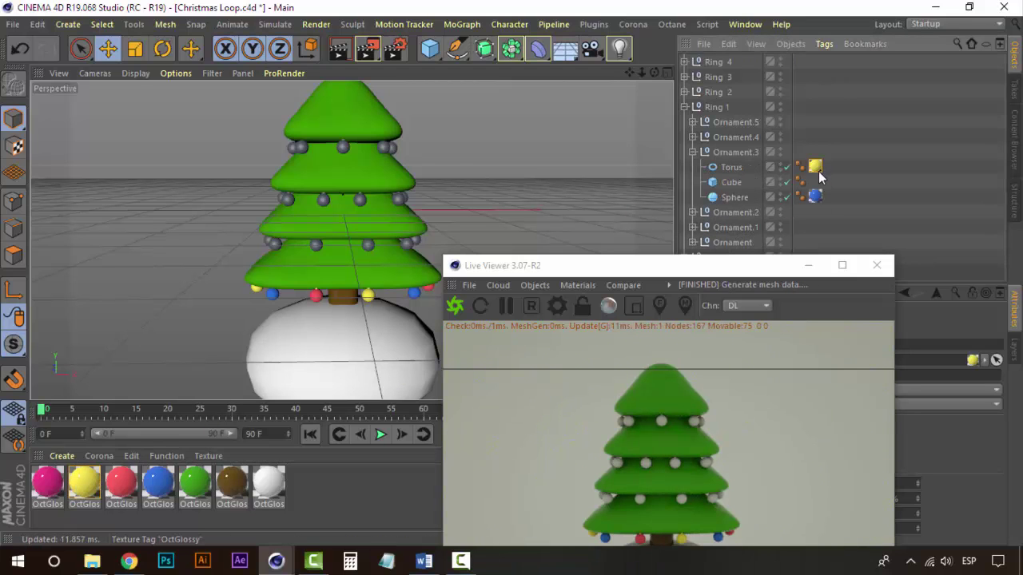
pyautogui.keyDown('ctrl'); pyautogui.moveTo(818, 170); pyautogui.dragTo(817, 183); pyautogui.keyUp('ctrl')
pyautogui.click(692, 152)
# - Apply the yellow material to the Torus and Cube of Ornament.4 and Ornament.5 in Ring 1
pyautogui.click(692, 137)
pyautogui.moveTo(84, 483); pyautogui.dragTo(732, 151)
pyautogui.keyDown('ctrl'); pyautogui.moveTo(814, 151); pyautogui.dragTo(815, 167); pyautogui.keyUp('ctrl')
pyautogui.click(692, 136)
pyautogui.click(692, 122)
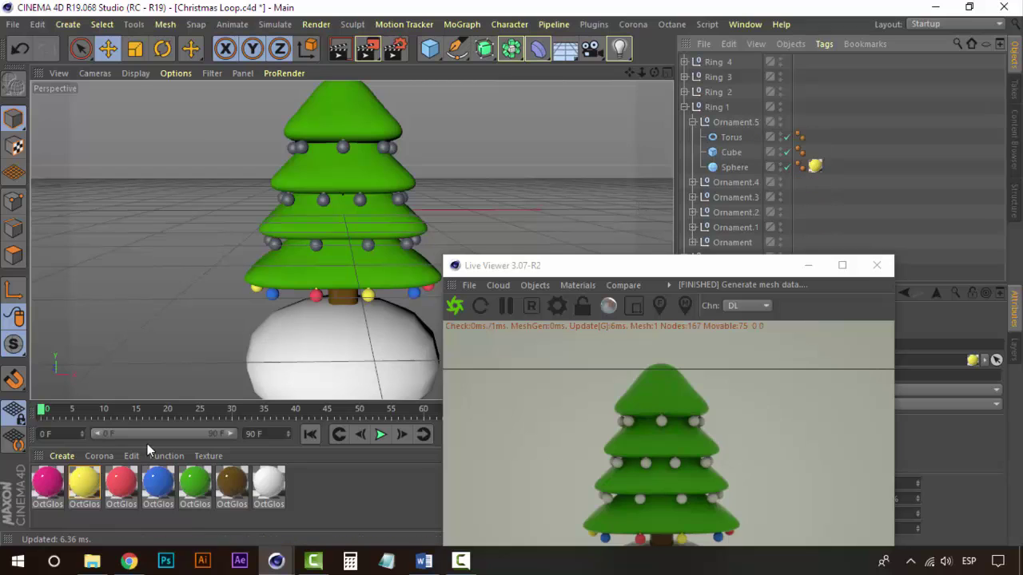
pyautogui.moveTo(84, 482); pyautogui.dragTo(732, 136)
pyautogui.keyDown('ctrl'); pyautogui.moveTo(816, 136); pyautogui.dragTo(815, 152); pyautogui.keyUp('ctrl')
pyautogui.click(692, 121)
pyautogui.click(684, 107)
# - For Ornament.5 in Ring 2, apply the yellow material to the Torus and Cube and the blue material to the Sphere
pyautogui.click(684, 92)
pyautogui.click(707, 107)
pyautogui.click(692, 108)
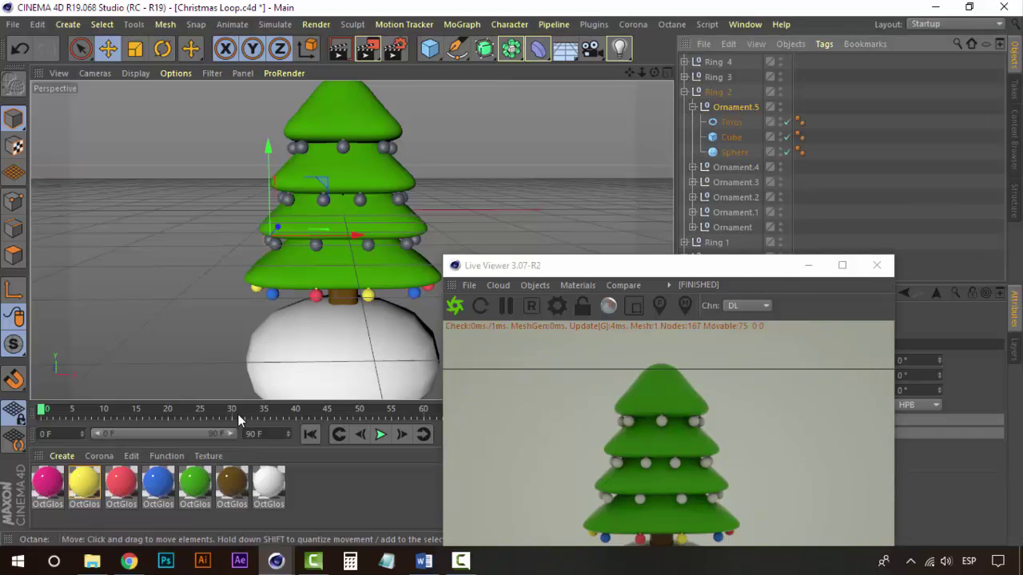
pyautogui.moveTo(83, 483); pyautogui.dragTo(733, 121)
pyautogui.keyDown('ctrl'); pyautogui.moveTo(815, 121); pyautogui.dragTo(815, 137); pyautogui.keyUp('ctrl')
pyautogui.moveTo(157, 484); pyautogui.dragTo(741, 153)
pyautogui.click(723, 167)
pyautogui.click(693, 107)
# - Apply the yellow material to the Torus, Cube and Sphere of Ornament.4 in Ring 2
pyautogui.click(692, 122)
pyautogui.moveTo(84, 482); pyautogui.dragTo(732, 137)
pyautogui.keyDown('ctrl'); pyautogui.moveTo(815, 136); pyautogui.dragTo(815, 152); pyautogui.keyUp('ctrl')
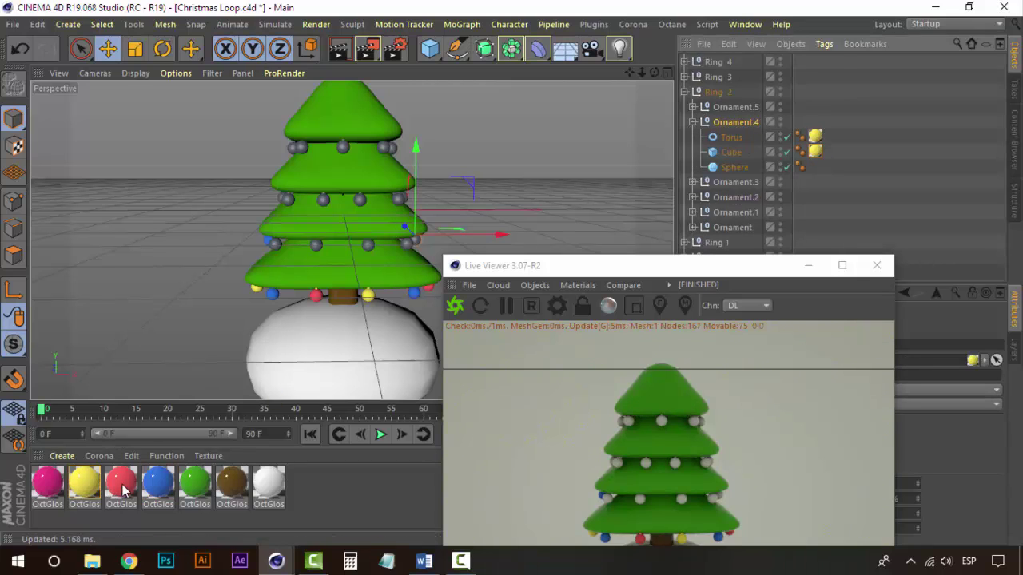
pyautogui.moveTo(121, 489); pyautogui.dragTo(738, 168)
pyautogui.hotkey('ctrl', 'z')
pyautogui.moveTo(84, 483); pyautogui.dragTo(742, 168)
pyautogui.click(692, 121)
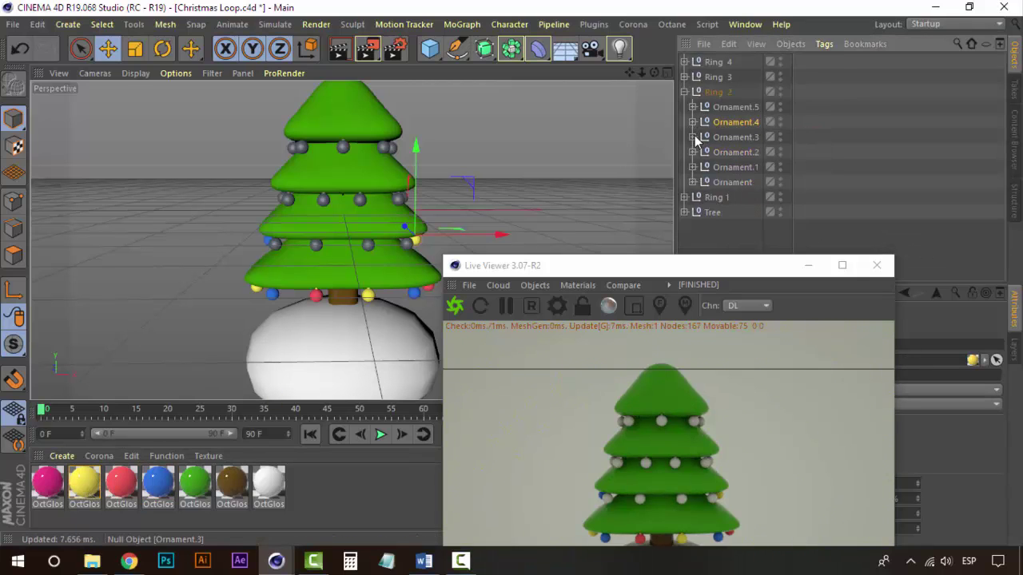
# - For Ornament.3 in Ring 2, apply the yellow material to the Torus and Cube and the magenta material to the Sphere
pyautogui.click(692, 137)
pyautogui.moveTo(84, 483); pyautogui.dragTo(732, 152)
pyautogui.keyDown('ctrl'); pyautogui.moveTo(816, 152); pyautogui.dragTo(815, 167); pyautogui.keyUp('ctrl')
pyautogui.moveTo(47, 484); pyautogui.dragTo(735, 182)
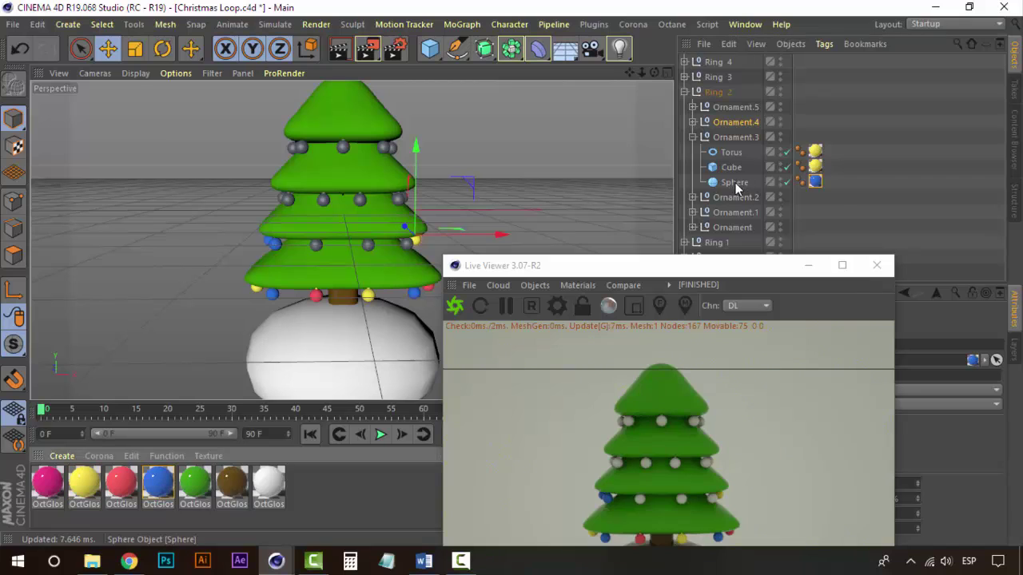
pyautogui.click(692, 136)
# - Apply the yellow material to the Torus, Cube and Sphere of Ornament.2 in Ring 2
pyautogui.click(693, 152)
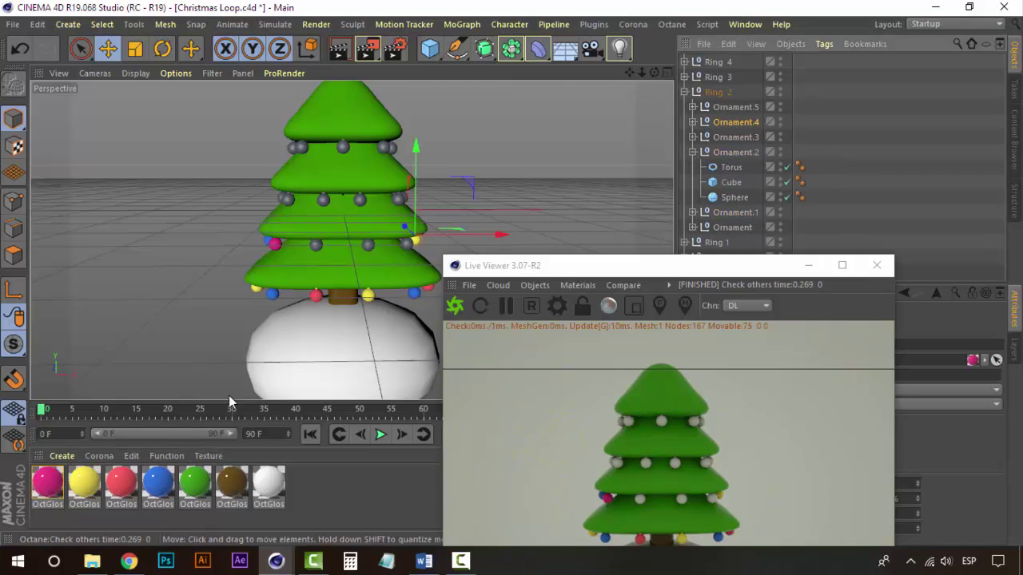
pyautogui.moveTo(84, 482); pyautogui.dragTo(736, 167)
pyautogui.keyDown('ctrl'); pyautogui.moveTo(815, 166); pyautogui.dragTo(815, 181); pyautogui.keyUp('ctrl')
pyautogui.click(734, 197)
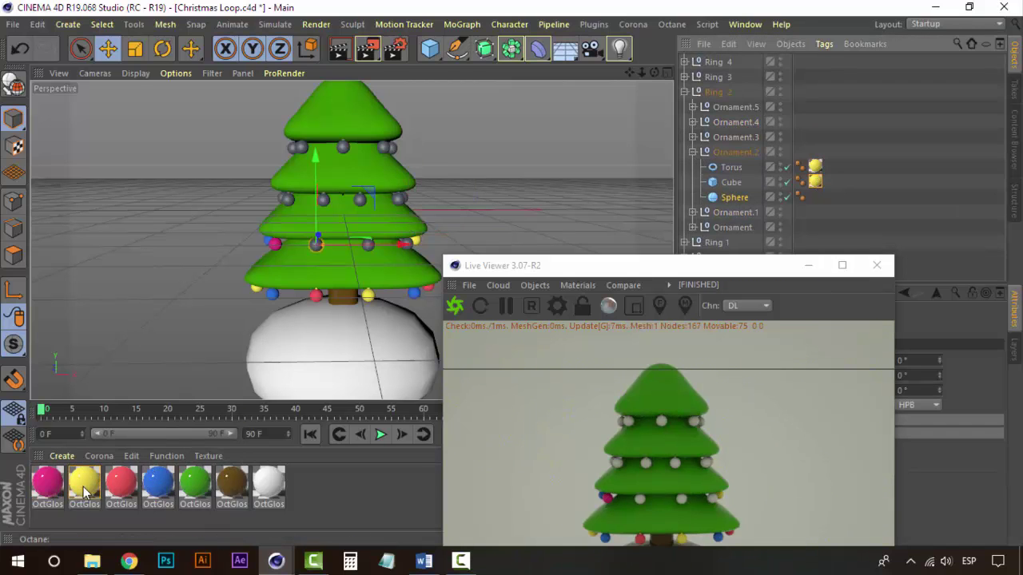
pyautogui.click(692, 152)
# - For Ornament.1 in Ring 2, apply the yellow material to the Torus and Cube and the red material to the Sphere
pyautogui.click(693, 167)
pyautogui.moveTo(83, 484); pyautogui.dragTo(731, 197)
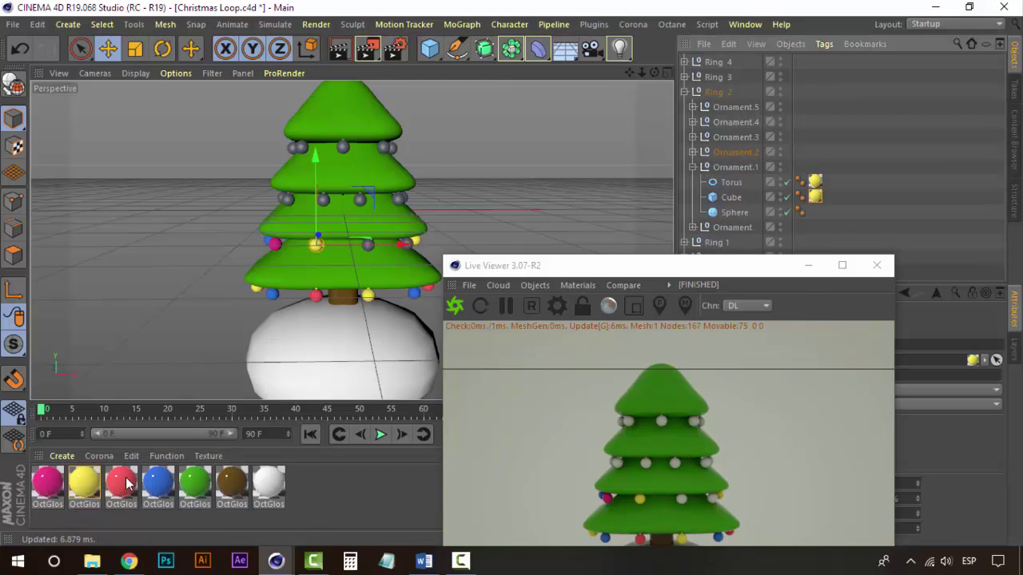
pyautogui.moveTo(121, 484); pyautogui.dragTo(732, 213)
pyautogui.click(692, 167)
# - For Ornament in Ring 2, apply the yellow material to the Torus and Cube and the blue material to the Sphere
pyautogui.click(692, 183)
pyautogui.click(731, 198)
pyautogui.moveTo(84, 484); pyautogui.dragTo(740, 199)
pyautogui.moveTo(84, 484); pyautogui.dragTo(731, 213)
pyautogui.moveTo(156, 486); pyautogui.dragTo(735, 229)
pyautogui.click(692, 182)
pyautogui.click(684, 92)
# - Change the Sphere of Ornament.2 in Ring 1 to the magenta material
pyautogui.click(685, 106)
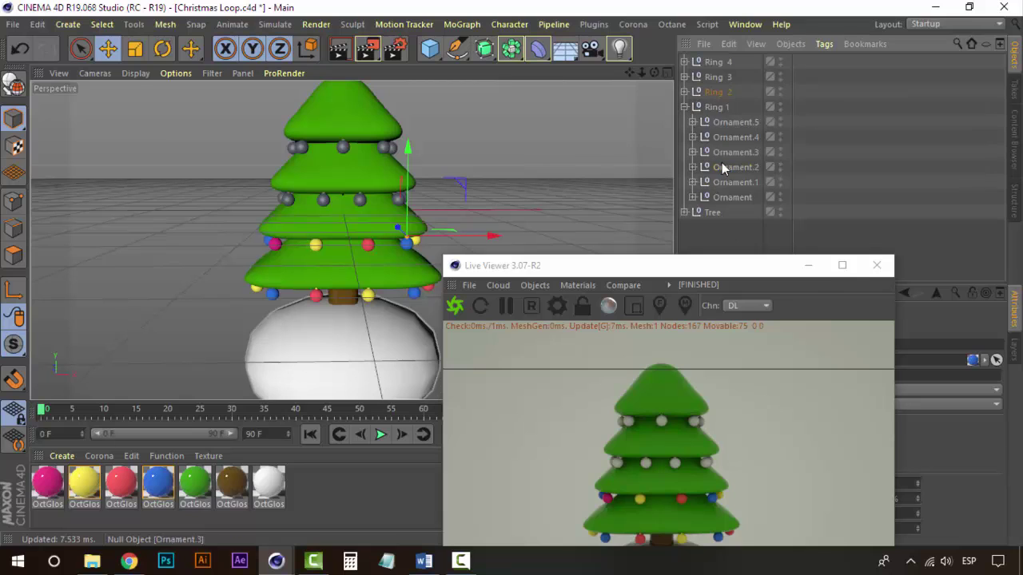
pyautogui.click(726, 167)
pyautogui.click(692, 167)
pyautogui.click(684, 107)
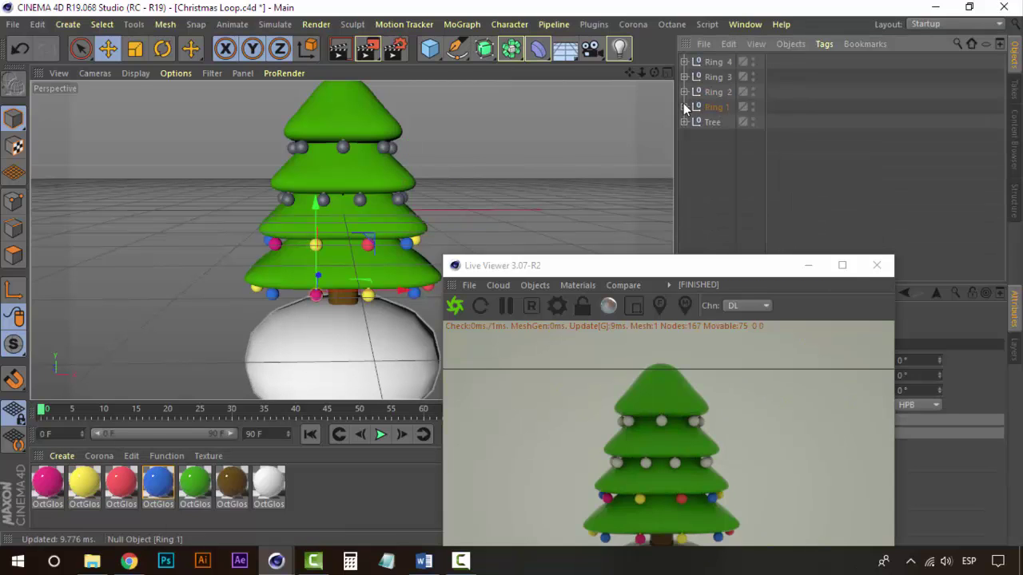
# - For Ornament.5 in Ring 3, apply the yellow material to the Torus and Cube and the red material to the Sphere
pyautogui.click(684, 77)
pyautogui.click(723, 92)
pyautogui.click(692, 92)
pyautogui.keyDown('ctrl'); pyautogui.moveTo(815, 106); pyautogui.dragTo(815, 121); pyautogui.keyUp('ctrl')
pyautogui.click(747, 136)
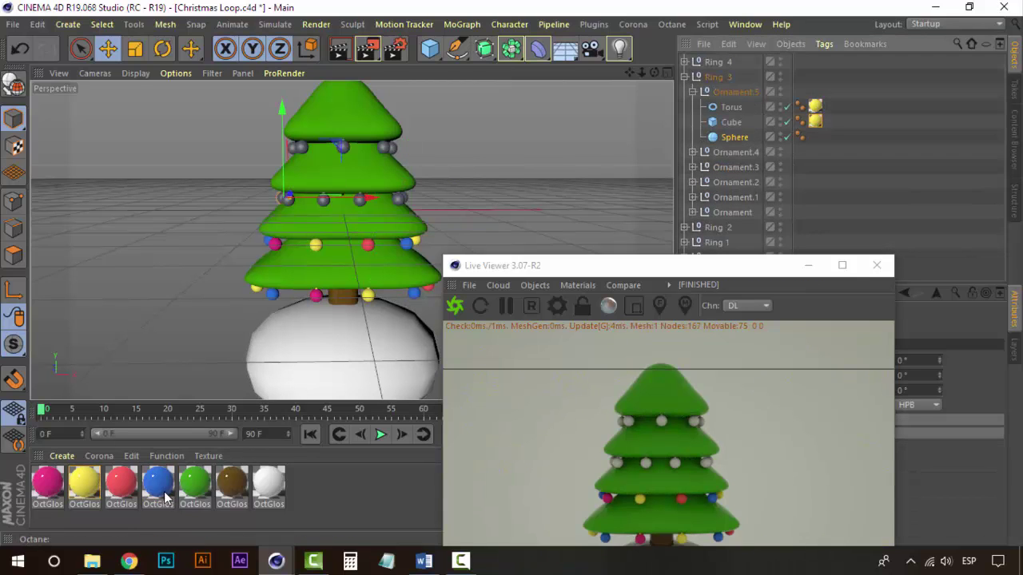
pyautogui.moveTo(128, 485); pyautogui.dragTo(735, 137)
pyautogui.click(693, 92)
# - For Ornament.4 in Ring 3, apply the yellow material to the Torus and Cube and the blue material to the Sphere
pyautogui.click(692, 107)
pyautogui.moveTo(84, 484); pyautogui.dragTo(729, 122)
pyautogui.keyDown('ctrl'); pyautogui.moveTo(815, 122); pyautogui.dragTo(815, 137); pyautogui.keyUp('ctrl')
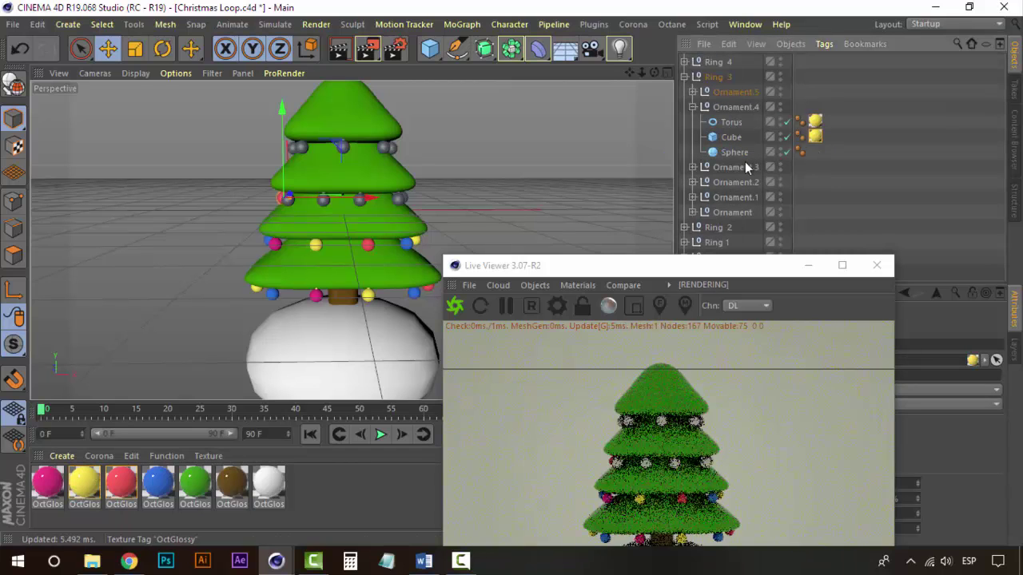
pyautogui.moveTo(148, 493); pyautogui.dragTo(731, 151)
pyautogui.click(692, 107)
# - Apply the yellow material to the Torus, Cube and Sphere of Ornament.3 in Ring 3
pyautogui.click(692, 122)
pyautogui.moveTo(84, 485); pyautogui.dragTo(732, 137)
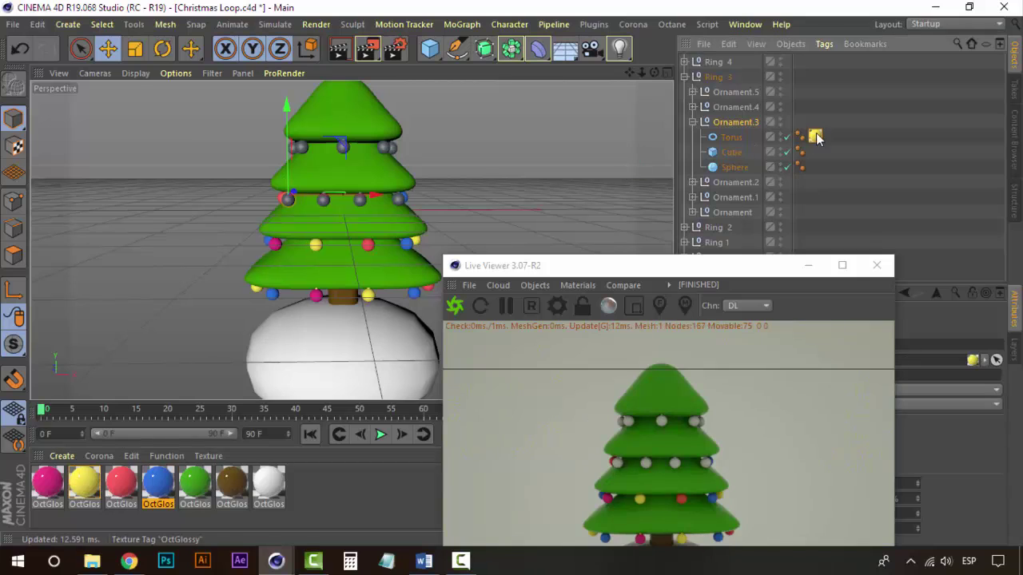
pyautogui.keyDown('ctrl'); pyautogui.moveTo(816, 136); pyautogui.dragTo(815, 152); pyautogui.keyUp('ctrl')
pyautogui.moveTo(84, 484); pyautogui.dragTo(733, 152)
pyautogui.click(692, 121)
# - For Ornament.2 in Ring 3, apply the yellow material to the Torus and Cube and the blue material to the Sphere
pyautogui.click(693, 137)
pyautogui.keyDown('ctrl'); pyautogui.moveTo(815, 151); pyautogui.dragTo(815, 181); pyautogui.keyUp('ctrl')
pyautogui.click(692, 137)
# - For Ornament.1 in Ring 3, apply the yellow material to the Torus and Cube and the magenta material to the Sphere
pyautogui.click(692, 152)
pyautogui.click(740, 199)
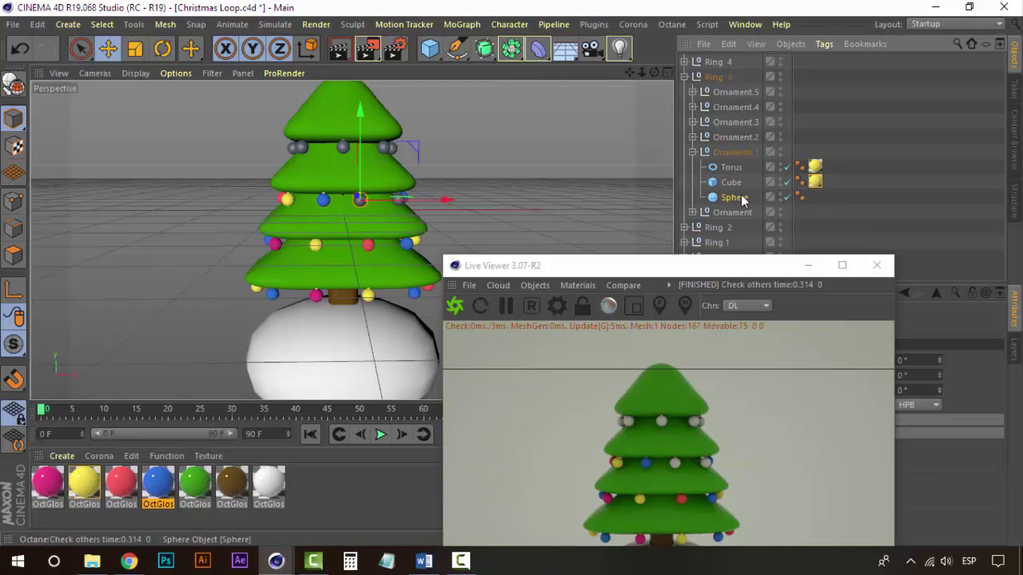
pyautogui.moveTo(47, 484); pyautogui.dragTo(734, 197)
pyautogui.click(692, 152)
# - For Ornament in Ring 3, apply the yellow material to the Torus and Cube and the red material to the Sphere
pyautogui.click(692, 167)
pyautogui.click(726, 182)
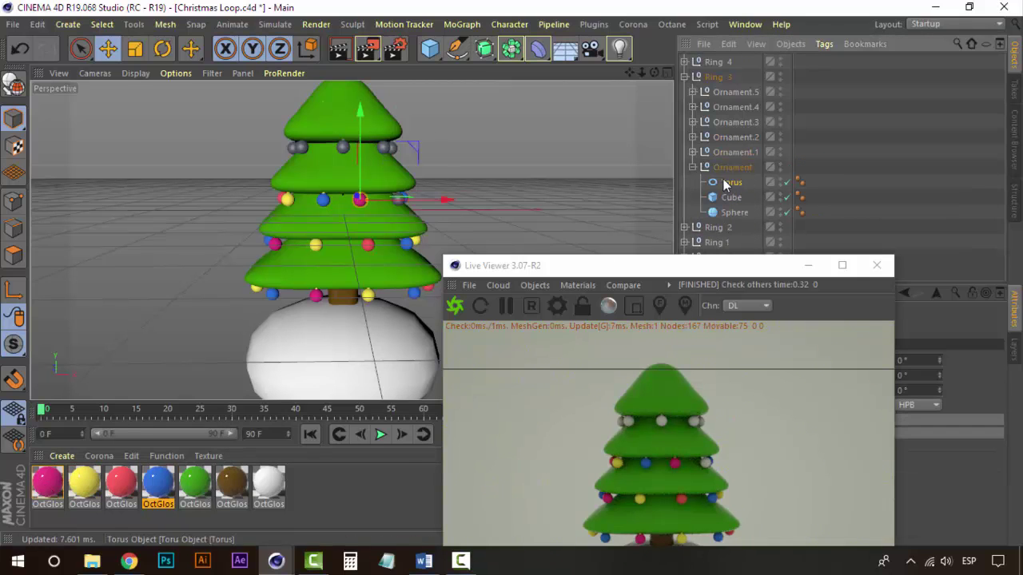
pyautogui.moveTo(84, 485); pyautogui.dragTo(751, 181)
pyautogui.keyDown('ctrl'); pyautogui.moveTo(815, 181); pyautogui.dragTo(816, 198); pyautogui.keyUp('ctrl')
pyautogui.moveTo(121, 483); pyautogui.dragTo(742, 214)
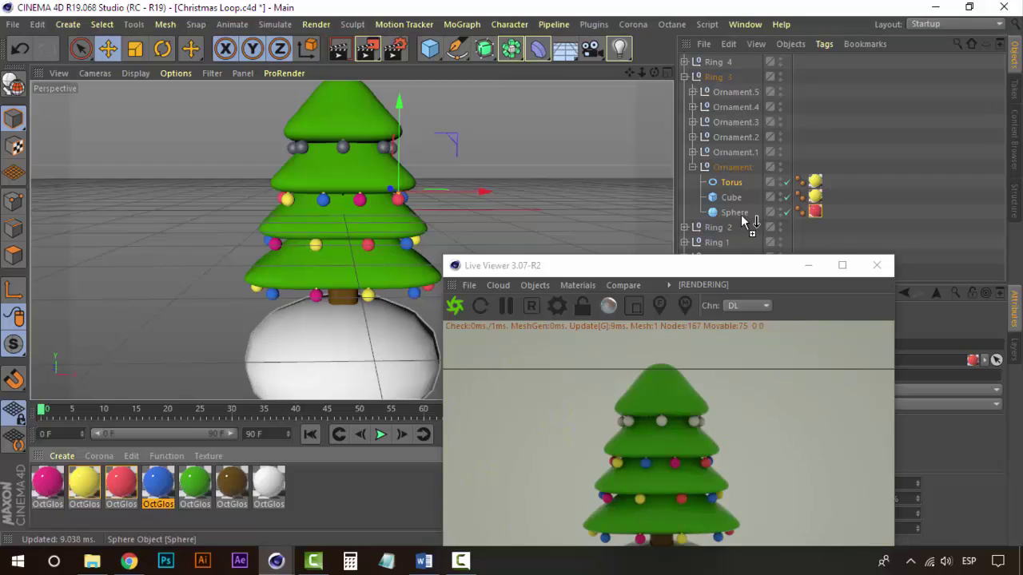
pyautogui.click(692, 168)
pyautogui.click(684, 77)
# - Add the magenta material to the Sphere of Ornament in Ring 2, over its blue material
pyautogui.click(684, 92)
pyautogui.click(727, 181)
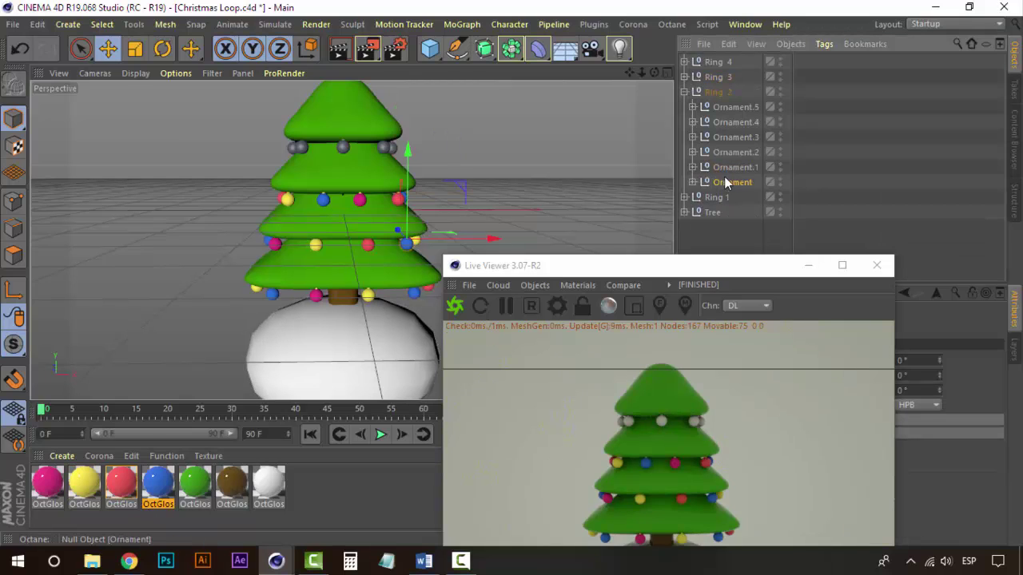
pyautogui.click(726, 167)
pyautogui.click(719, 182)
pyautogui.click(692, 182)
pyautogui.click(733, 227)
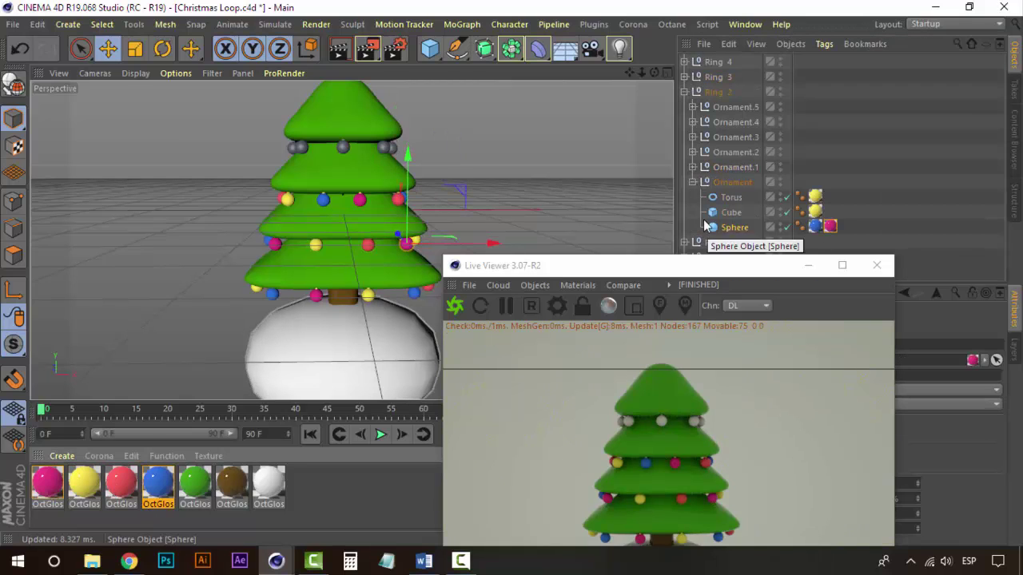
pyautogui.click(684, 92)
# - Change the Sphere of Ornament in Ring 3 to the yellow material
pyautogui.click(684, 77)
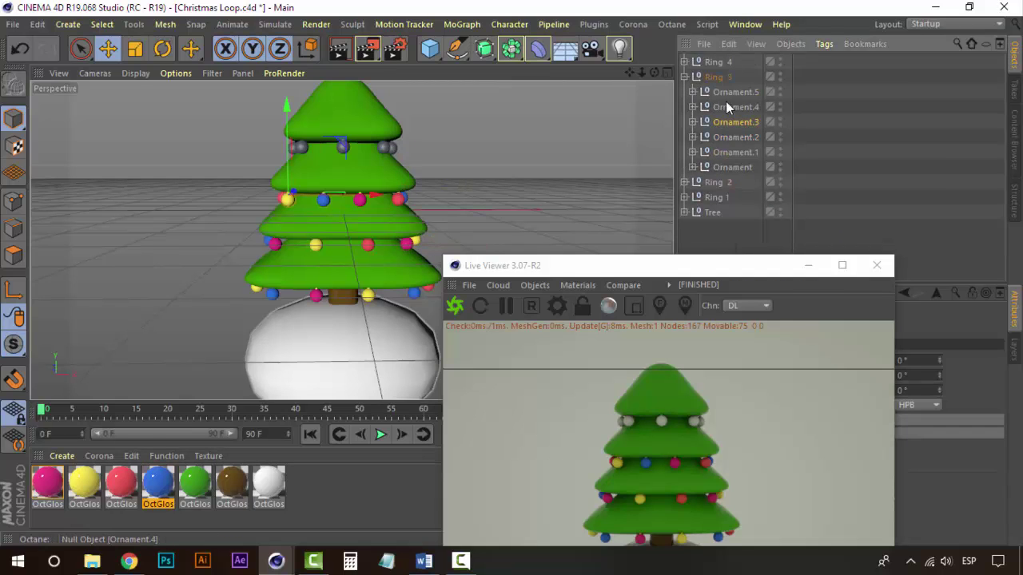
pyautogui.click(732, 167)
pyautogui.click(692, 167)
pyautogui.click(692, 167)
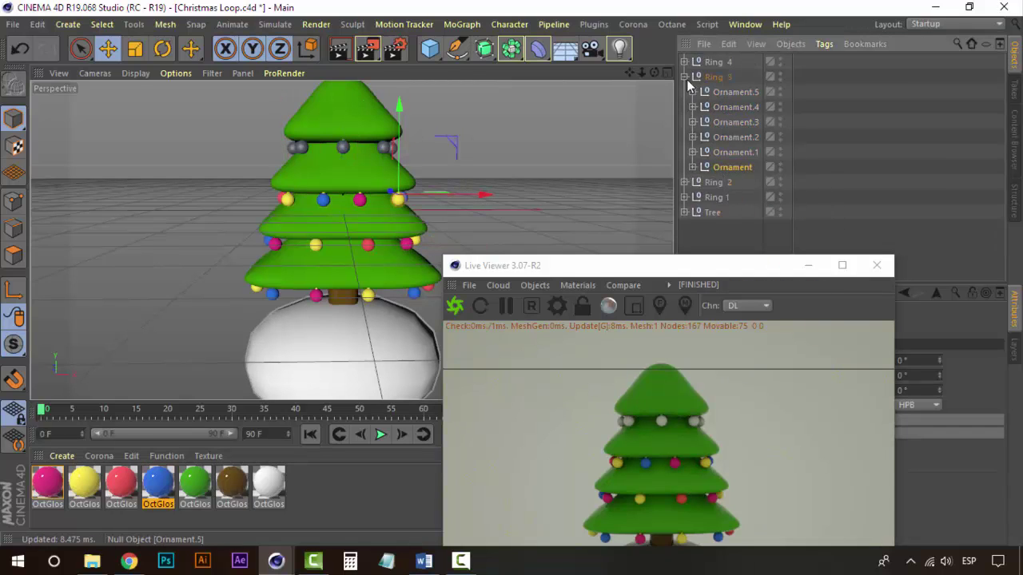
pyautogui.click(684, 77)
# - For Ornament.5 in Ring 4, apply the yellow material to the Torus and Cube and the magenta material to the Sphere
pyautogui.click(684, 61)
pyautogui.click(692, 76)
pyautogui.moveTo(84, 482); pyautogui.dragTo(733, 93)
pyautogui.keyDown('ctrl'); pyautogui.moveTo(815, 92); pyautogui.dragTo(812, 107); pyautogui.keyUp('ctrl')
pyautogui.click(734, 122)
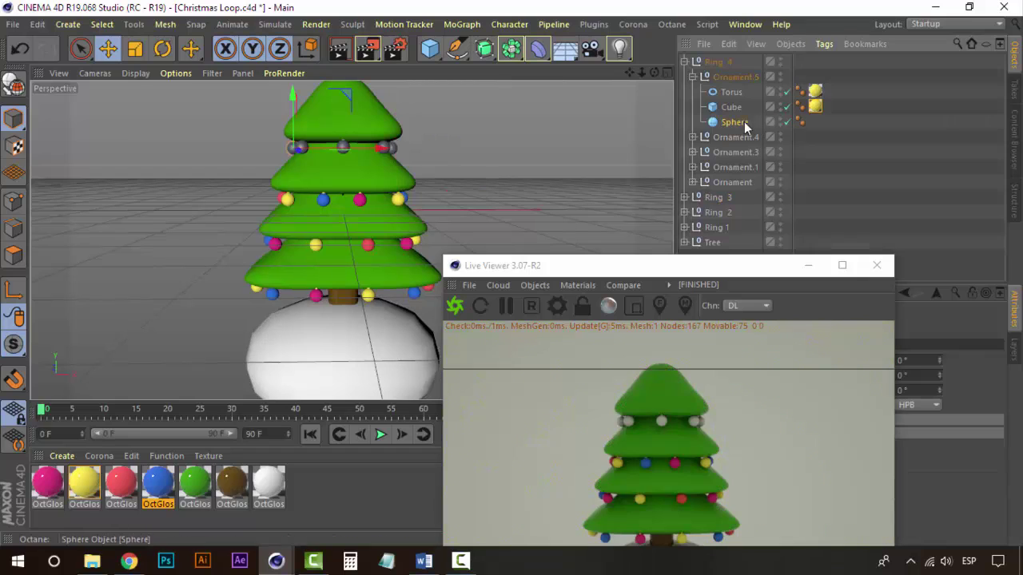
pyautogui.moveTo(46, 489); pyautogui.dragTo(734, 122)
pyautogui.click(692, 77)
# - For Ornament.4 in Ring 4, apply the yellow material to the Torus and Cube and the red material to the Sphere
pyautogui.click(692, 92)
pyautogui.click(731, 107)
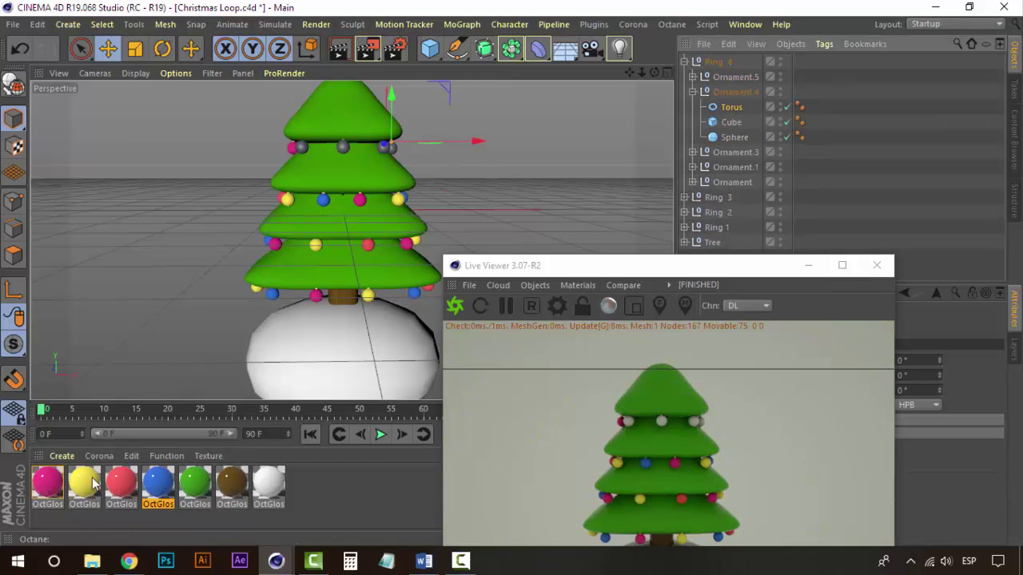
pyautogui.moveTo(84, 483); pyautogui.dragTo(731, 107)
pyautogui.keyDown('ctrl'); pyautogui.moveTo(814, 106); pyautogui.dragTo(813, 123); pyautogui.keyUp('ctrl')
pyautogui.click(734, 137)
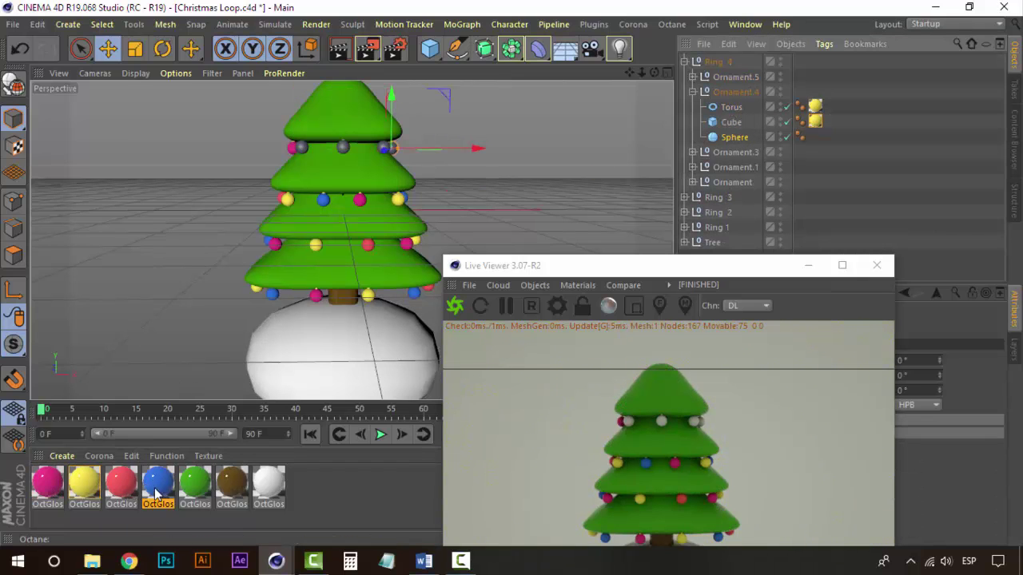
pyautogui.moveTo(122, 483); pyautogui.dragTo(735, 137)
pyautogui.click(692, 91)
# - For Ornament.3 in Ring 4, apply the yellow material to the Torus and Cube and the blue material to the Sphere
pyautogui.click(692, 107)
pyautogui.click(731, 122)
pyautogui.moveTo(84, 483); pyautogui.dragTo(731, 122)
pyautogui.keyDown('ctrl'); pyautogui.moveTo(815, 122); pyautogui.dragTo(814, 136); pyautogui.keyUp('ctrl')
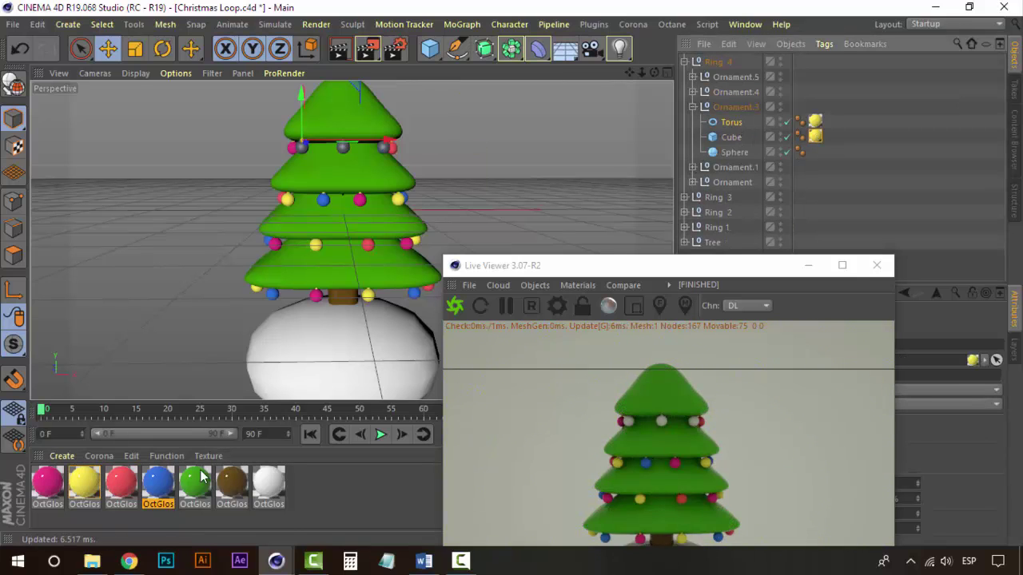
pyautogui.moveTo(158, 483); pyautogui.dragTo(734, 152)
pyautogui.click(692, 108)
# - For Ornament.1 in Ring 4, apply the yellow material to the Torus and Cube and the red material to the Sphere
pyautogui.click(692, 121)
pyautogui.click(731, 136)
pyautogui.moveTo(84, 484); pyautogui.dragTo(731, 137)
pyautogui.keyDown('ctrl'); pyautogui.moveTo(815, 137); pyautogui.dragTo(815, 151); pyautogui.keyUp('ctrl')
pyautogui.click(735, 167)
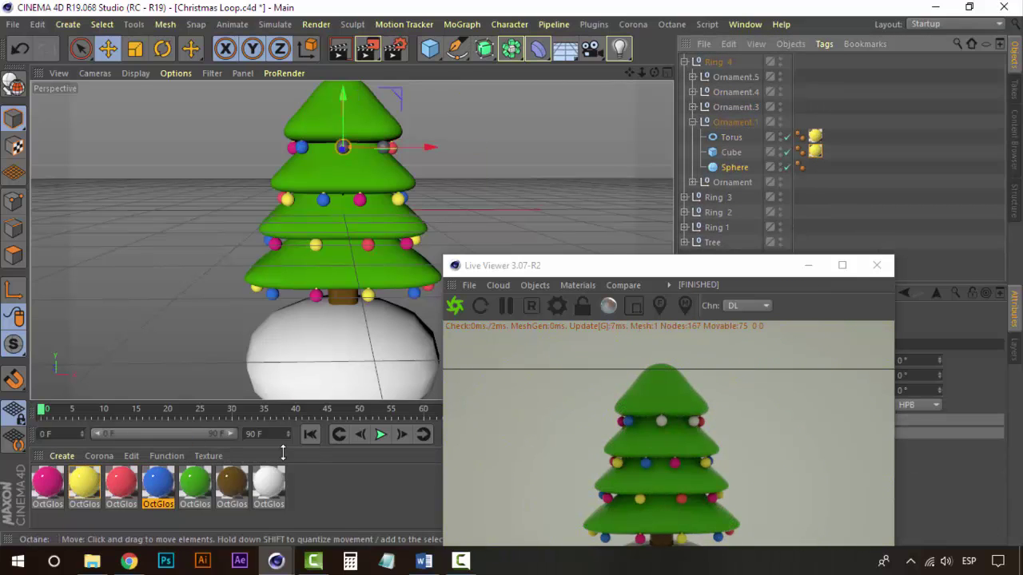
pyautogui.moveTo(121, 483); pyautogui.dragTo(740, 167)
pyautogui.click(692, 122)
# - Apply the yellow material to all parts of Ornament in Ring 4, including the Sphere, and collapse the ring
pyautogui.click(693, 136)
pyautogui.click(731, 152)
pyautogui.moveTo(84, 483); pyautogui.dragTo(745, 157)
pyautogui.click(692, 137)
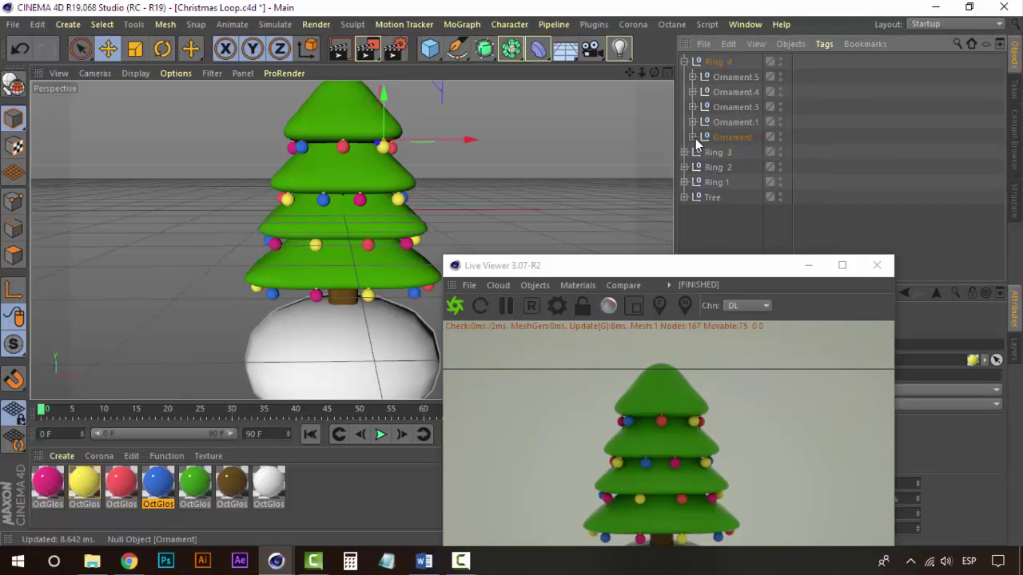
pyautogui.click(684, 63)
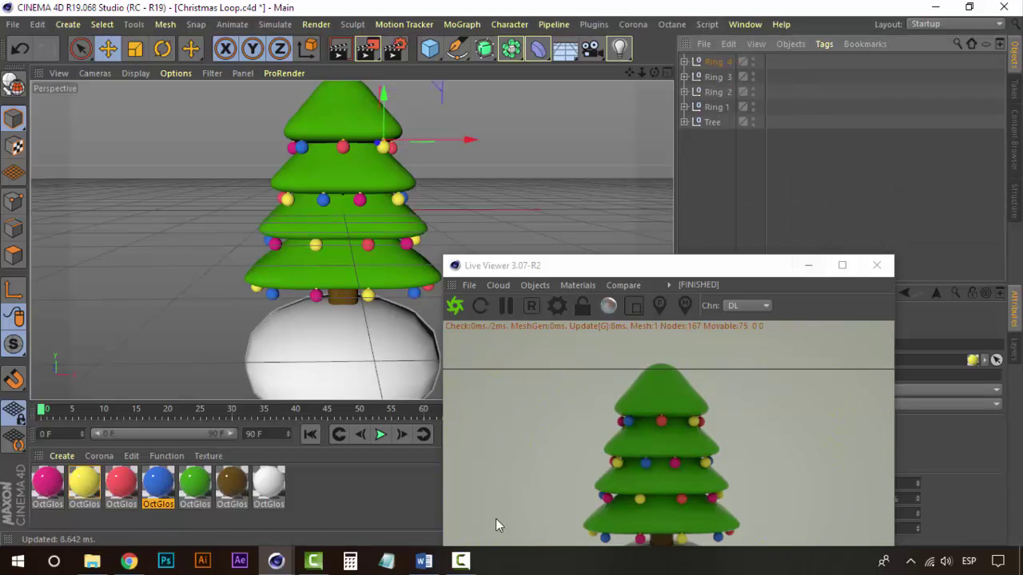
# - Reposition the Live Viewer and add an Octane Daylight to the scene
pyautogui.click(634, 311)
pyautogui.moveTo(623, 263); pyautogui.dragTo(629, 213)
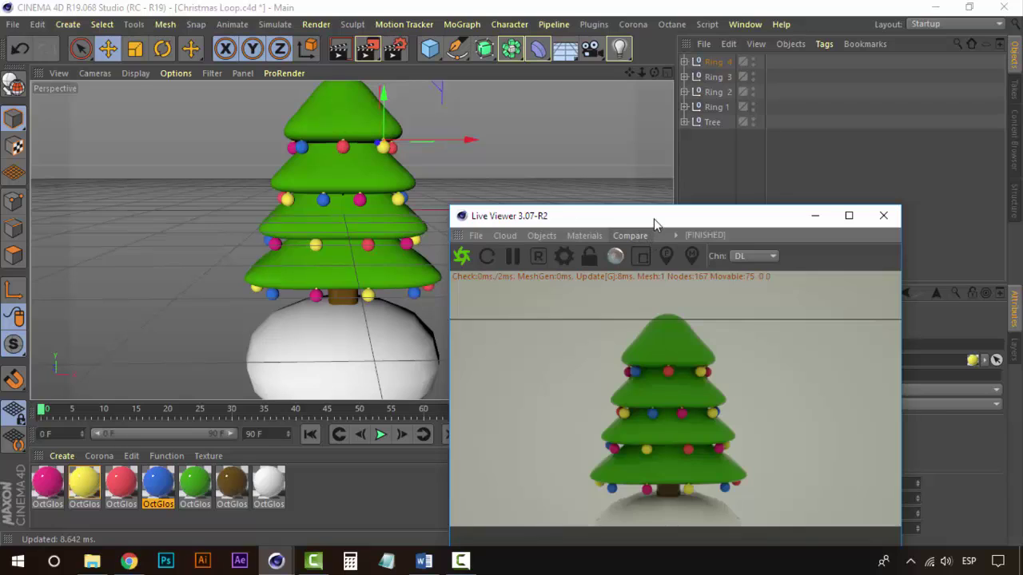
pyautogui.moveTo(653, 223); pyautogui.dragTo(692, 215)
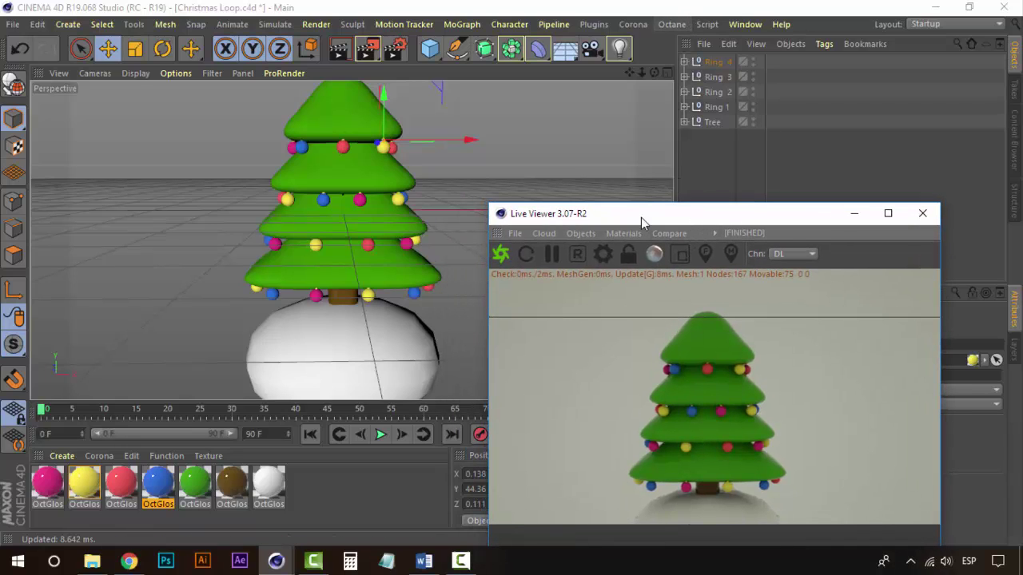
pyautogui.click(588, 233)
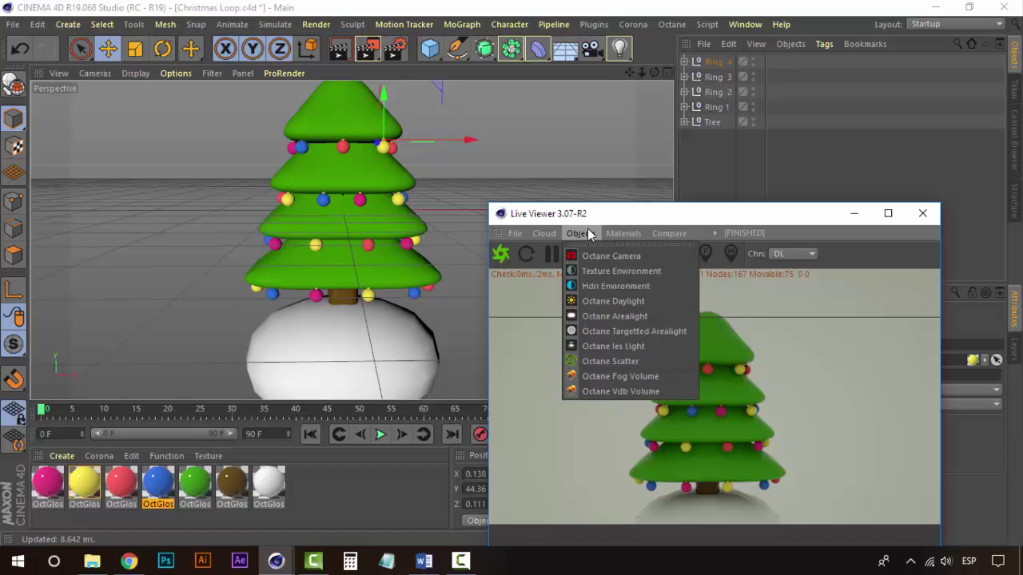
pyautogui.click(634, 302)
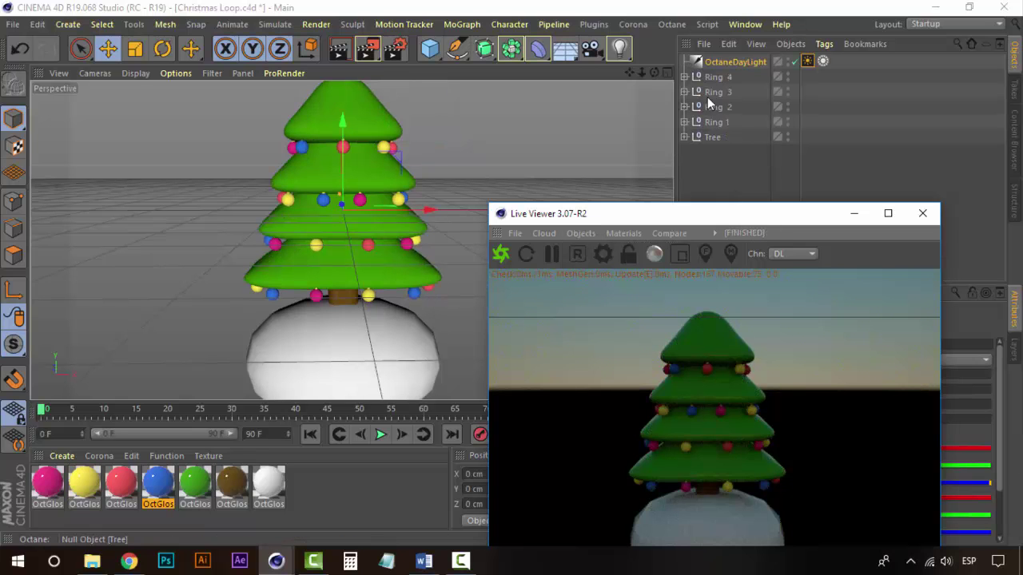
# - Move the Live Viewer clear of the object attributes and raise the daylight's Power to about 5.92
pyautogui.moveTo(715, 221); pyautogui.dragTo(446, 151)
pyautogui.click(732, 62)
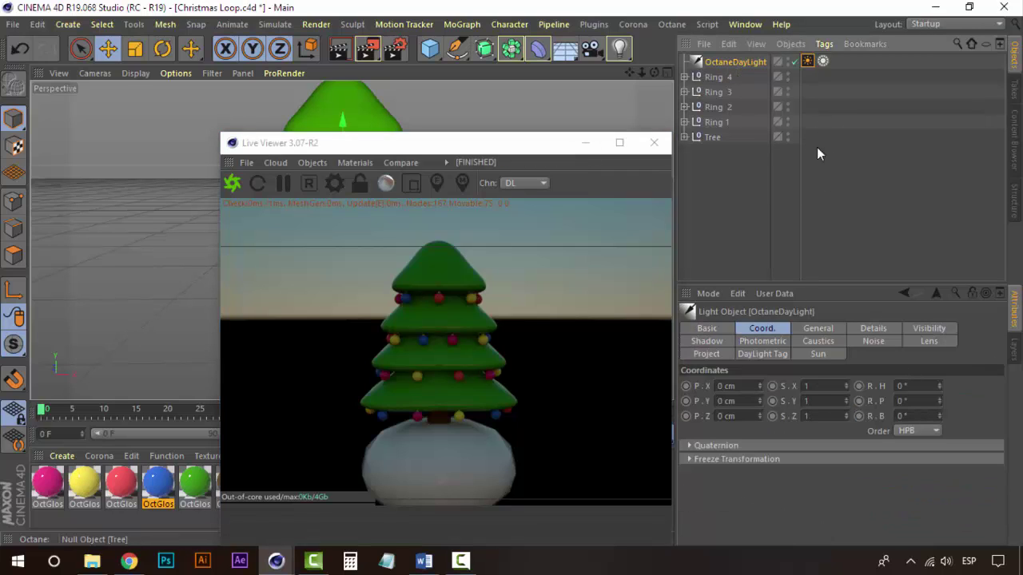
pyautogui.click(821, 356)
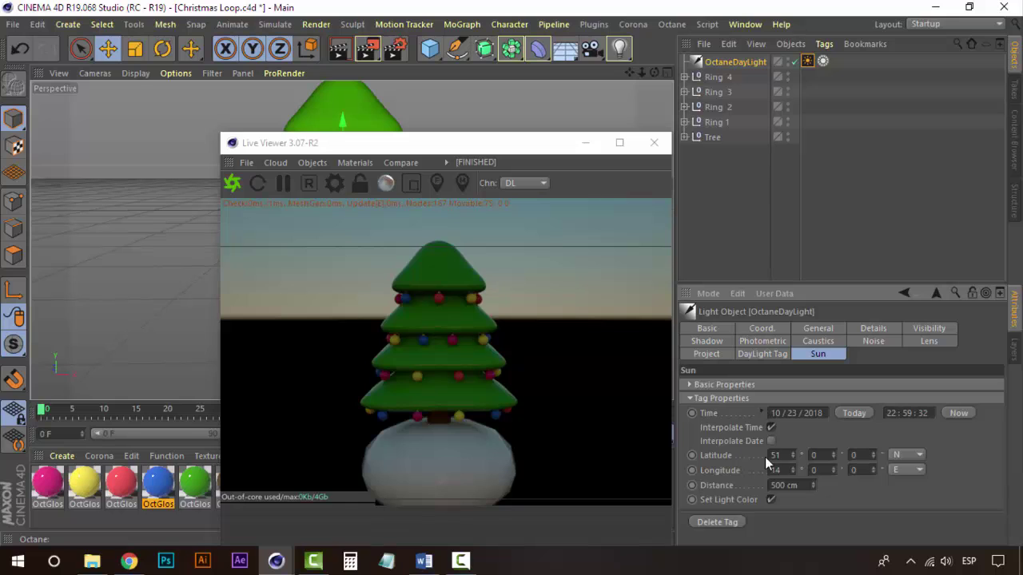
pyautogui.click(764, 354)
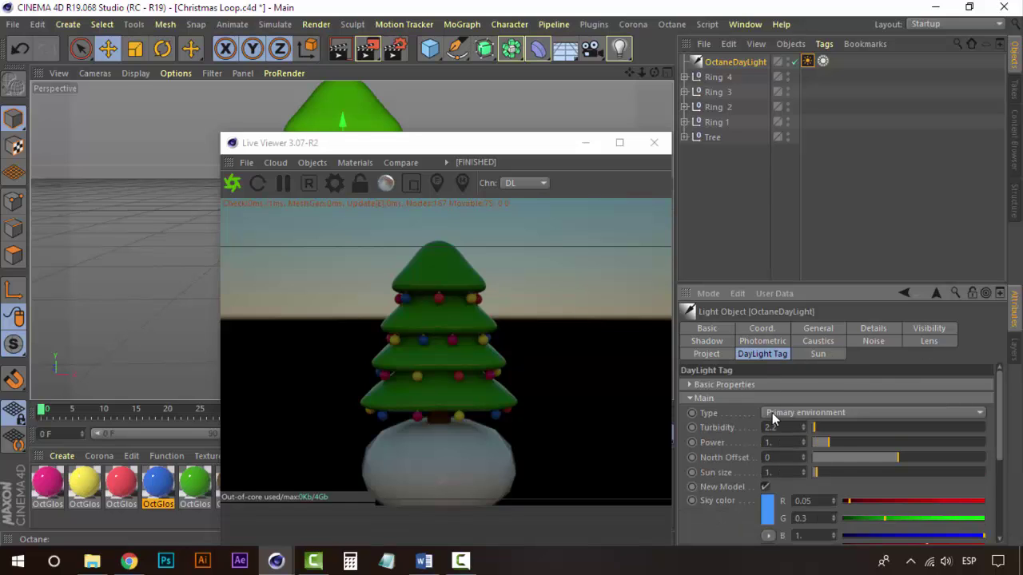
pyautogui.moveTo(833, 445); pyautogui.dragTo(915, 442)
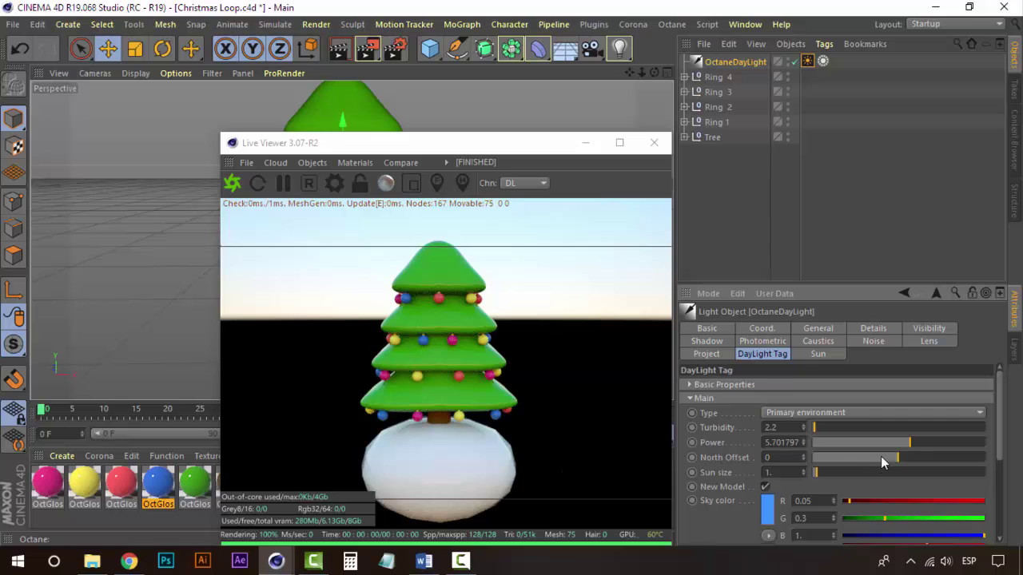
pyautogui.moveTo(913, 443); pyautogui.dragTo(916, 443)
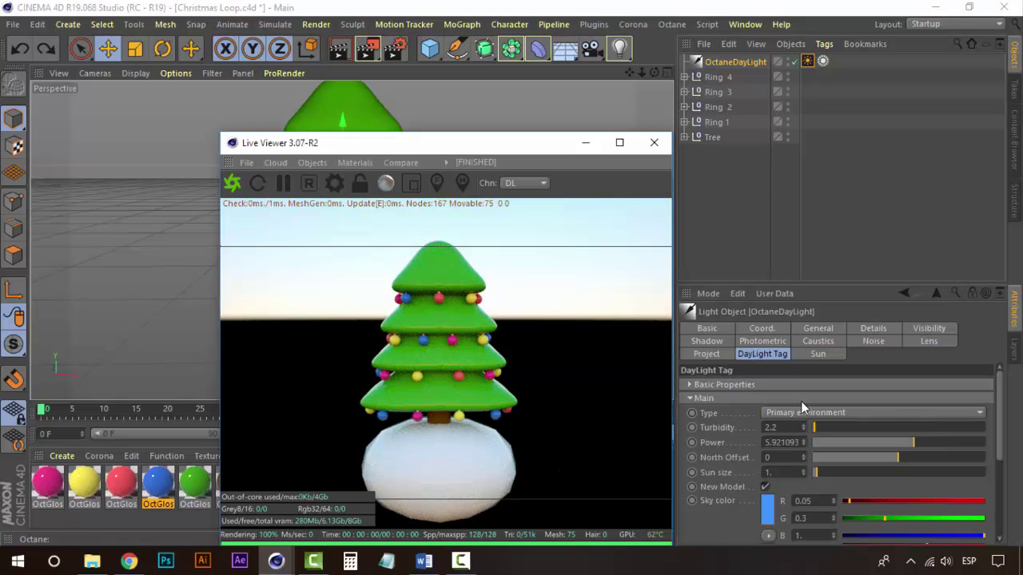
# - Set the daylight's ground color to a light turquoise with hue 178°, saturation 40% and value 87%
pyautogui.moveTo(1000, 401); pyautogui.dragTo(996, 489)
pyautogui.click(696, 478)
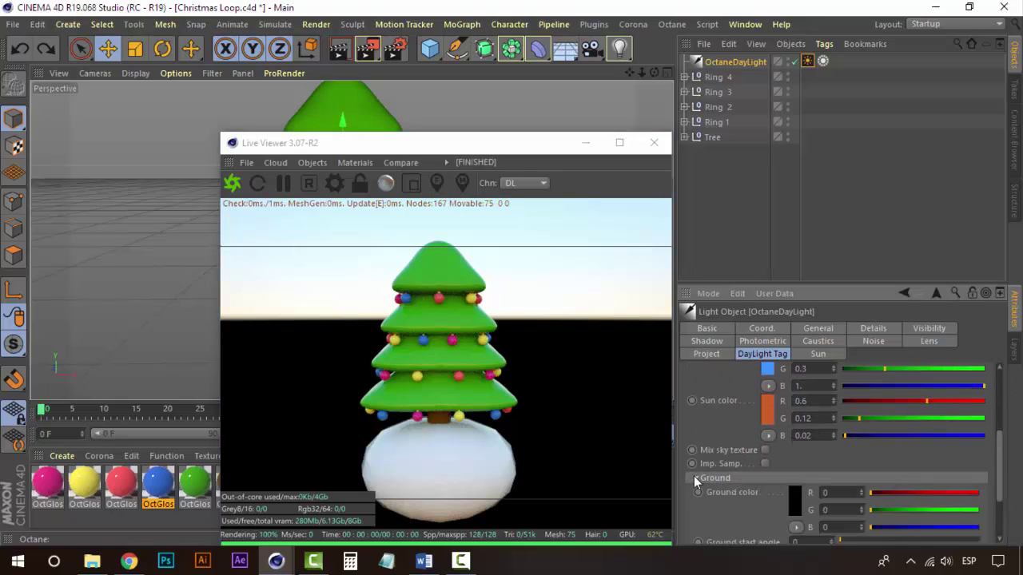
pyautogui.click(794, 502)
pyautogui.moveTo(848, 497); pyautogui.dragTo(887, 509)
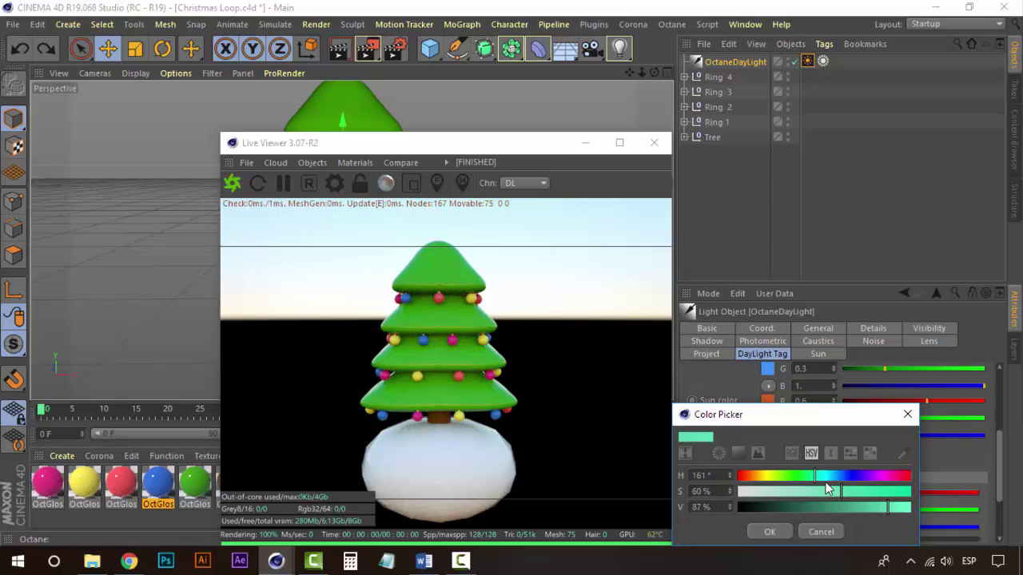
pyautogui.moveTo(828, 479); pyautogui.dragTo(821, 479)
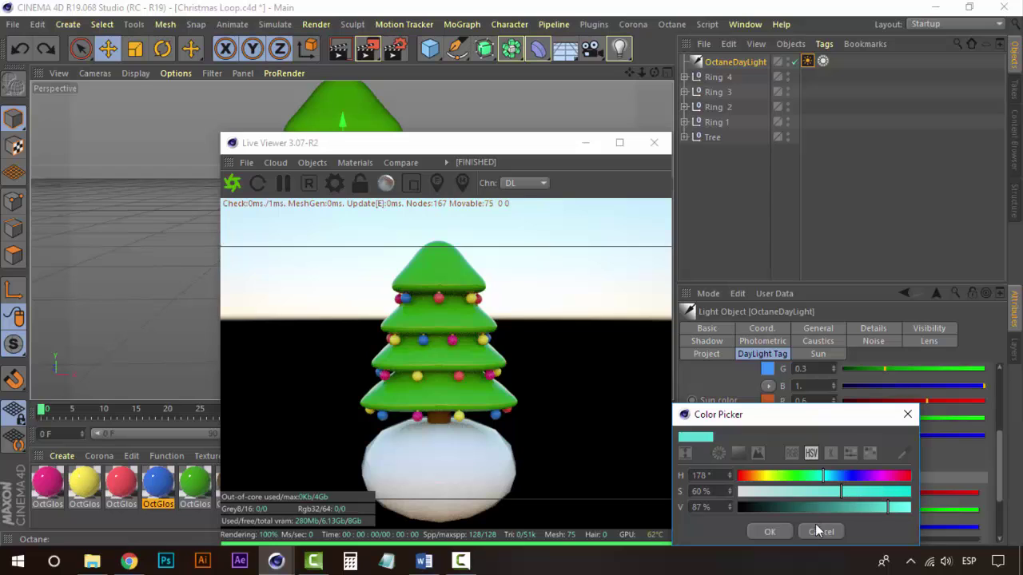
pyautogui.moveTo(828, 491); pyautogui.dragTo(816, 491)
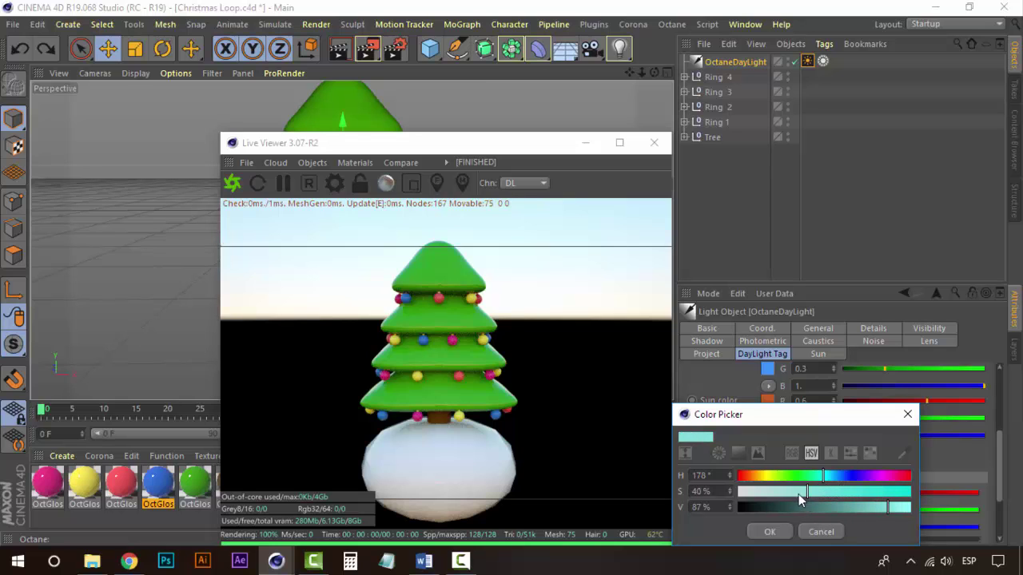
pyautogui.click(779, 533)
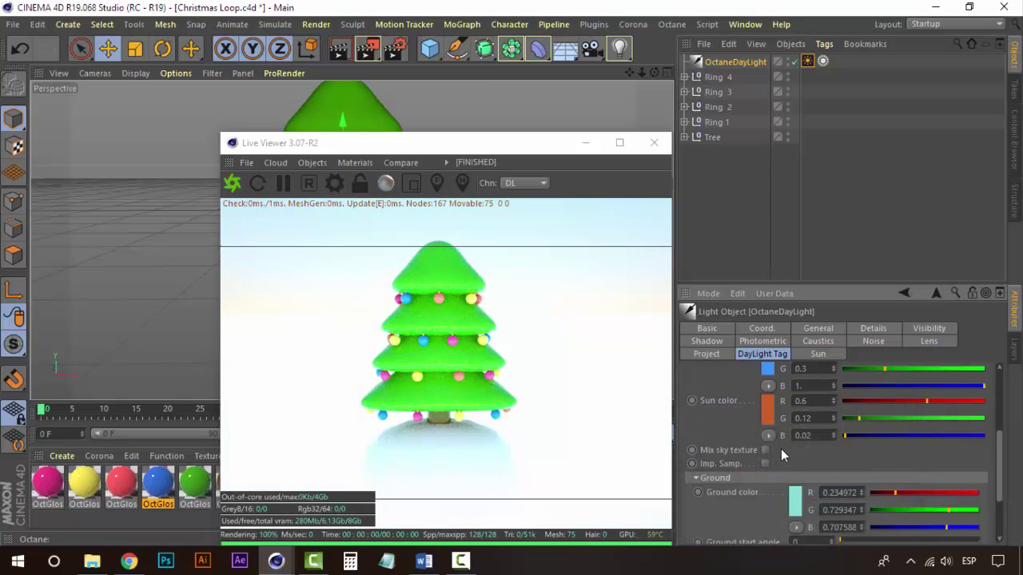
# - Change the daylight's ground color to blue with hue 205° and saturation 77%
pyautogui.click(797, 502)
pyautogui.moveTo(813, 478)
pyautogui.mouseDown()
pyautogui.moveTo(846, 478)
pyautogui.moveTo(872, 495)
pyautogui.mouseUp()
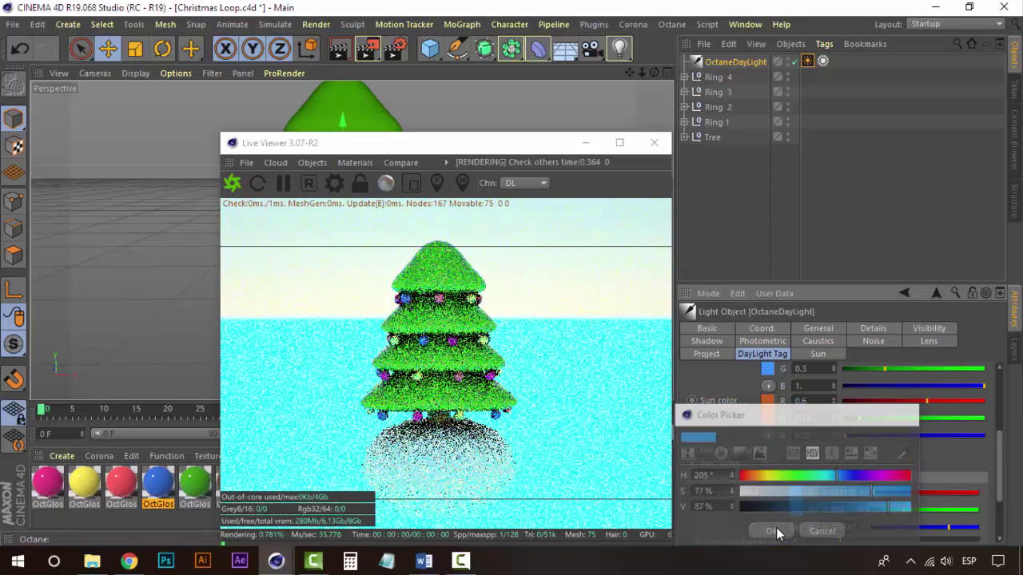
pyautogui.click(774, 531)
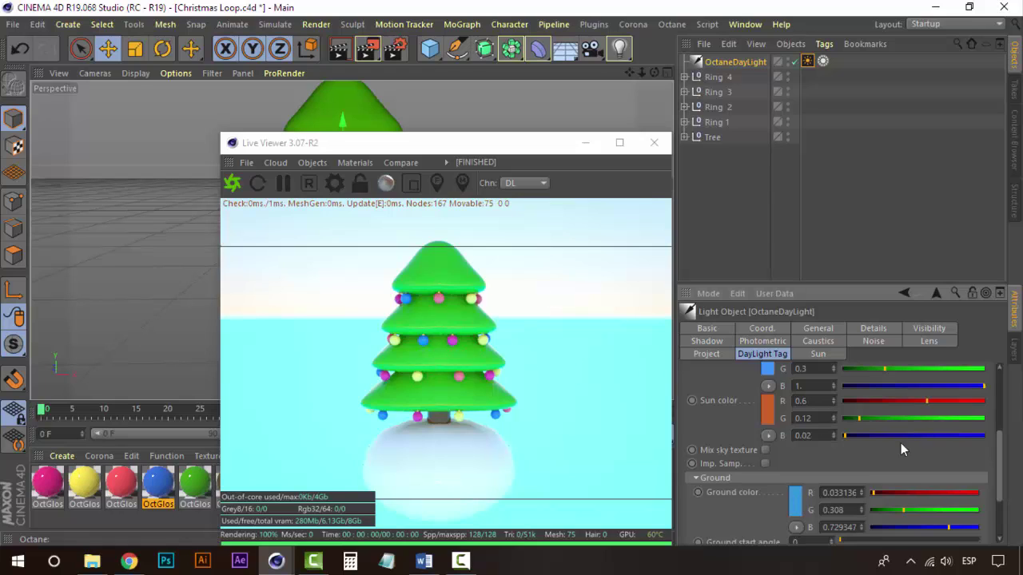
# - Lower the daylight's Power to about 4.78
pyautogui.scroll(3, 835, 448)
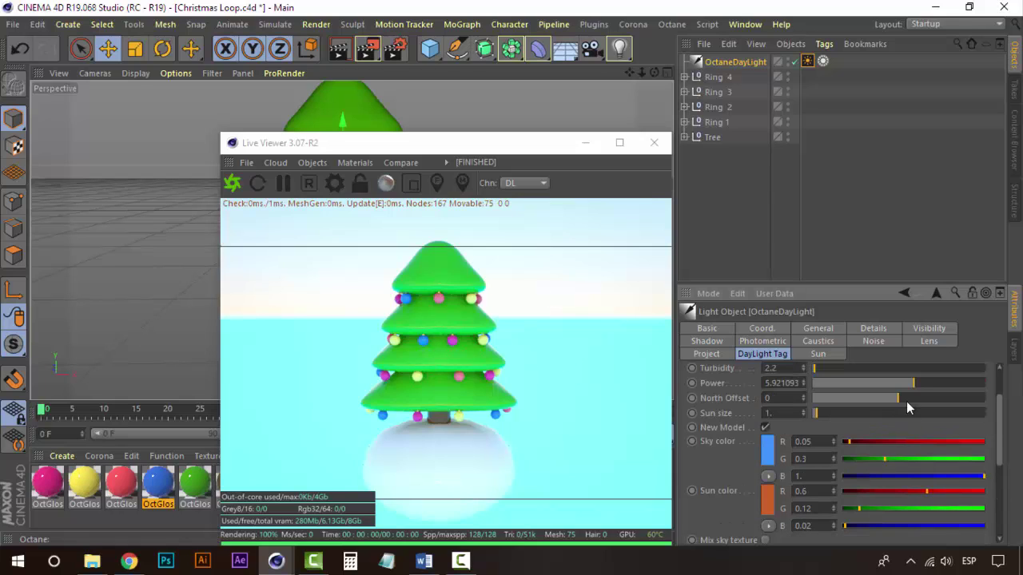
pyautogui.moveTo(909, 389); pyautogui.dragTo(894, 391)
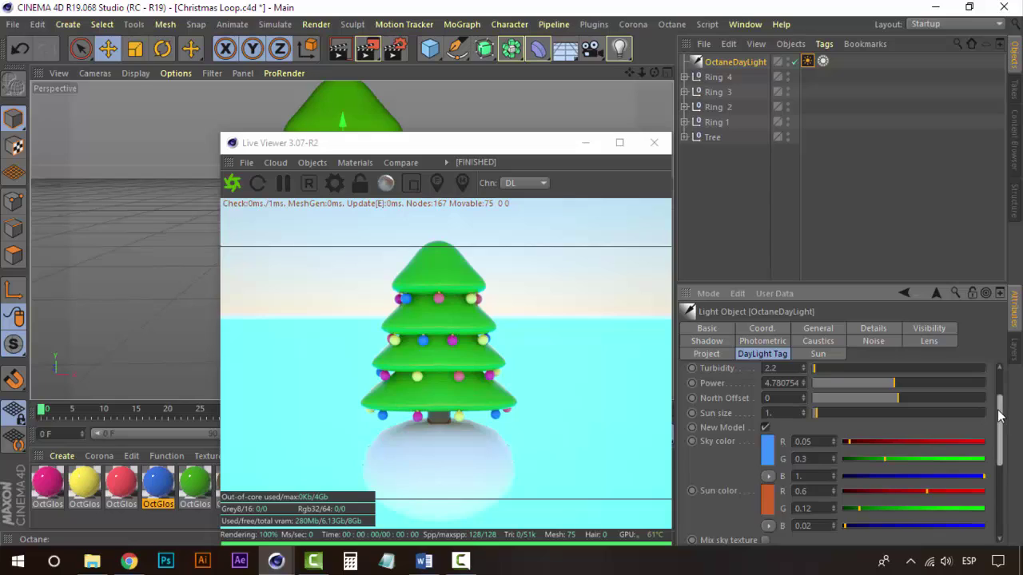
pyautogui.scroll(3, 999, 379)
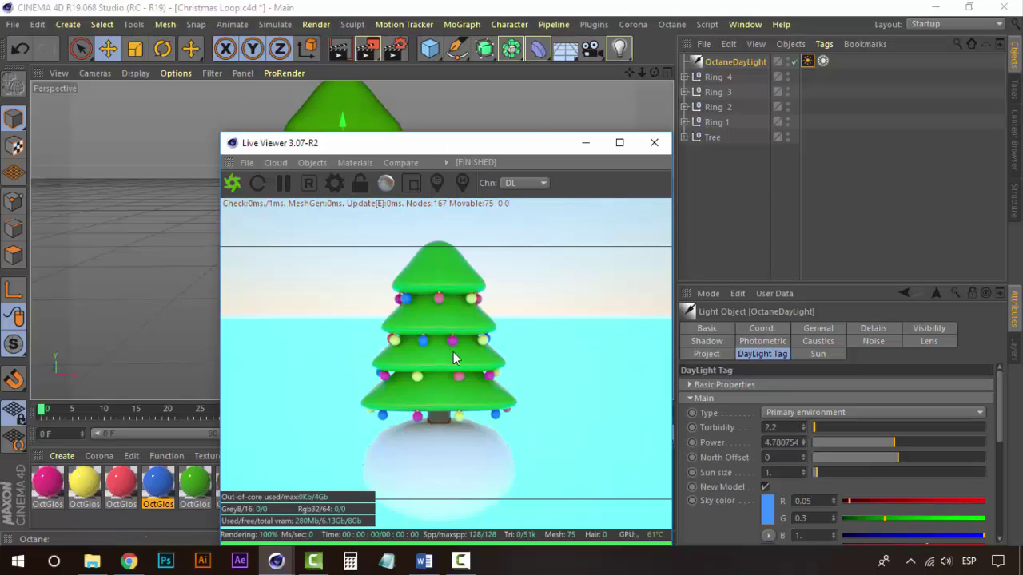
# - Try an Octane Arealight in the scene and delete it again
pyautogui.click(355, 162)
pyautogui.moveTo(330, 164)
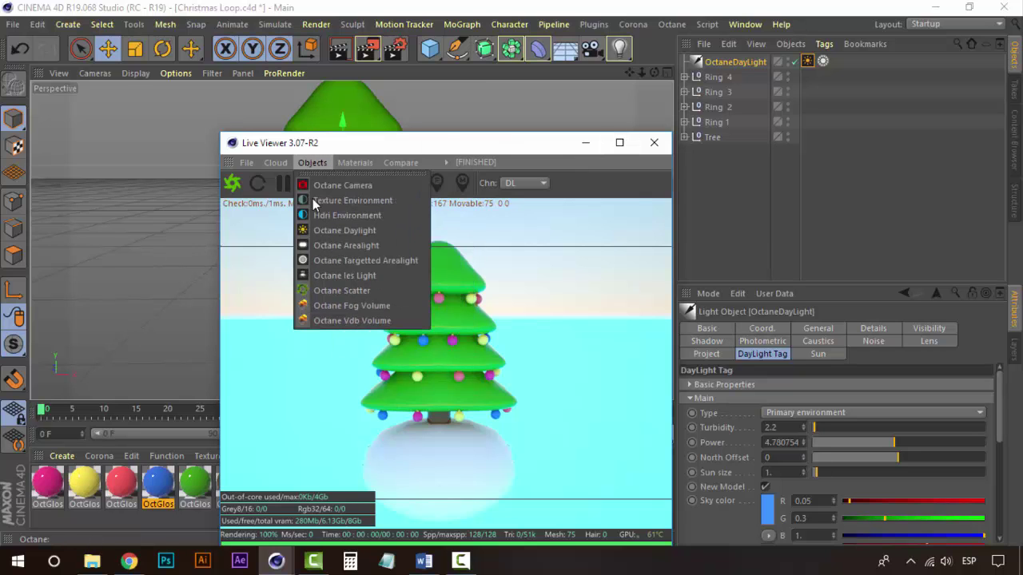
pyautogui.click(338, 246)
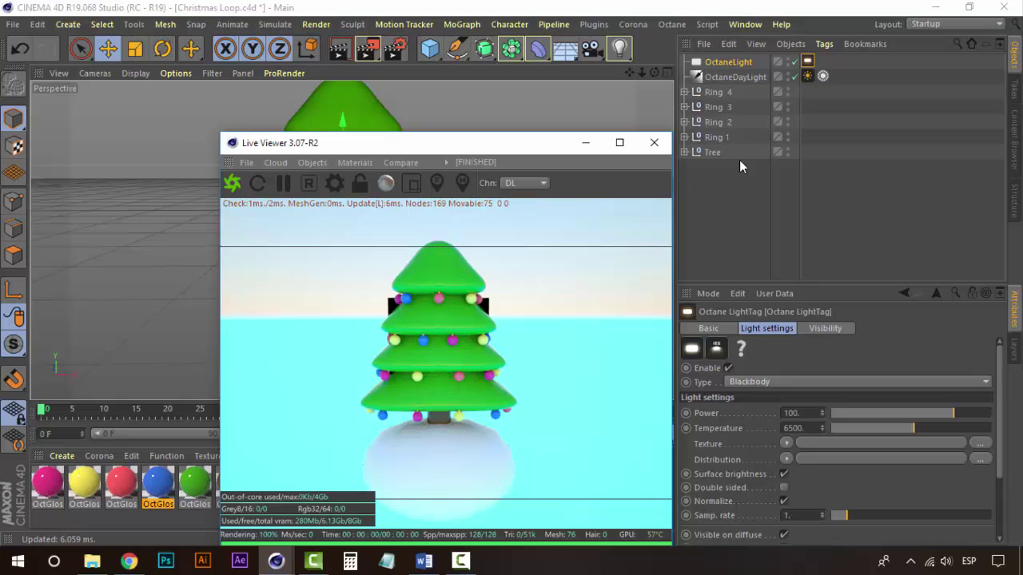
pyautogui.click(729, 62)
pyautogui.press('Delete')
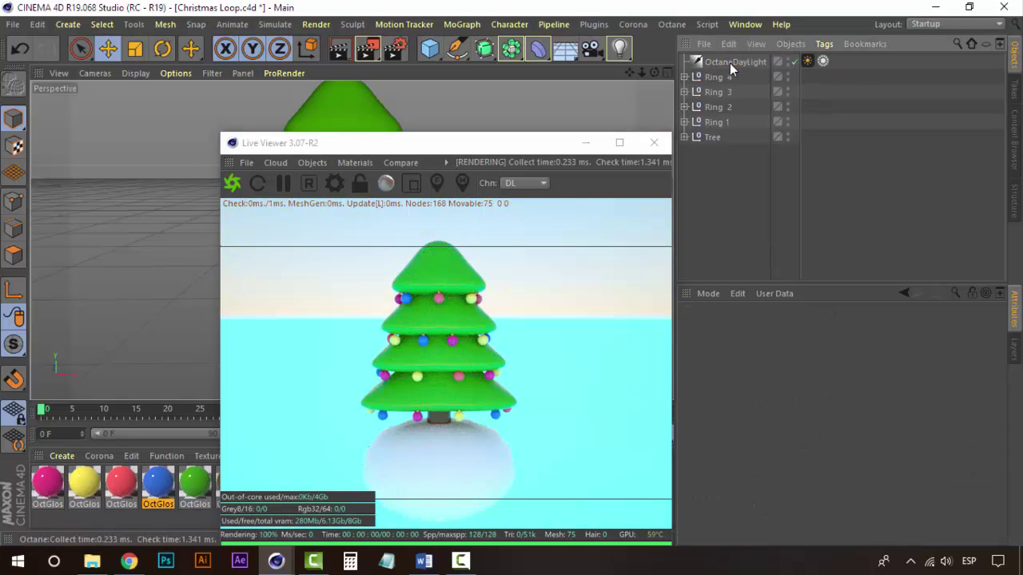
# - Select OctaneDayLight and reduce its Power to about 4.04
pyautogui.click(729, 63)
pyautogui.click(728, 225)
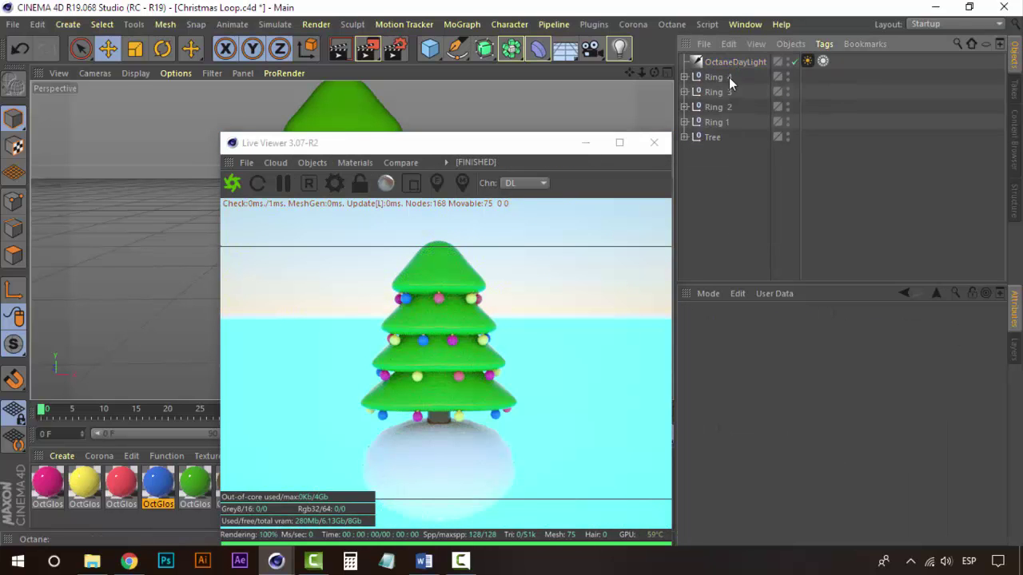
pyautogui.click(725, 61)
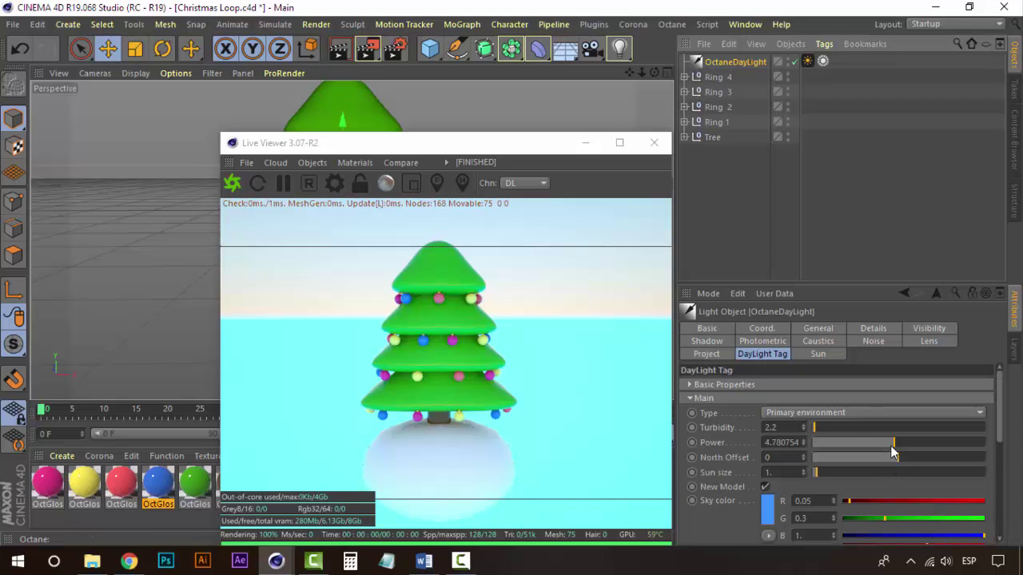
pyautogui.moveTo(893, 452)
pyautogui.mouseDown()
pyautogui.moveTo(870, 449)
pyautogui.moveTo(883, 448)
pyautogui.mouseUp()
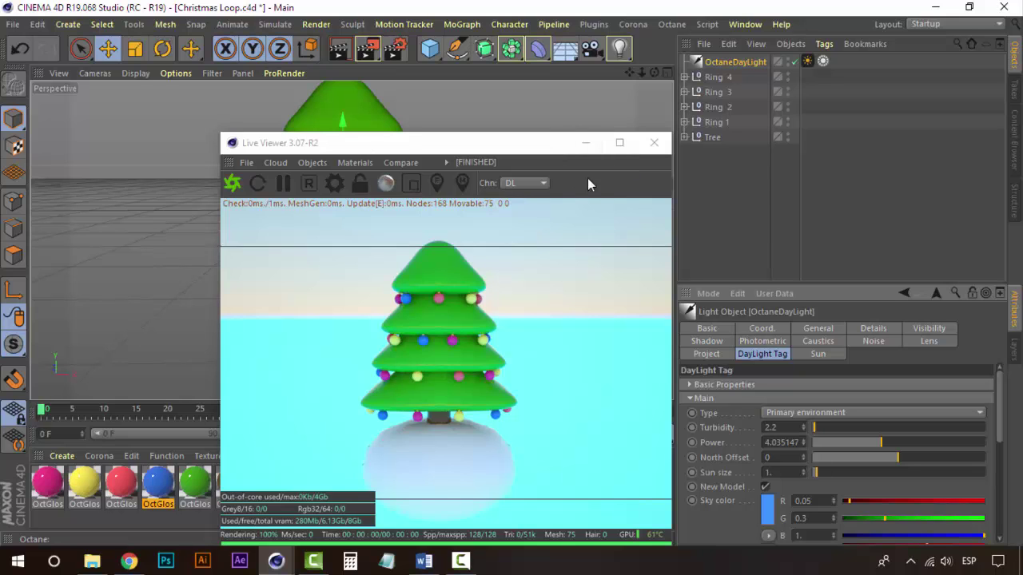
# - Minimize the Live Viewer and clear the object selection
pyautogui.click(586, 142)
pyautogui.click(732, 185)
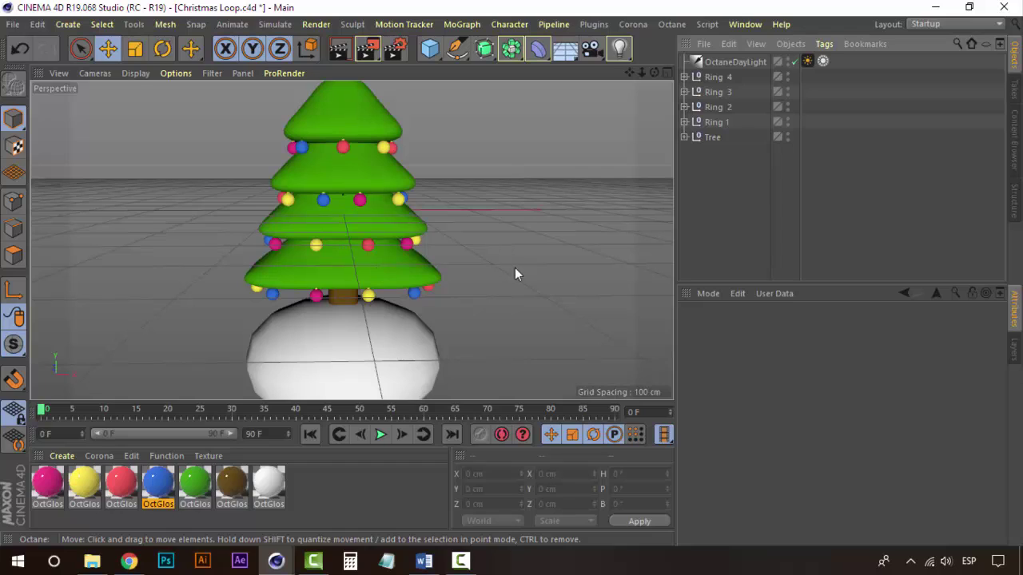
pyautogui.click(755, 200)
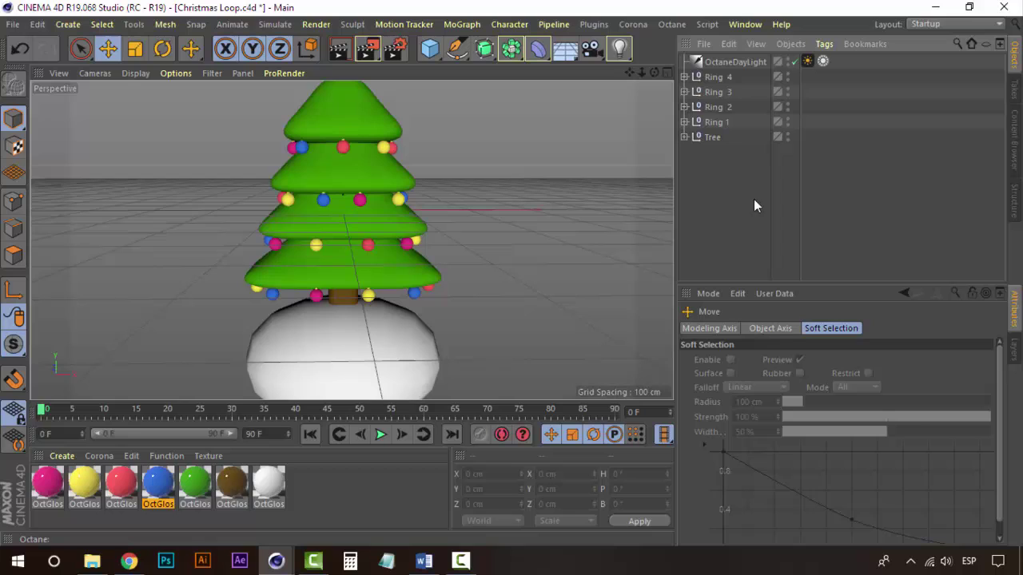
# - Duplicate Ornament.5 from the Ring 4 group as a separate object at the top level of the hierarchy
pyautogui.click(685, 77)
pyautogui.click(729, 93)
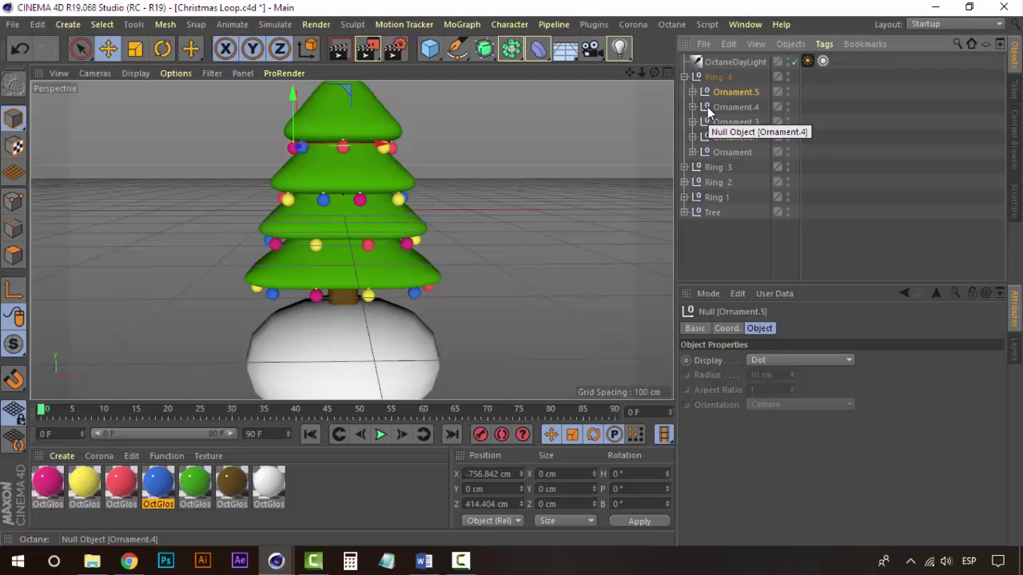
pyautogui.hotkey('ctrl', 'c')
pyautogui.hotkey('ctrl', 'v')
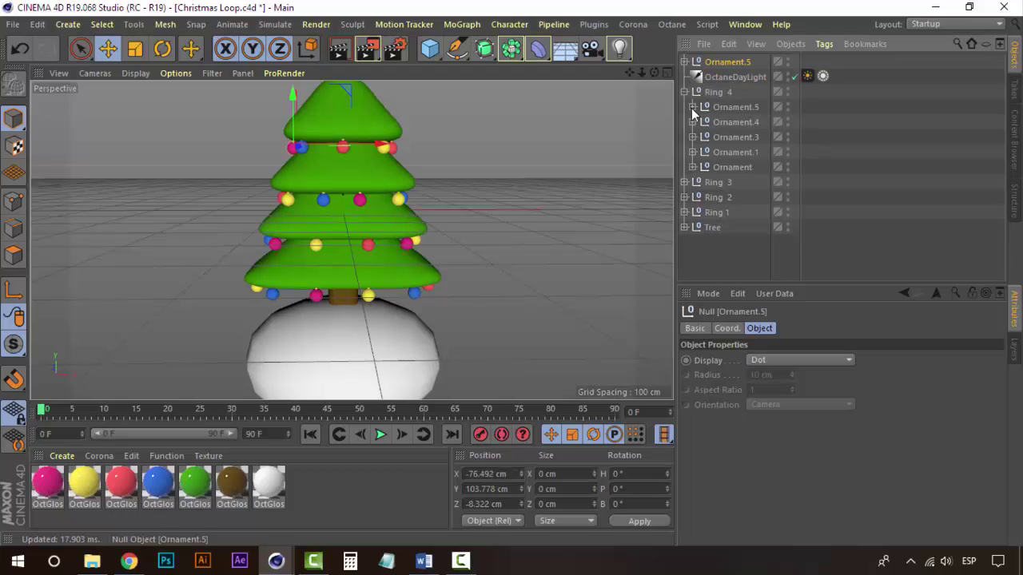
pyautogui.click(684, 92)
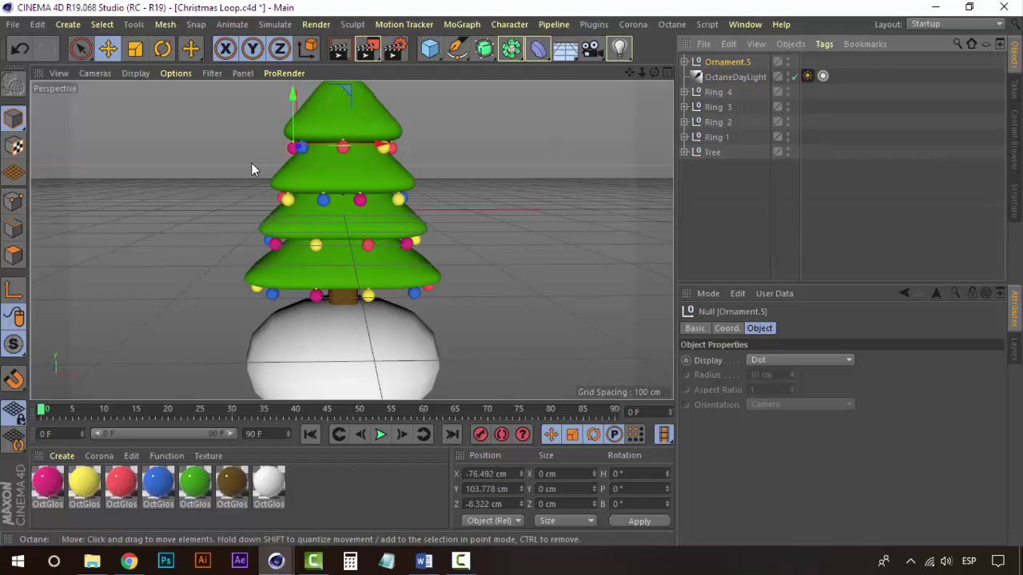
# - Move the copied ornament to the tree's center in the Top view, at about X 1.3 cm and Z 1.6 cm
pyautogui.click(668, 73)
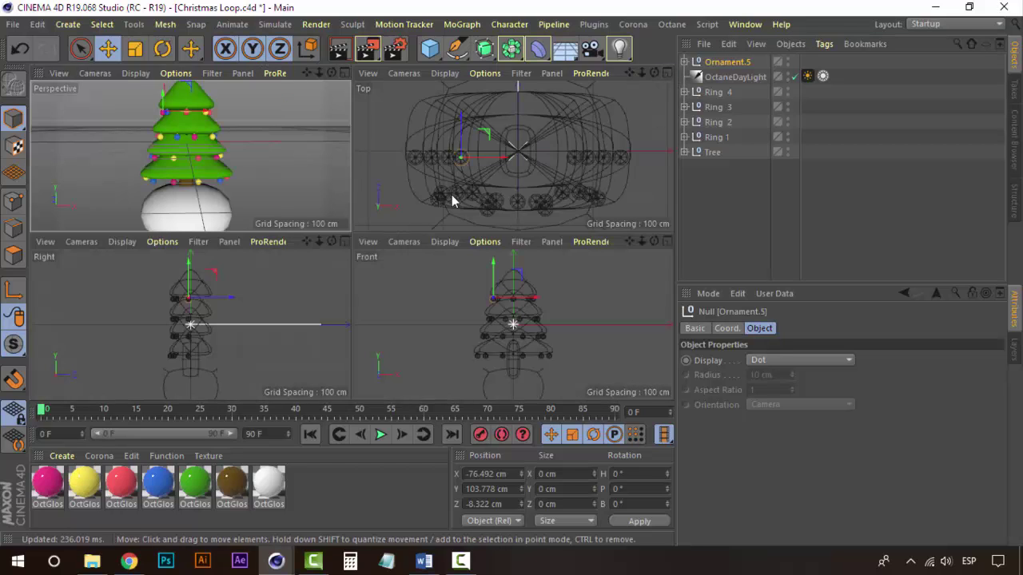
pyautogui.click(660, 73)
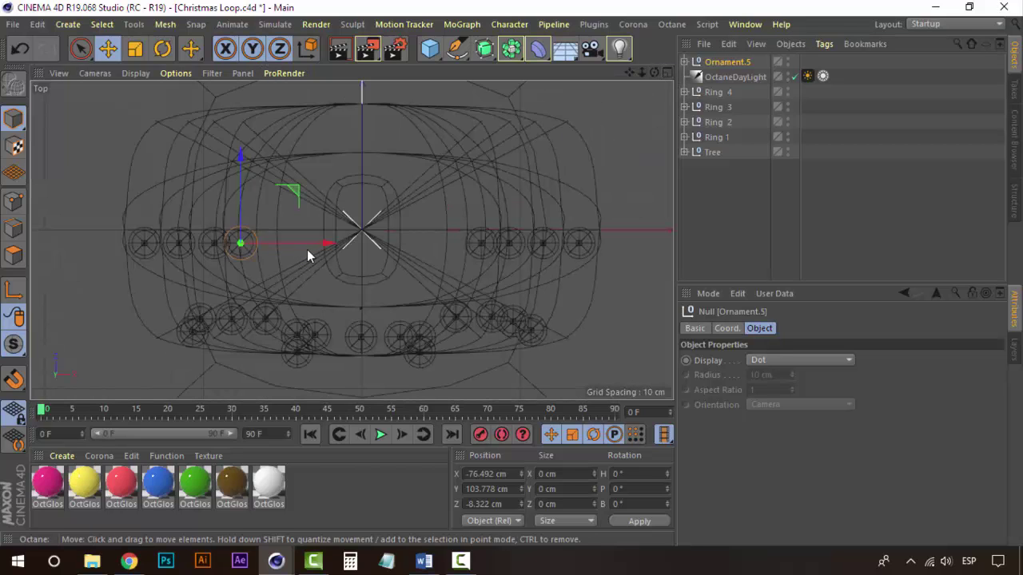
pyautogui.moveTo(309, 251); pyautogui.dragTo(432, 227)
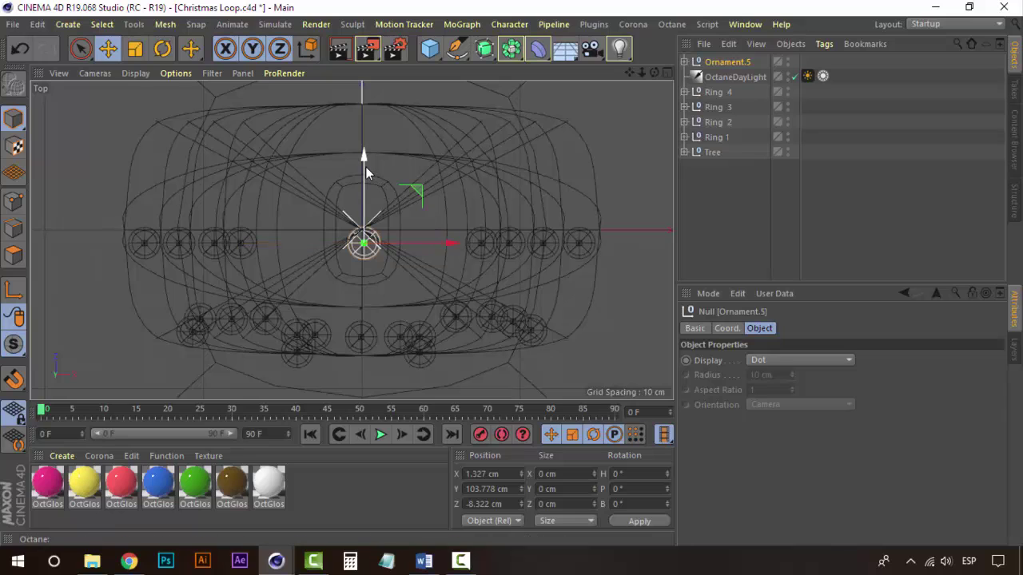
pyautogui.moveTo(365, 166); pyautogui.dragTo(364, 150)
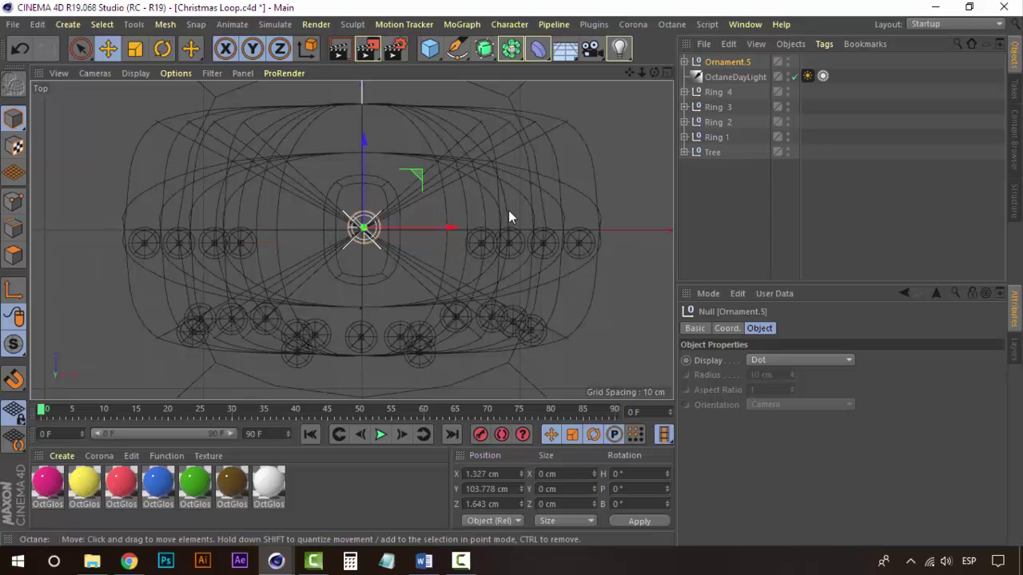
pyautogui.click(667, 72)
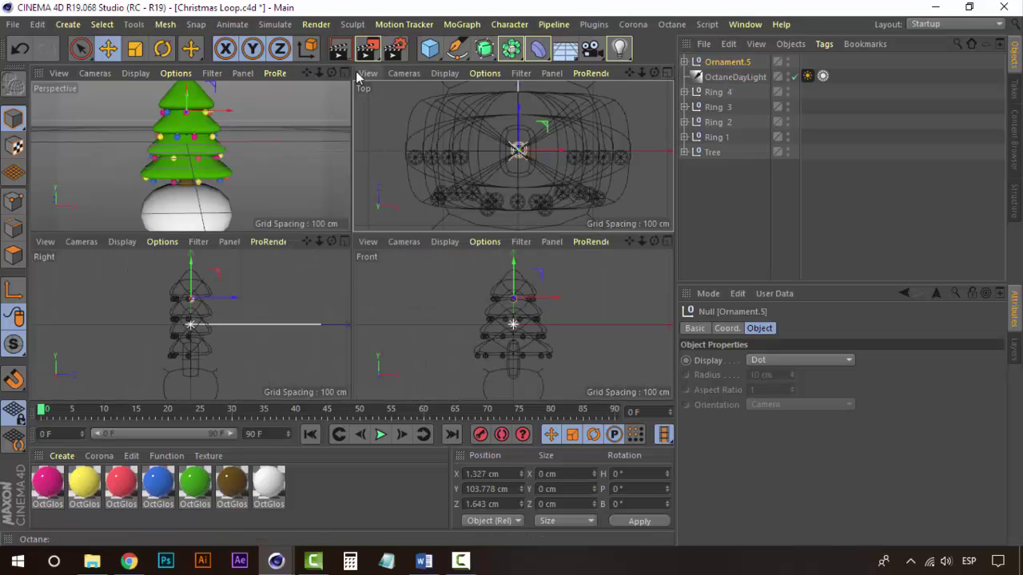
pyautogui.click(343, 72)
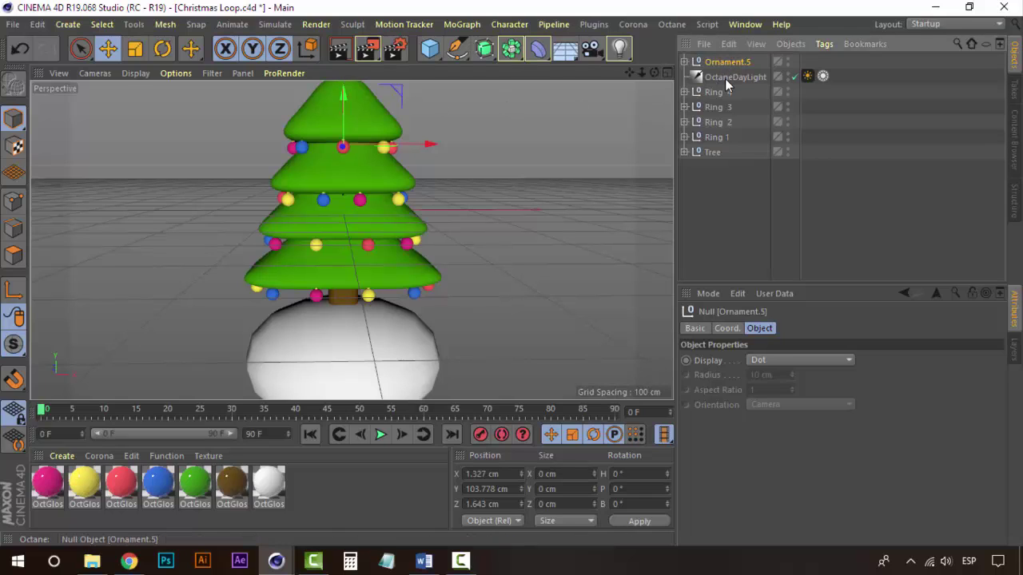
# - Set the copied ornament's scale to 3 on the X, Y and Z axes
pyautogui.click(727, 329)
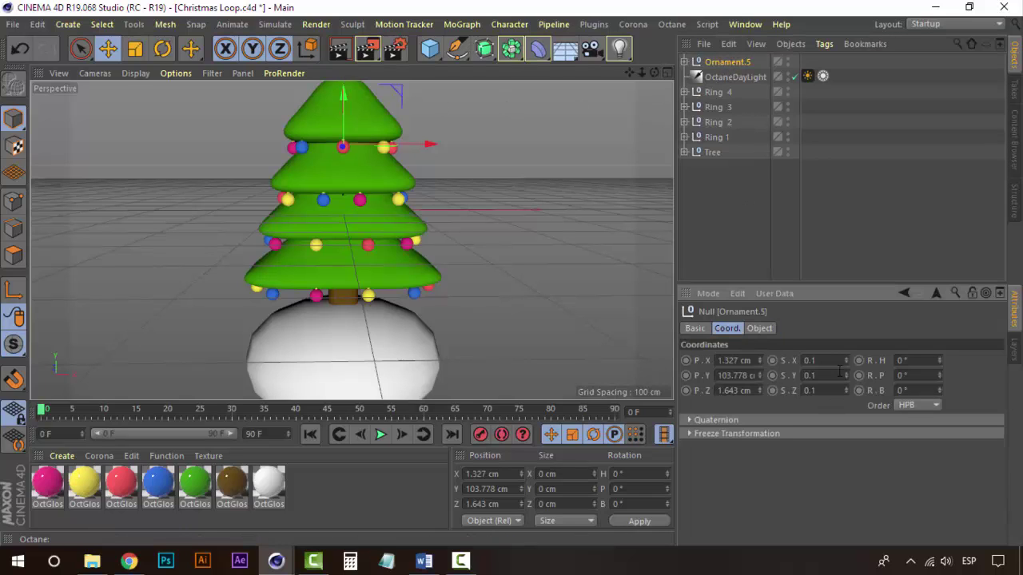
pyautogui.moveTo(814, 361); pyautogui.dragTo(754, 375)
pyautogui.write('3')
pyautogui.moveTo(821, 390); pyautogui.dragTo(784, 390)
pyautogui.write('3')
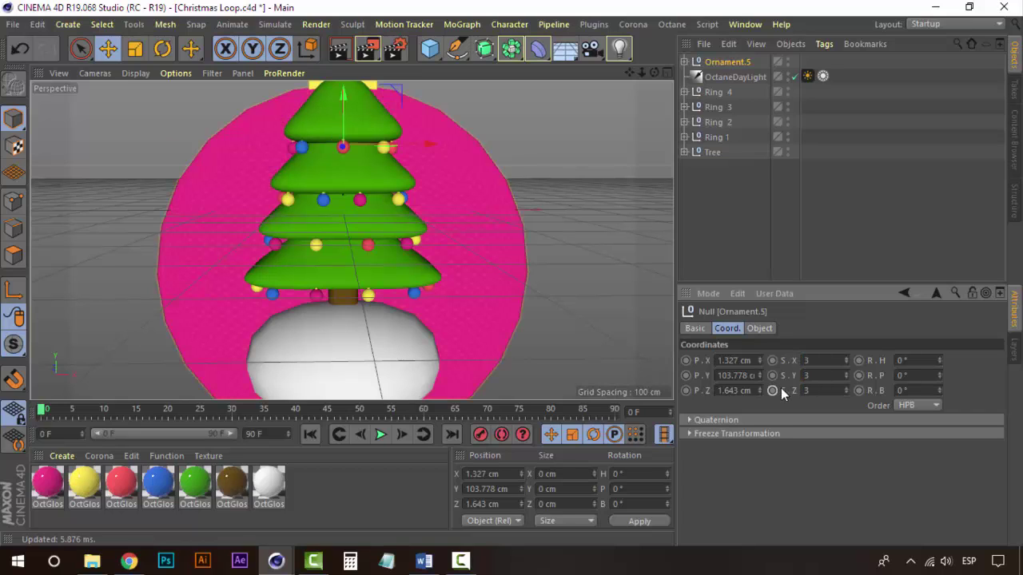
pyautogui.press('Return')
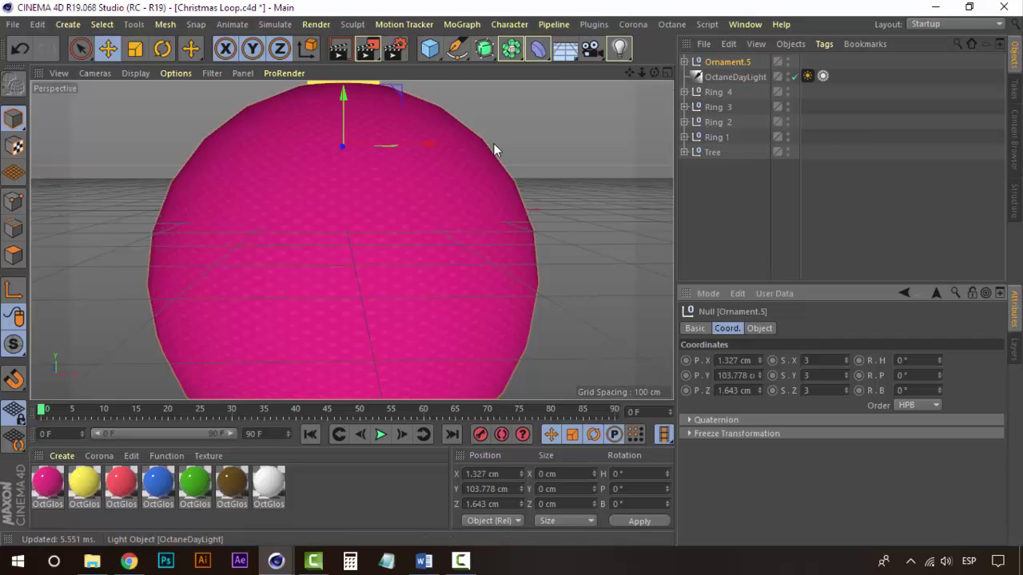
pyautogui.scroll(-5, 275, 219)
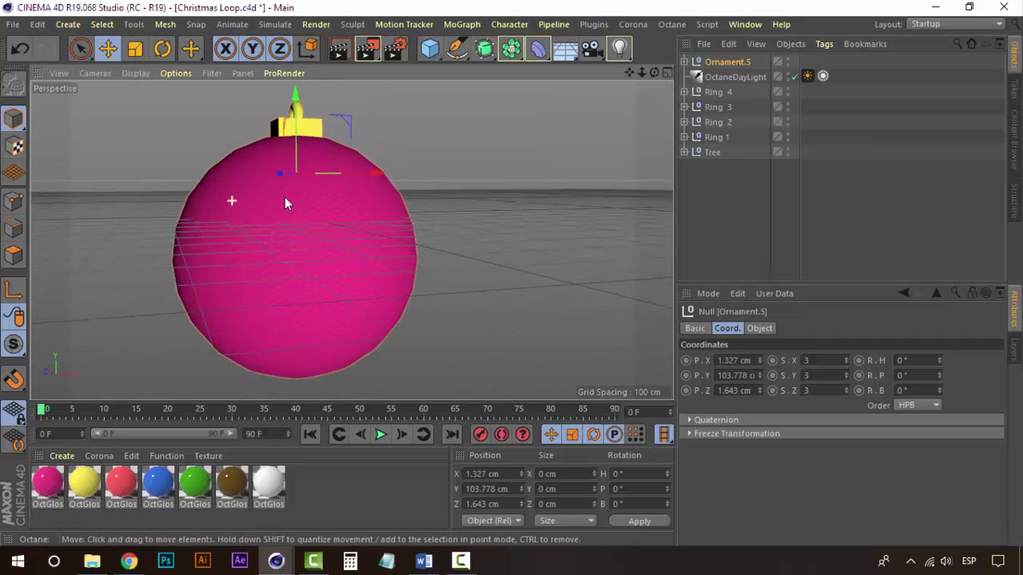
pyautogui.keyDown('alt'); pyautogui.moveTo(285, 197); pyautogui.dragTo(236, 201); pyautogui.keyUp('alt')
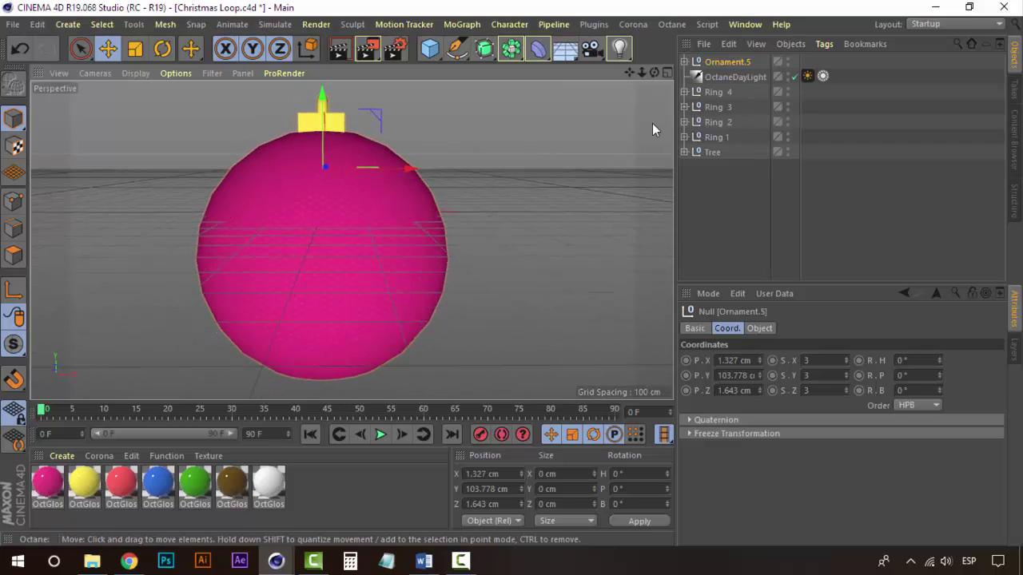
pyautogui.keyDown('alt'); pyautogui.moveTo(500, 130); pyautogui.dragTo(653, 178); pyautogui.keyUp('alt')
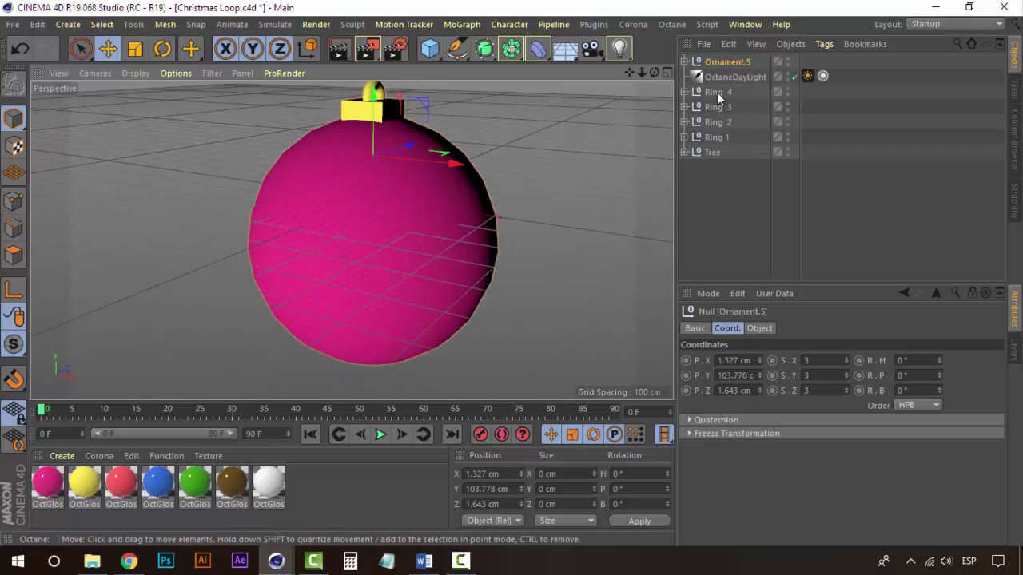
# - Check the tree's fit inside the enlarged ornament and raise the ornament to about Y 142.66 cm
pyautogui.click(788, 61)
pyautogui.click(788, 61)
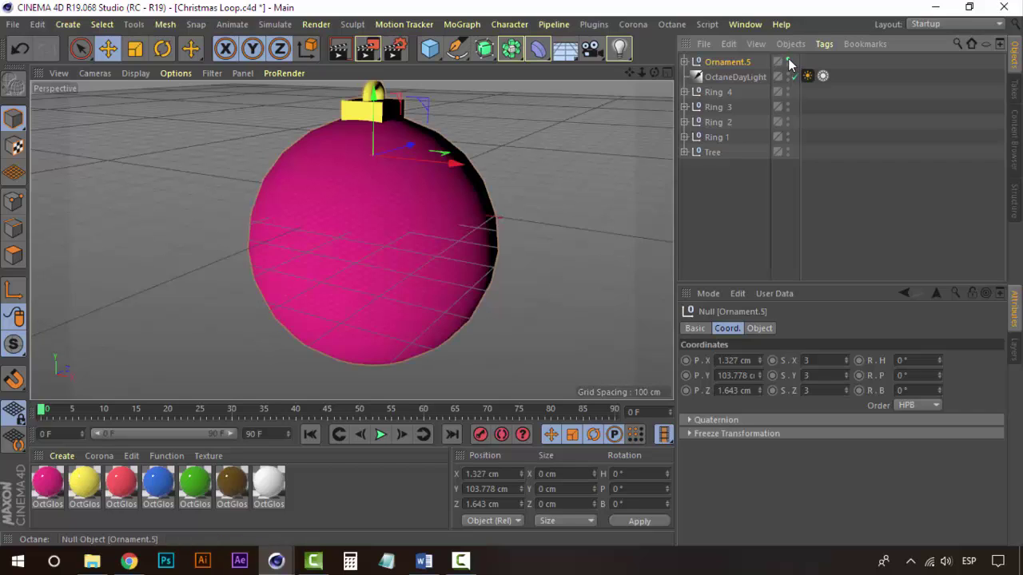
pyautogui.click(788, 61)
pyautogui.click(788, 60)
pyautogui.moveTo(367, 80); pyautogui.dragTo(370, 67)
pyautogui.keyDown('alt'); pyautogui.moveTo(331, 208); pyautogui.dragTo(367, 241); pyautogui.keyUp('alt')
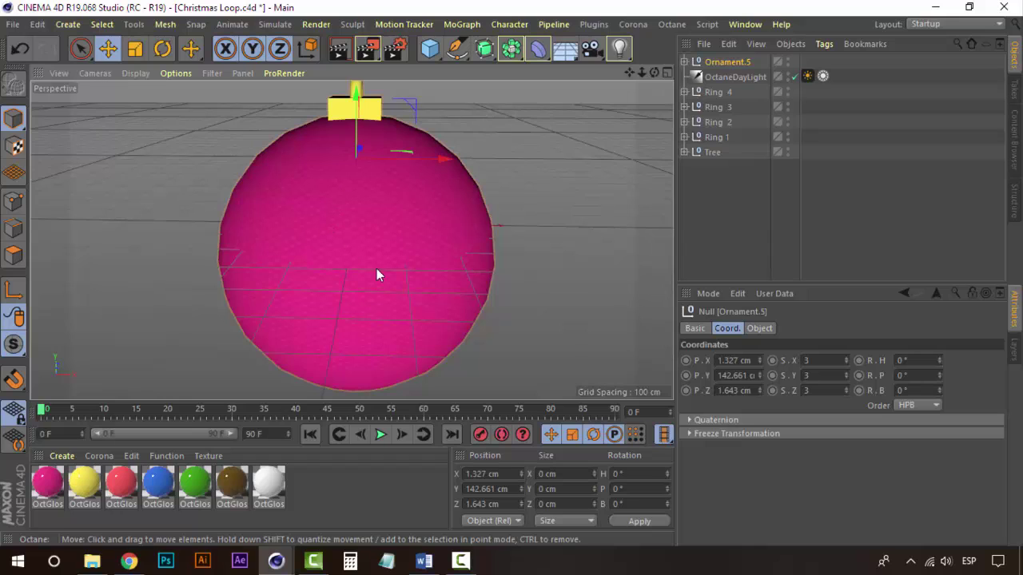
# - Deselect the enlarged Ornament.5 and hide it so the tree inside can be seen
pyautogui.click(712, 187)
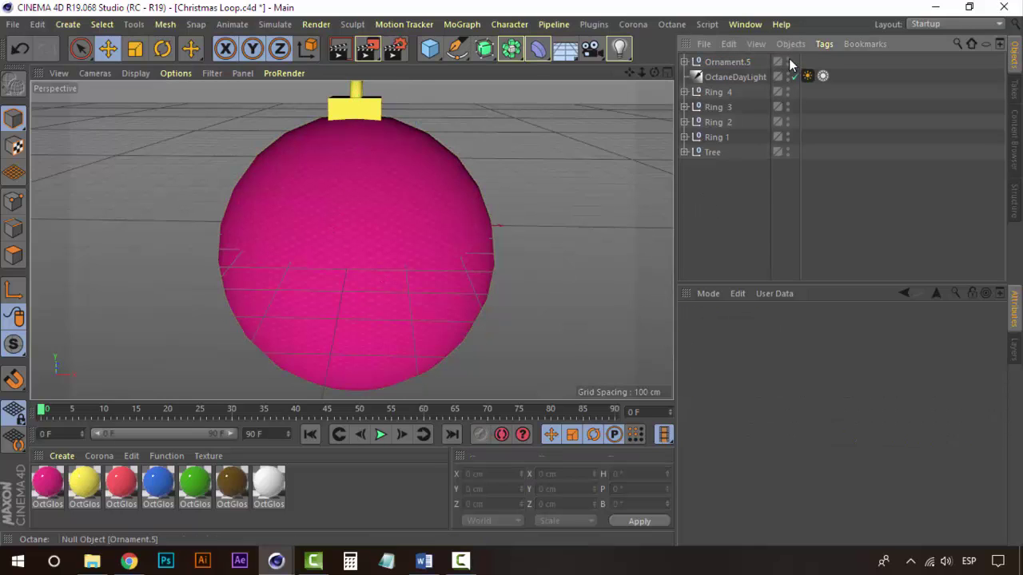
pyautogui.click(789, 60)
pyautogui.click(788, 60)
# - Add a camera framing the whole tree and its white base from the front
pyautogui.keyDown('alt'); pyautogui.moveTo(400, 258); pyautogui.dragTo(380, 206); pyautogui.keyUp('alt')
pyautogui.scroll(2, 377, 282)
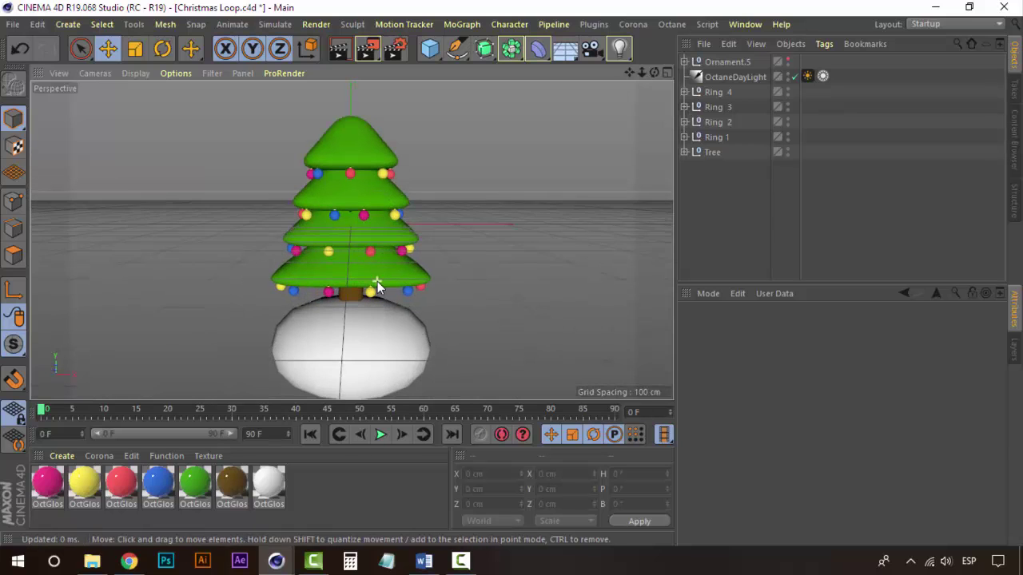
pyautogui.scroll(-1, 377, 284)
pyautogui.keyDown('alt'); pyautogui.moveTo(373, 283); pyautogui.dragTo(371, 264, button='middle'); pyautogui.keyUp('alt')
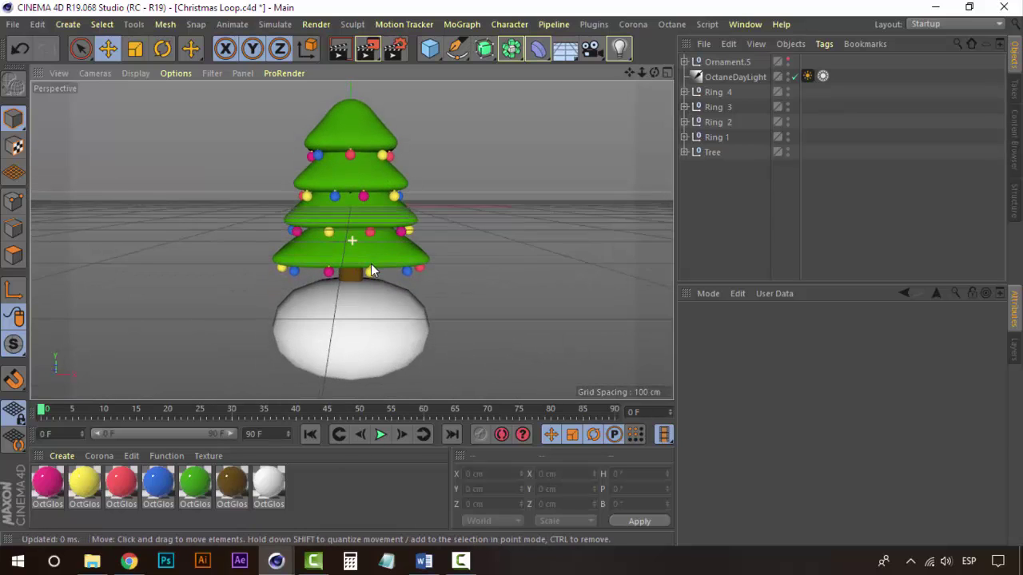
pyautogui.scroll(1, 351, 264)
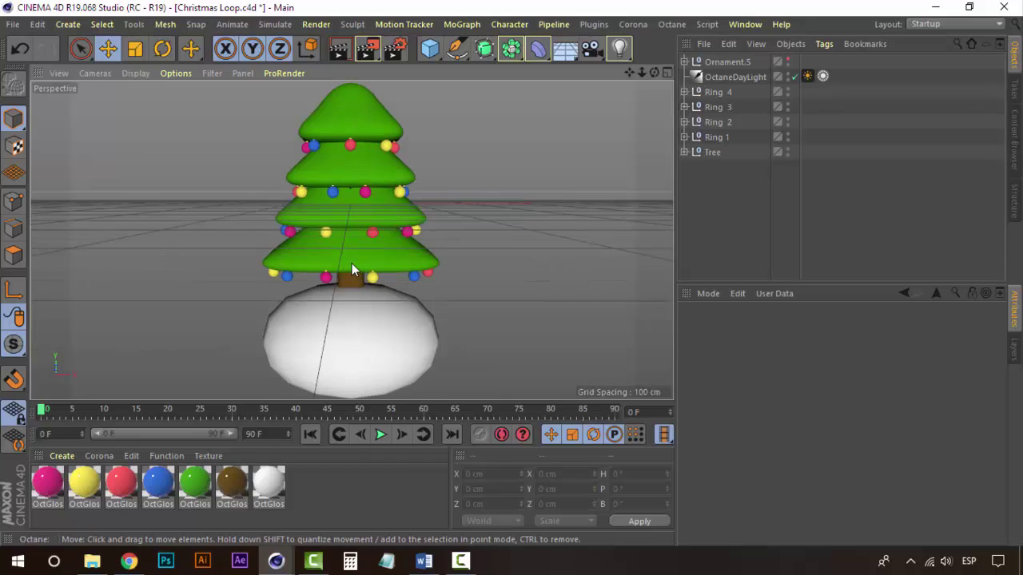
pyautogui.scroll(-1, 351, 264)
pyautogui.scroll(-2, 352, 262)
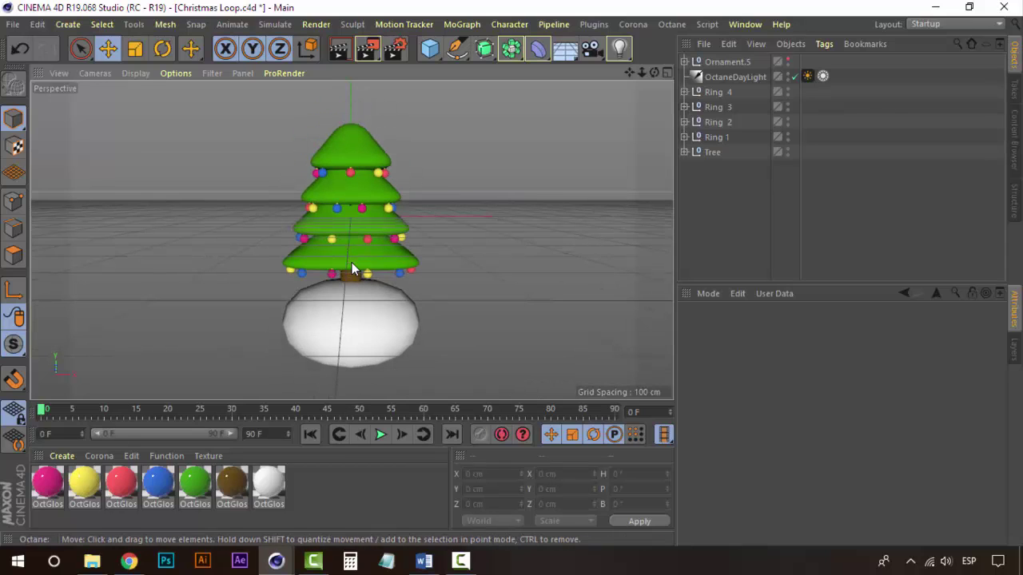
pyautogui.keyDown('alt'); pyautogui.moveTo(367, 255); pyautogui.dragTo(362, 254, button='middle'); pyautogui.keyUp('alt')
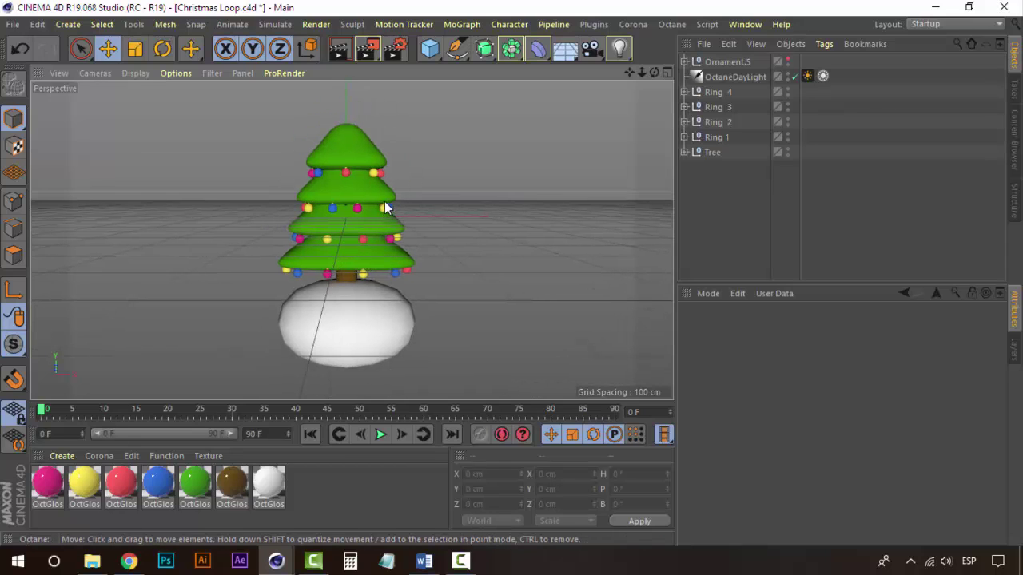
pyautogui.click(590, 49)
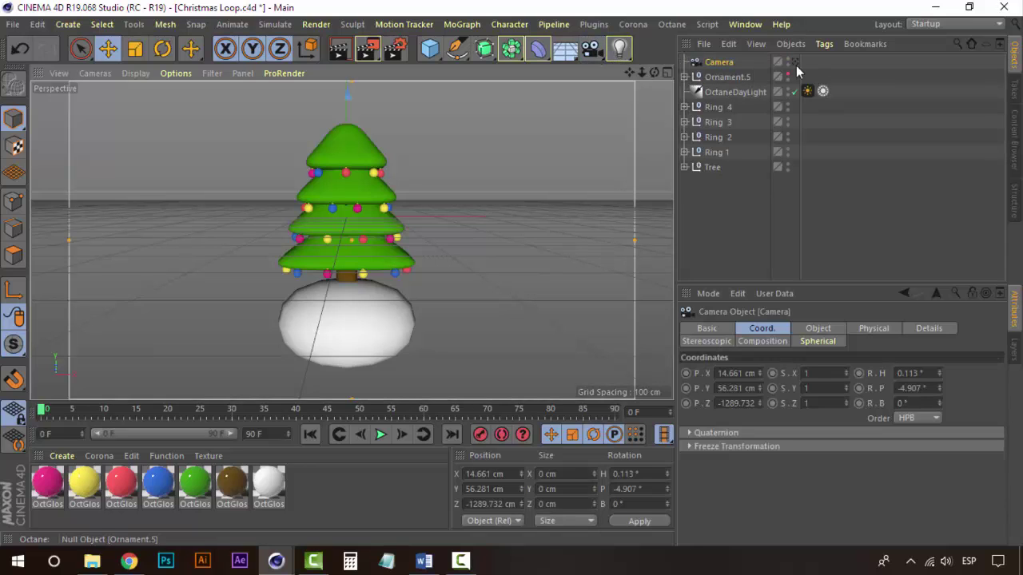
pyautogui.click(796, 63)
pyautogui.click(795, 63)
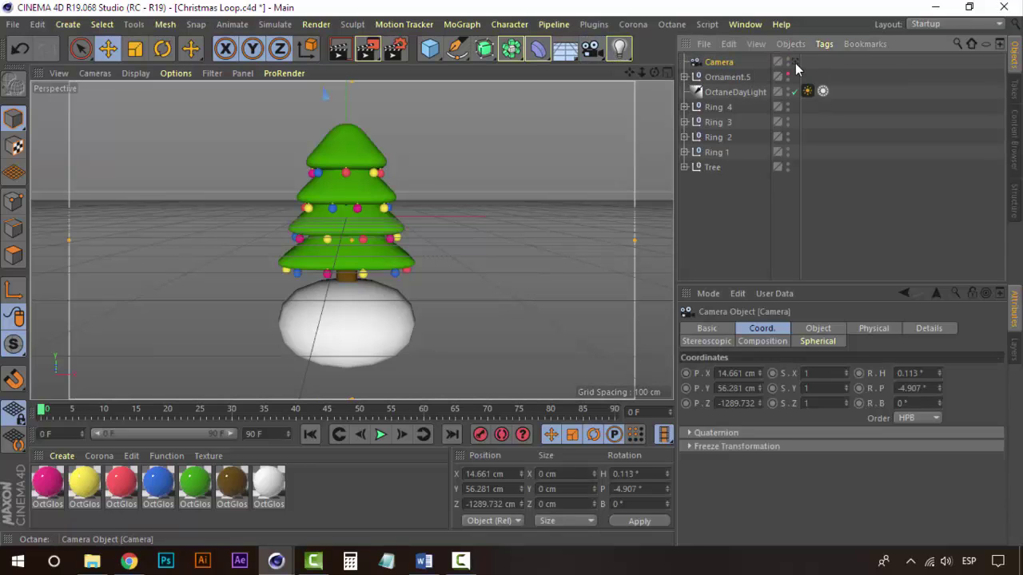
# - Switch the viewport to look through the new camera and save the scene
pyautogui.click(735, 198)
pyautogui.keyDown('alt'); pyautogui.moveTo(588, 212); pyautogui.dragTo(449, 236); pyautogui.keyUp('alt')
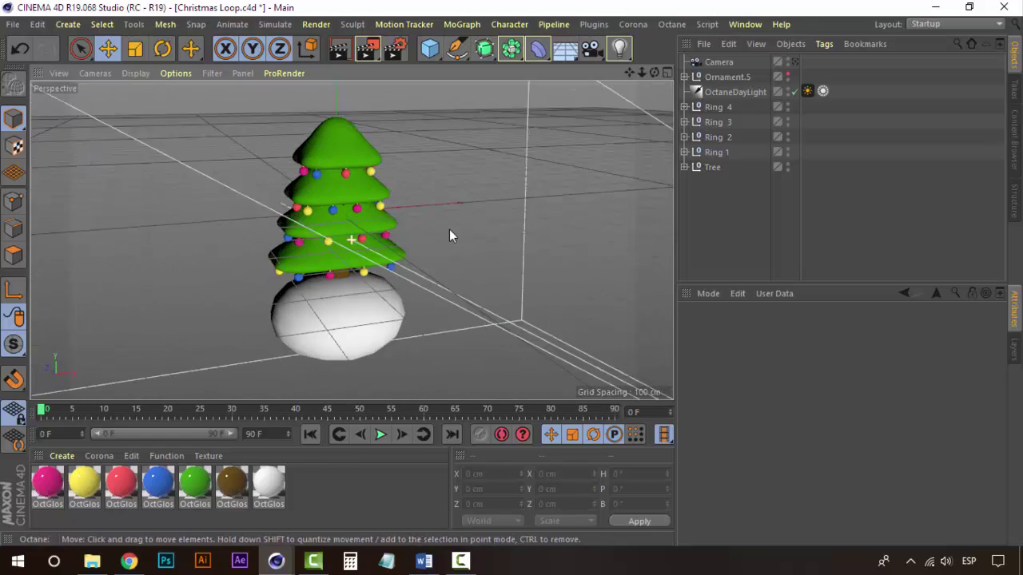
pyautogui.click(796, 62)
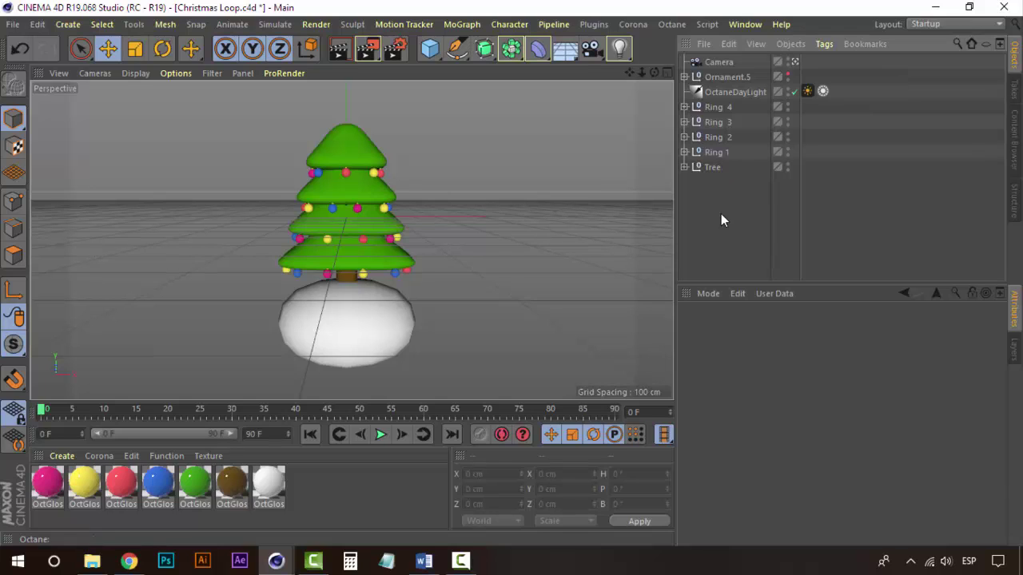
pyautogui.hotkey('ctrl', 's')
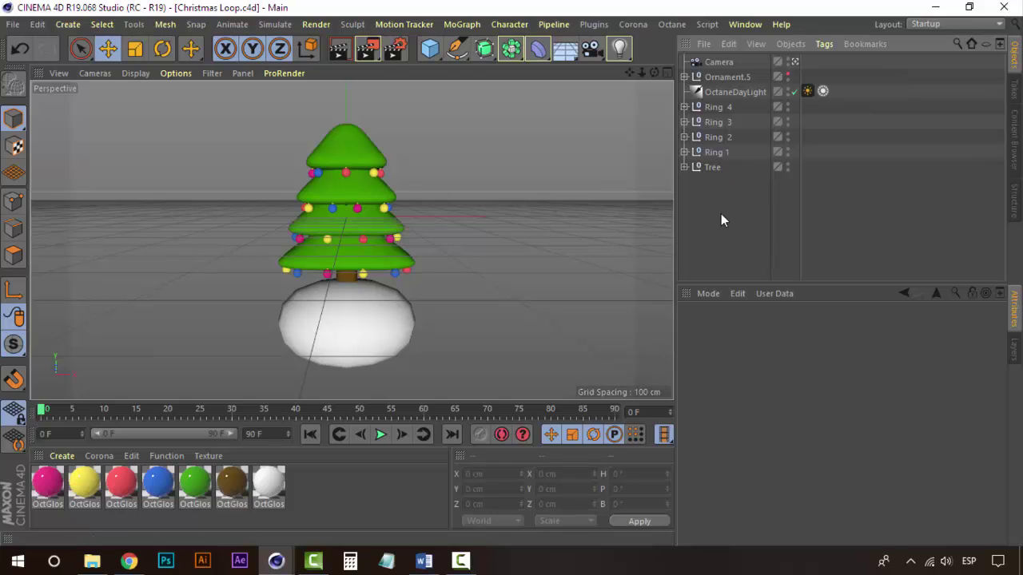